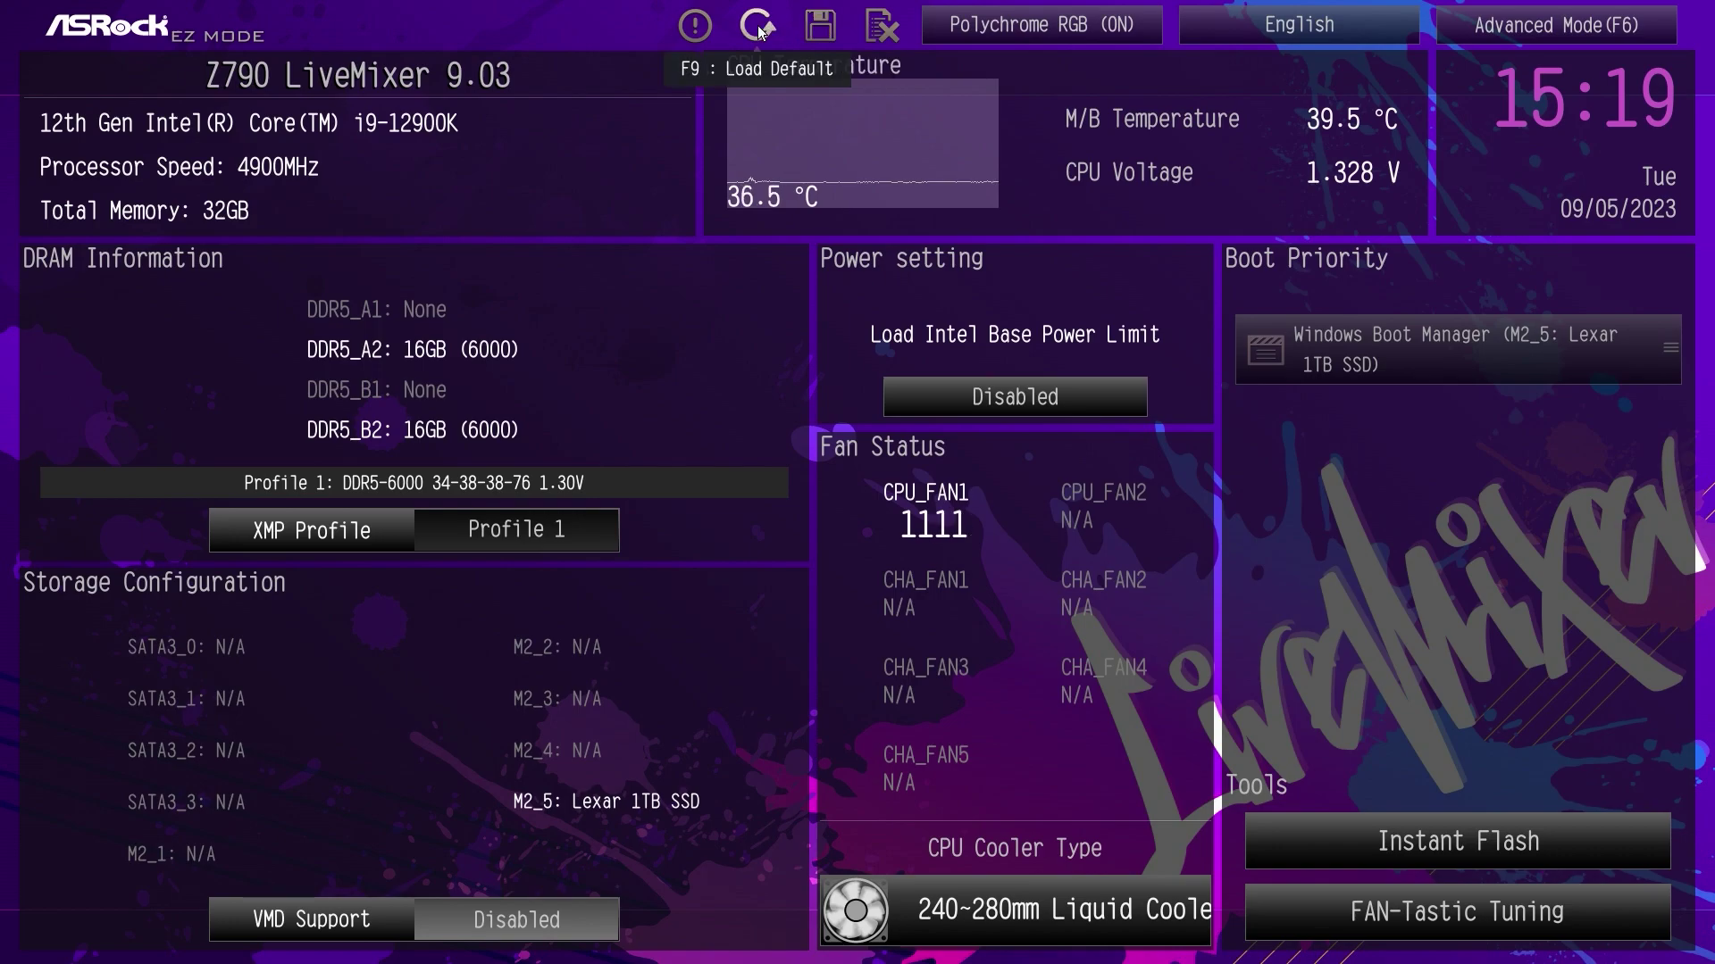
View the Easy Mode help list of shortcut functions and close it
click(701, 27)
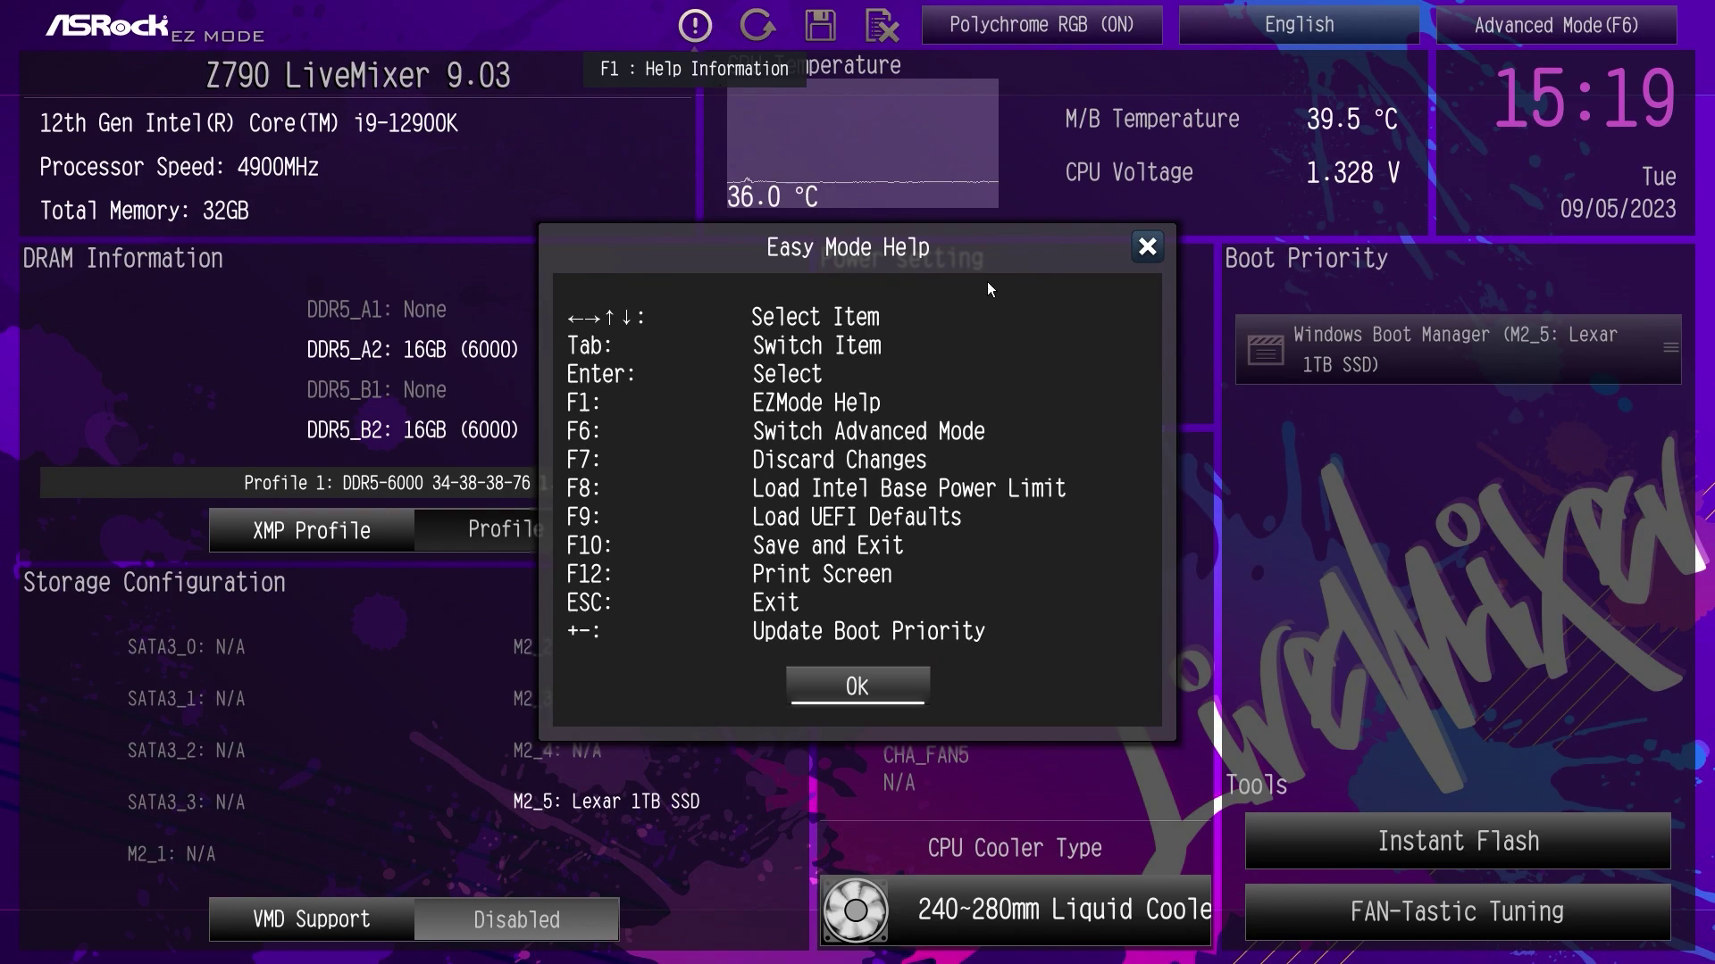
click(1146, 247)
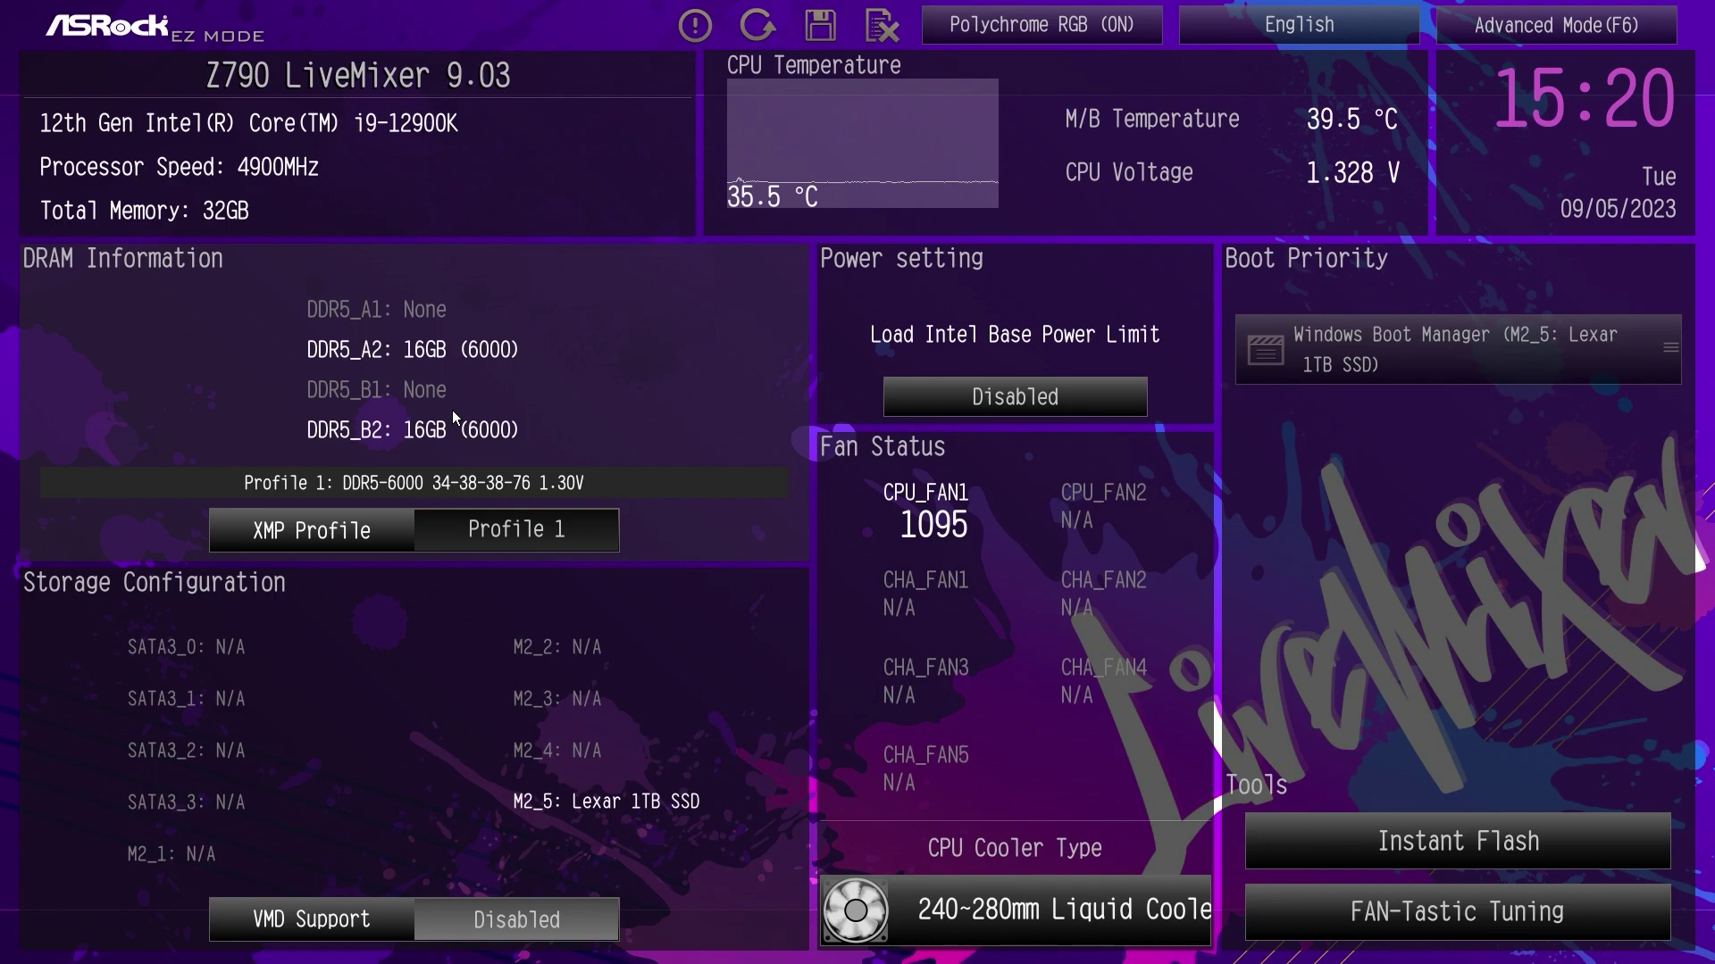
Switch the memory's XMP profile to Auto and back to Profile 1
click(341, 530)
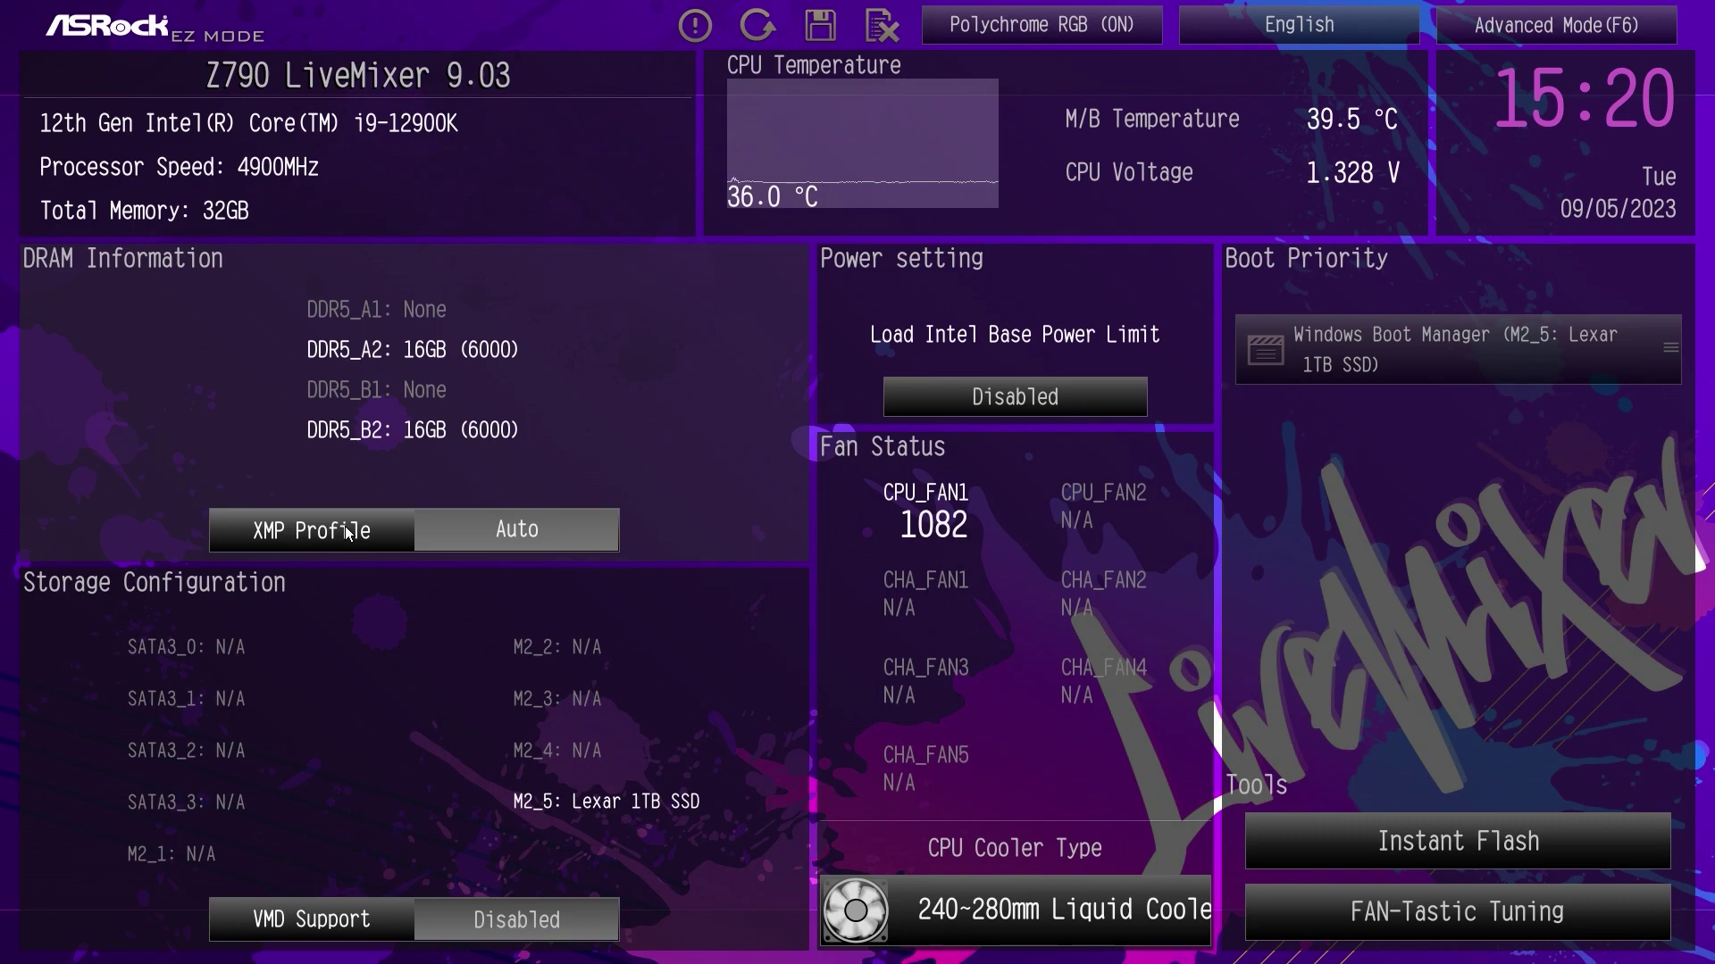
click(345, 532)
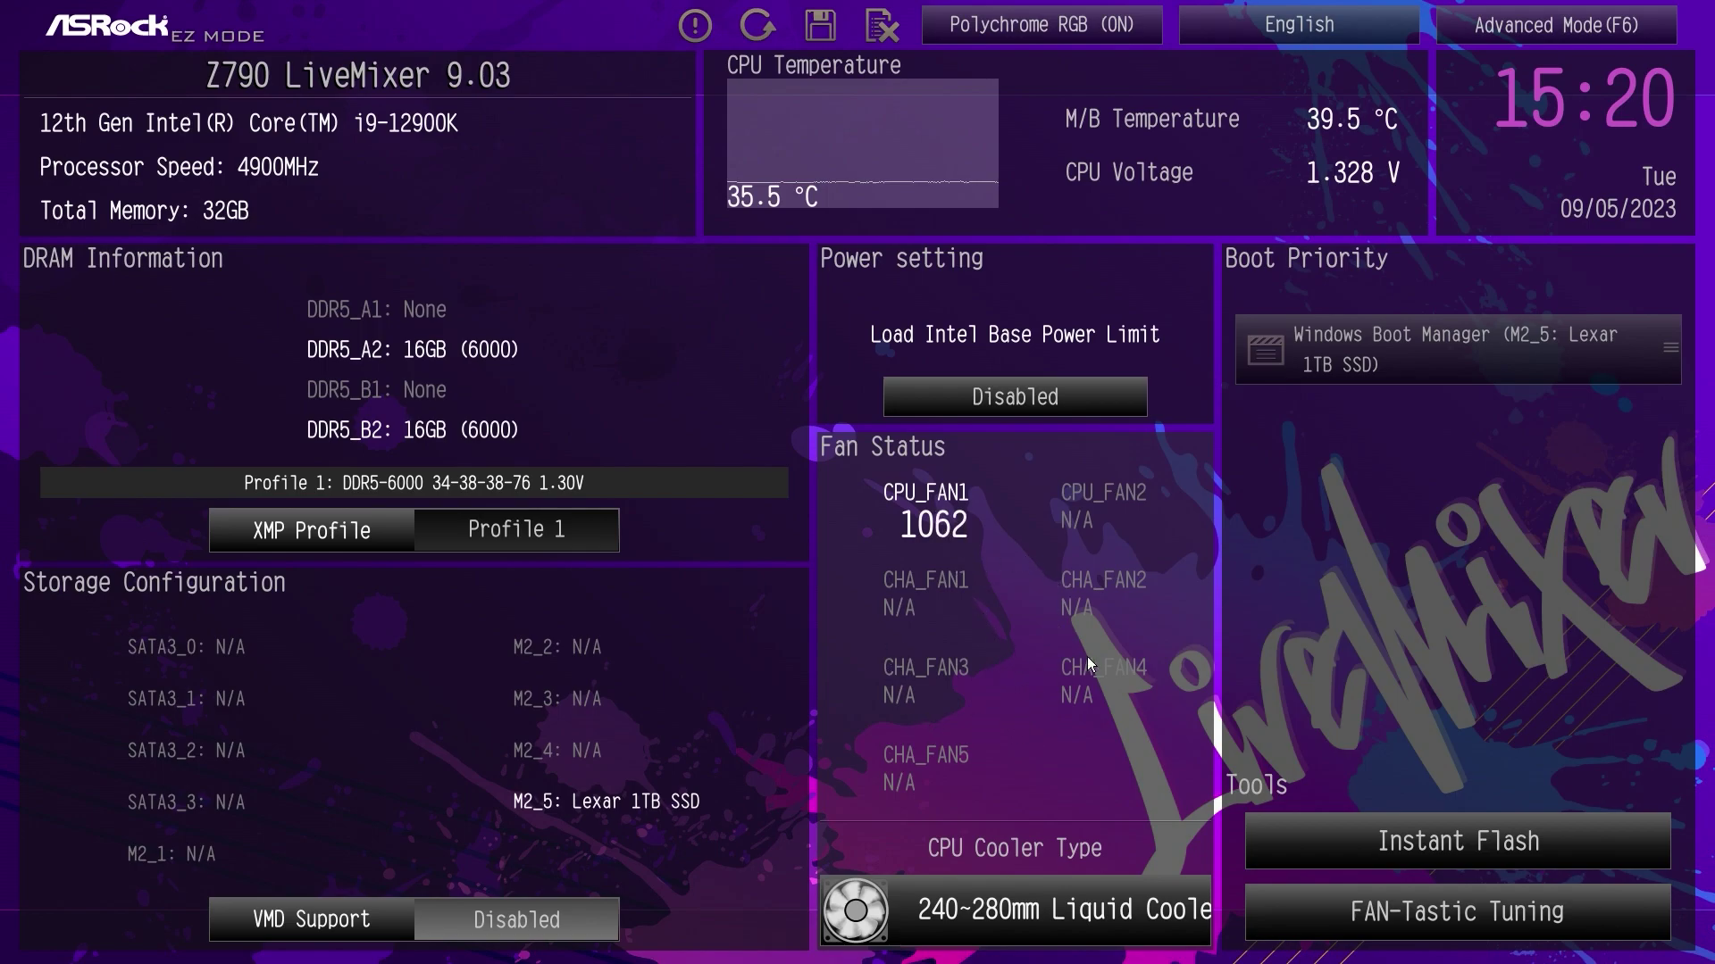
Cycle through the CPU cooler types and set the cooler to 360~420mm Liquid Cooler
click(1006, 912)
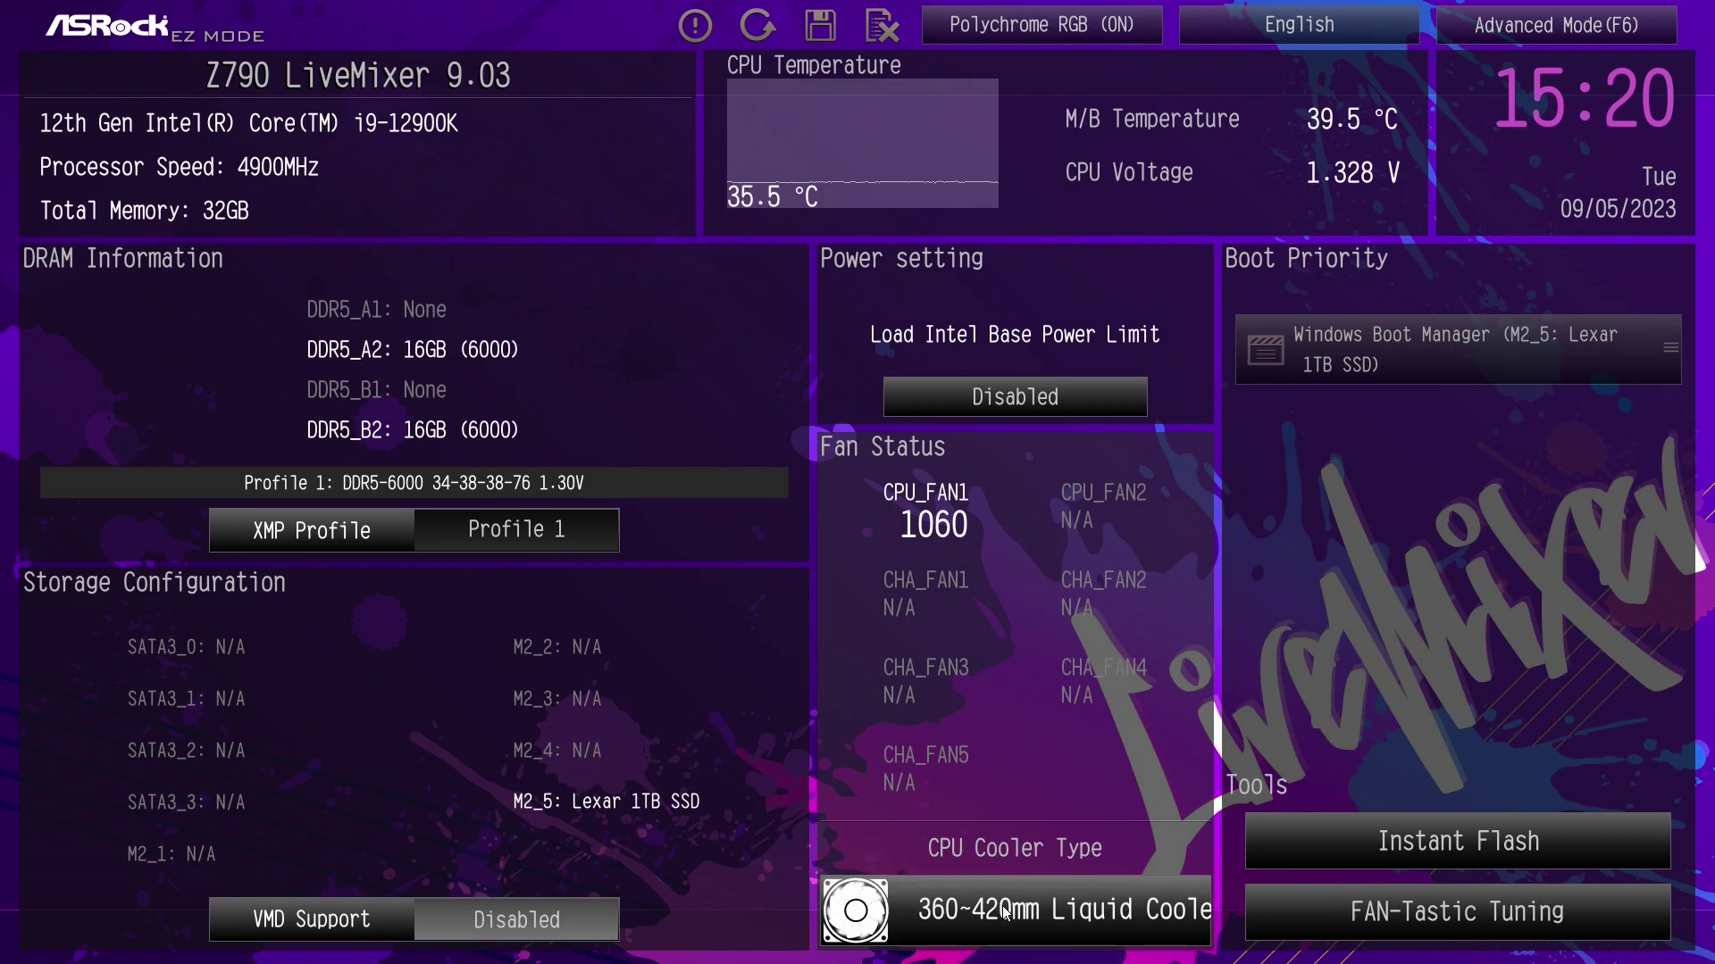
click(1006, 912)
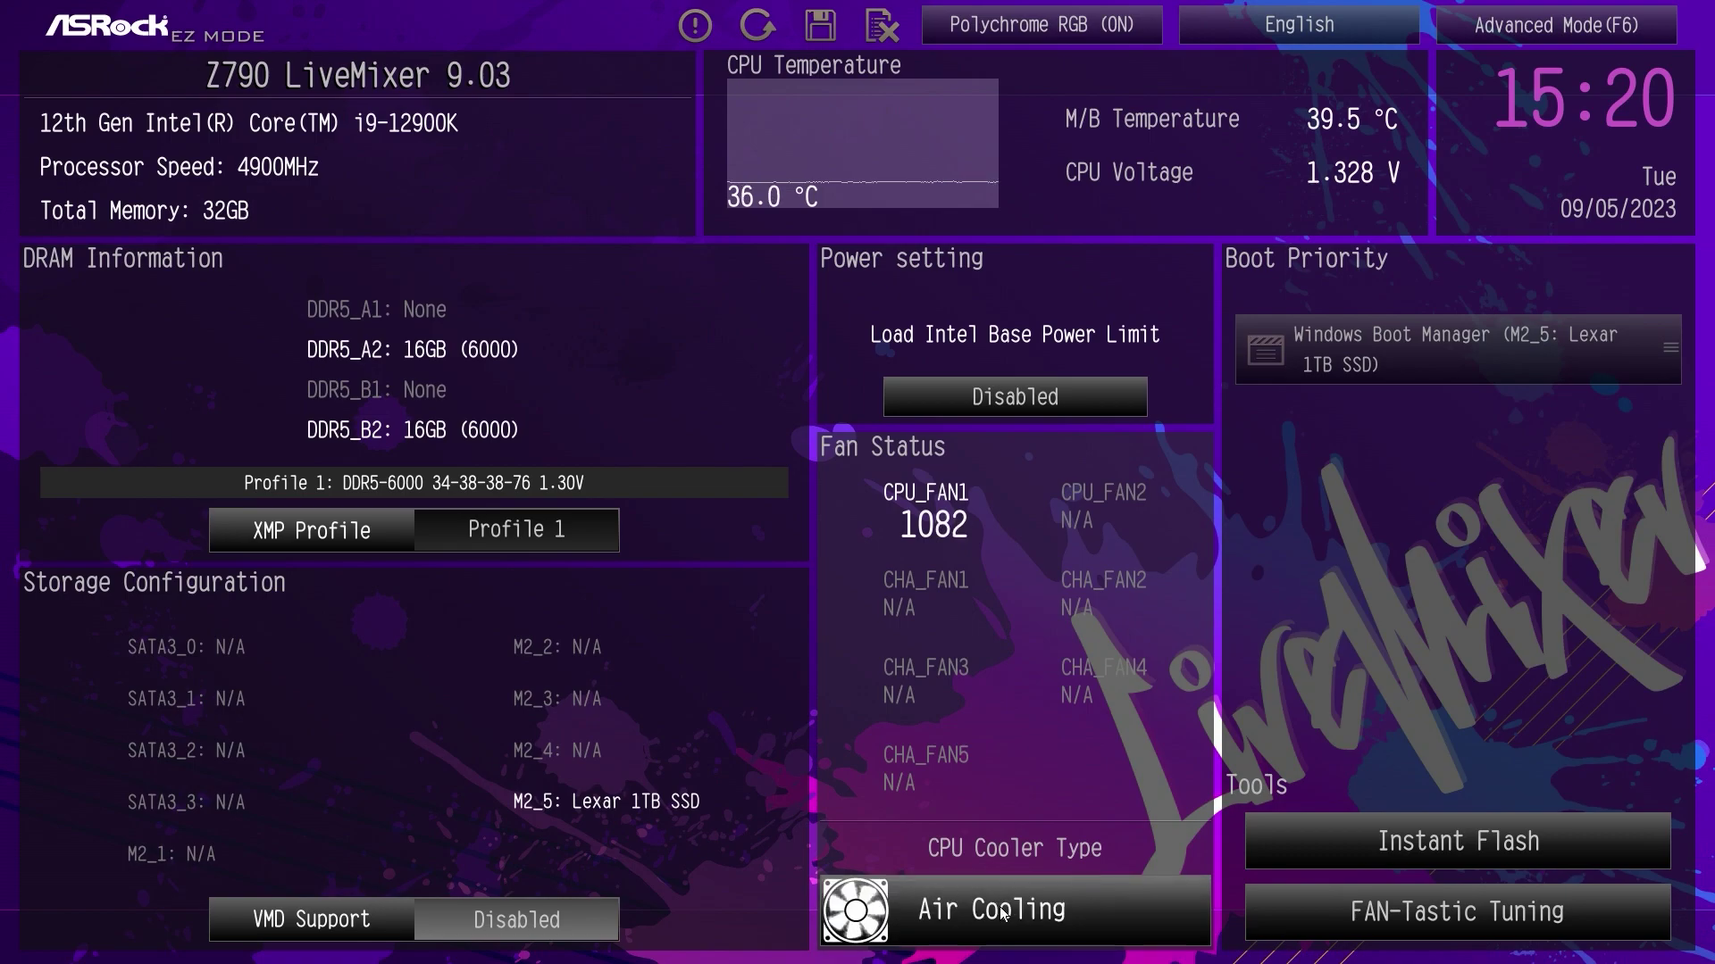
click(1004, 912)
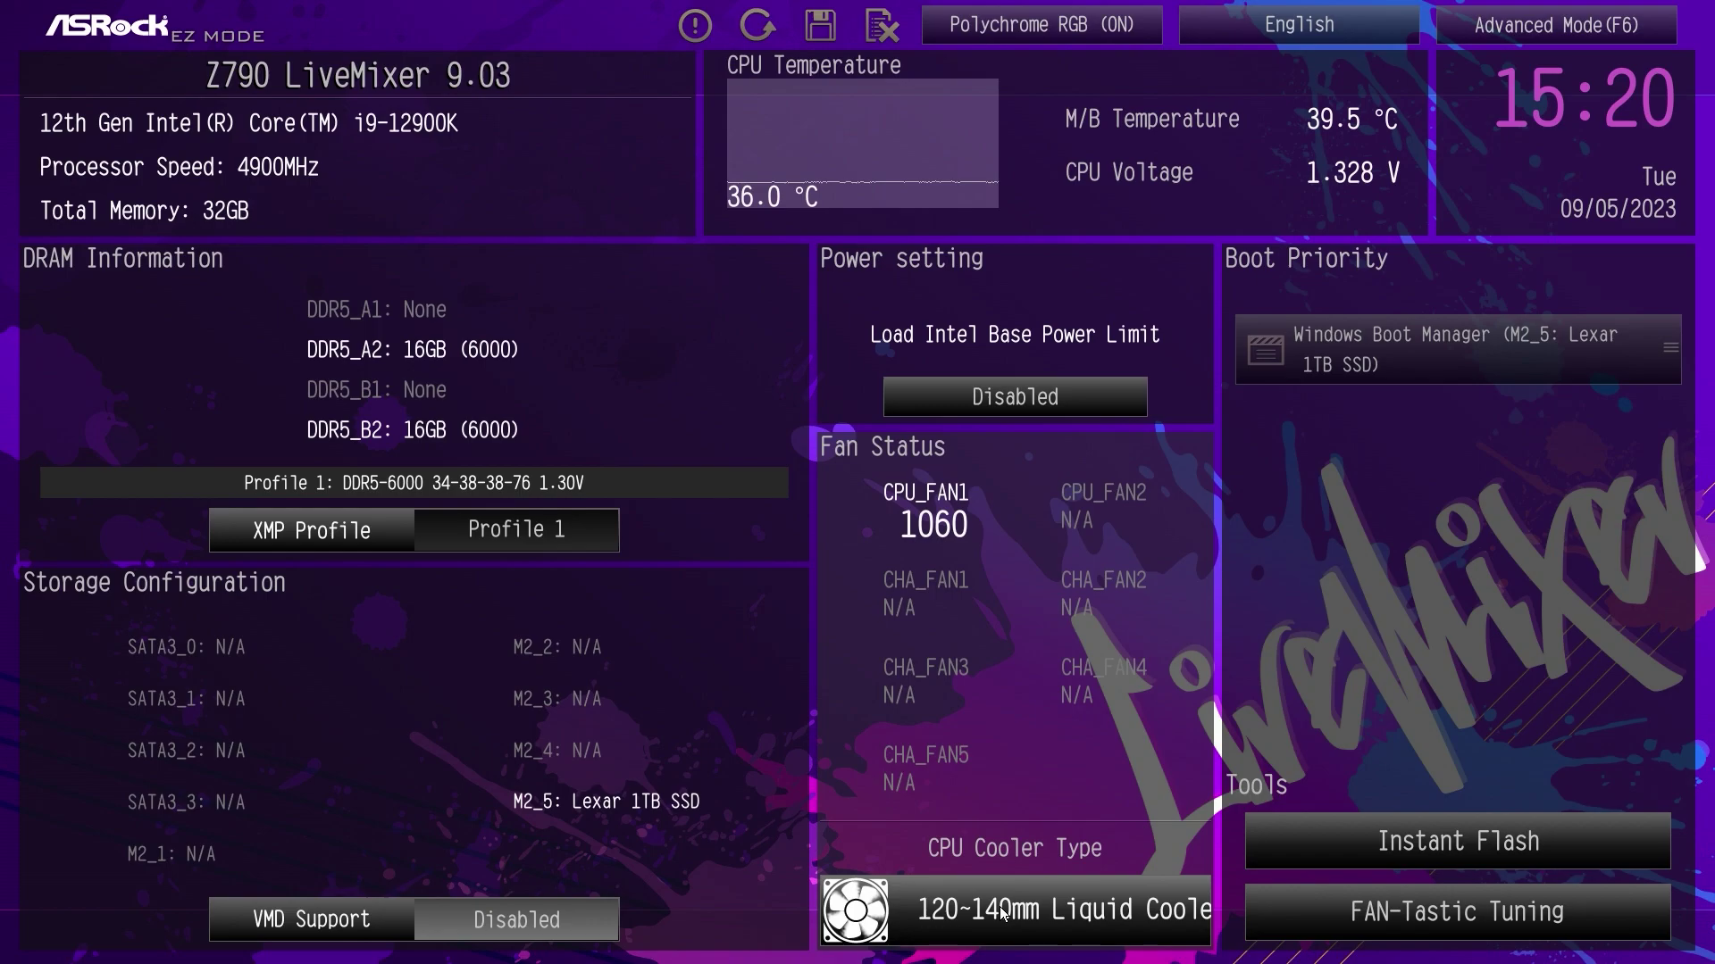
click(998, 909)
click(995, 918)
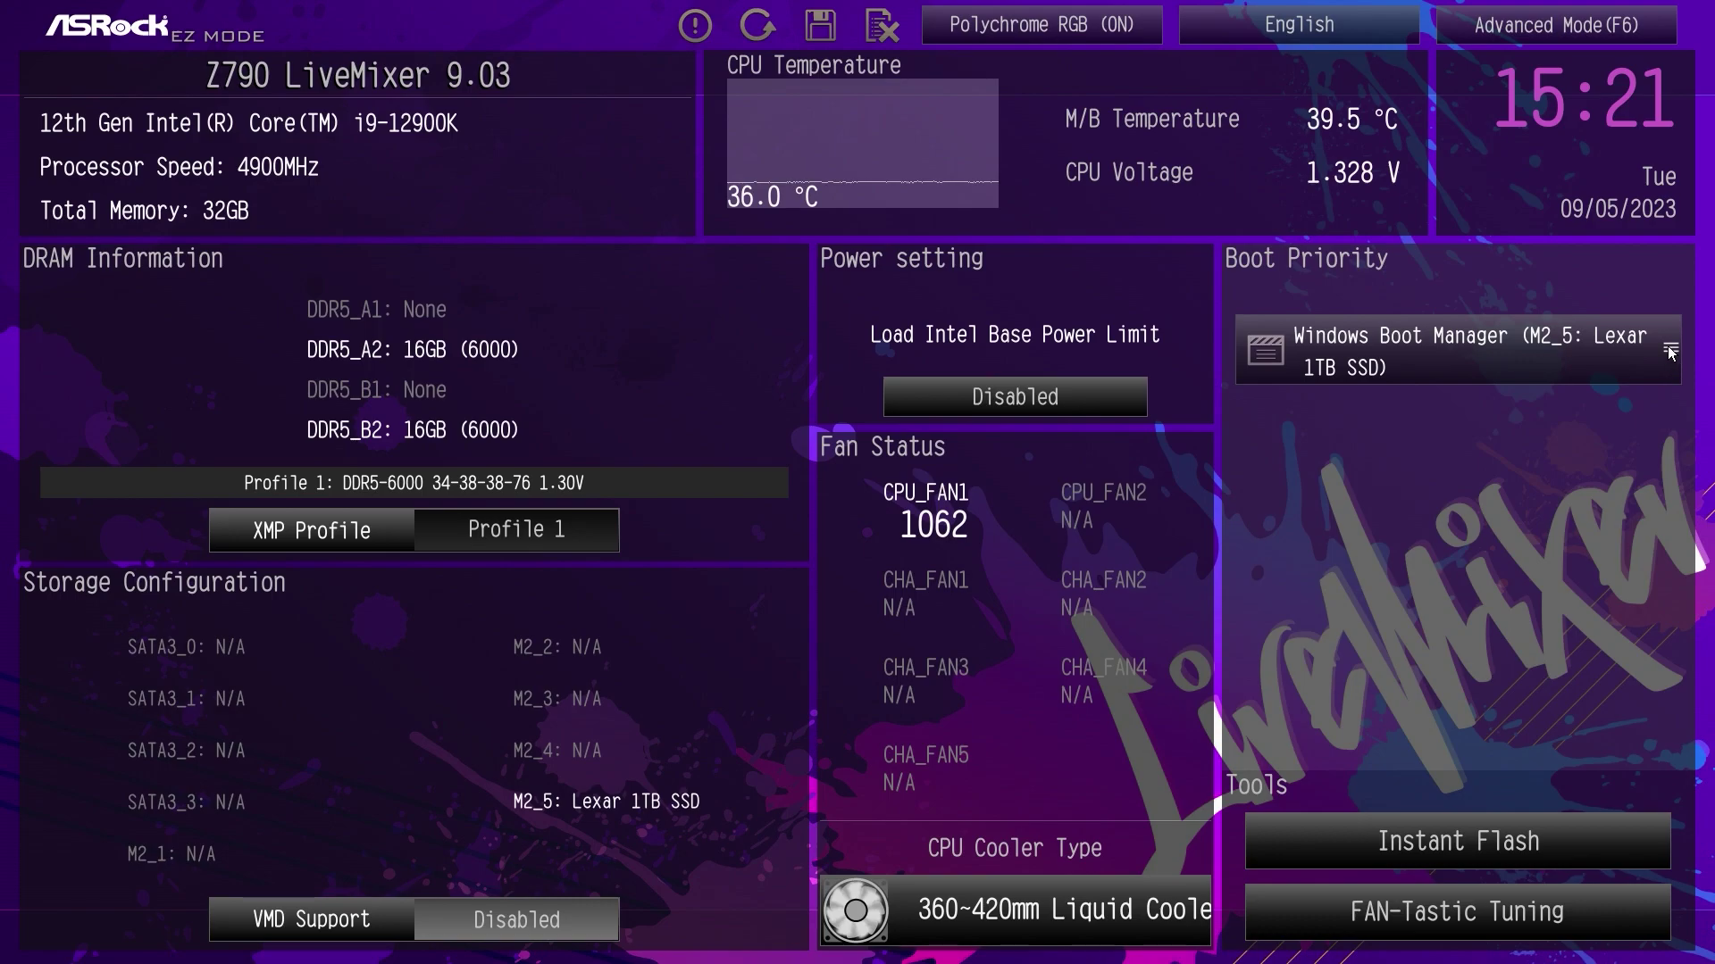
mouse_move(1670, 353)
mouse_down()
mouse_move(1666, 380)
mouse_move(1670, 352)
mouse_up()
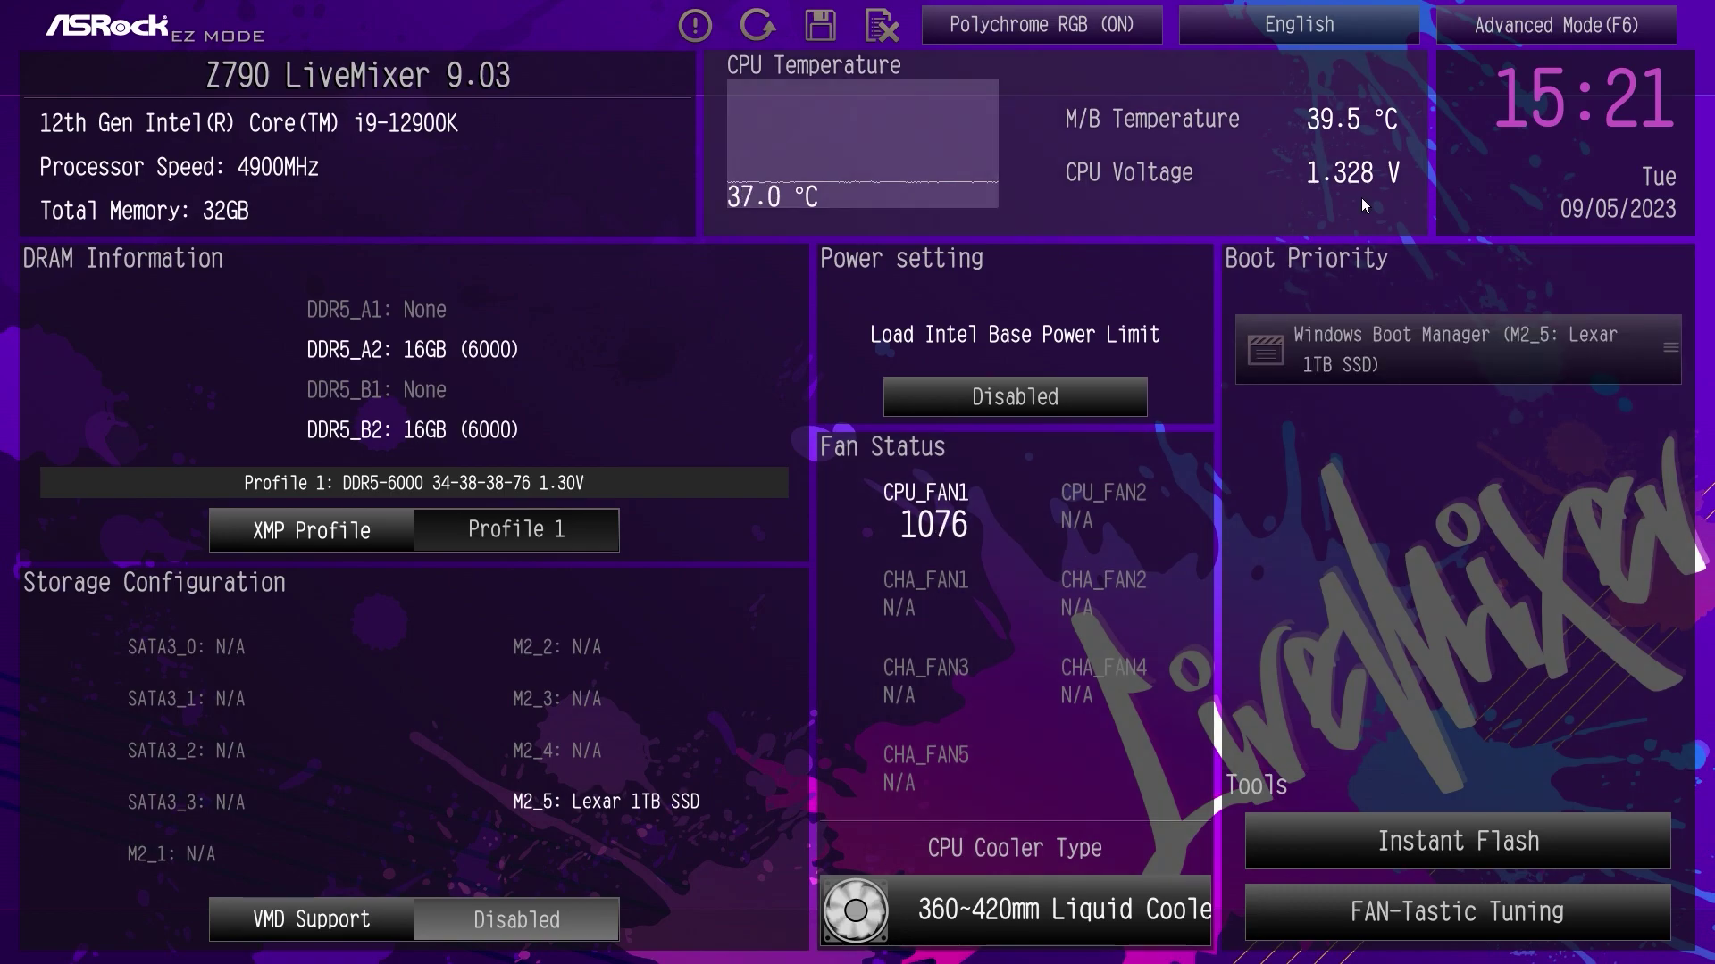
Switch the BIOS to Advanced Mode and check the My Favorite page before returning to the main page
click(1510, 32)
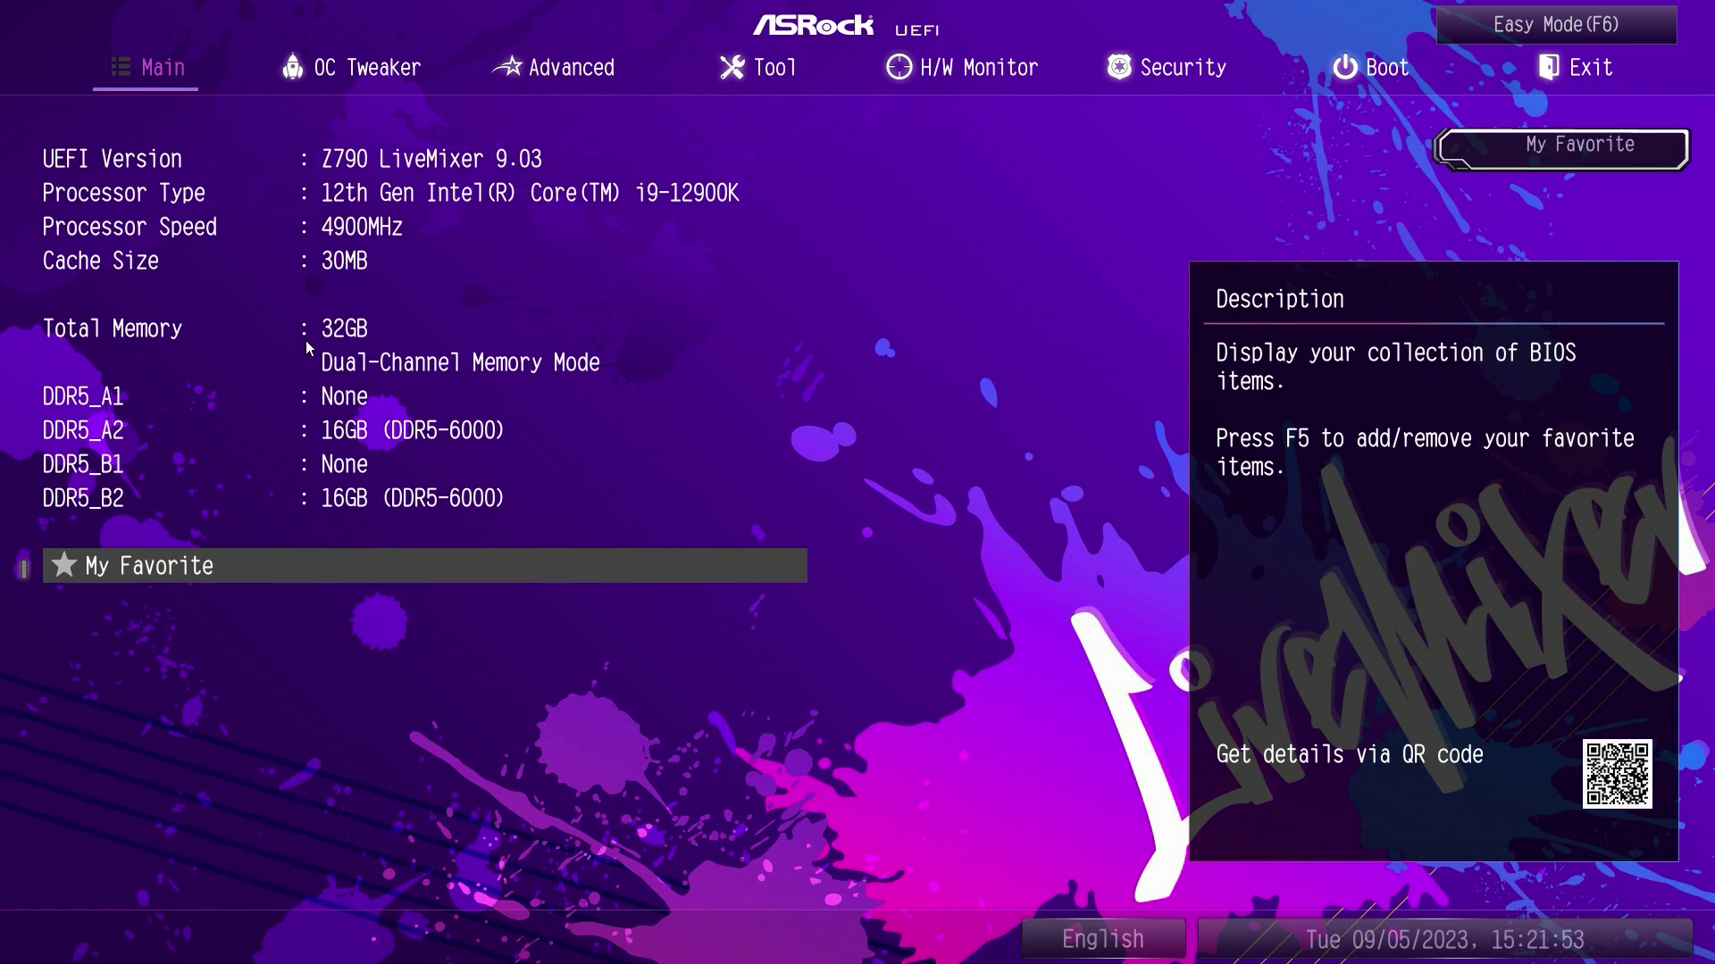
click(207, 572)
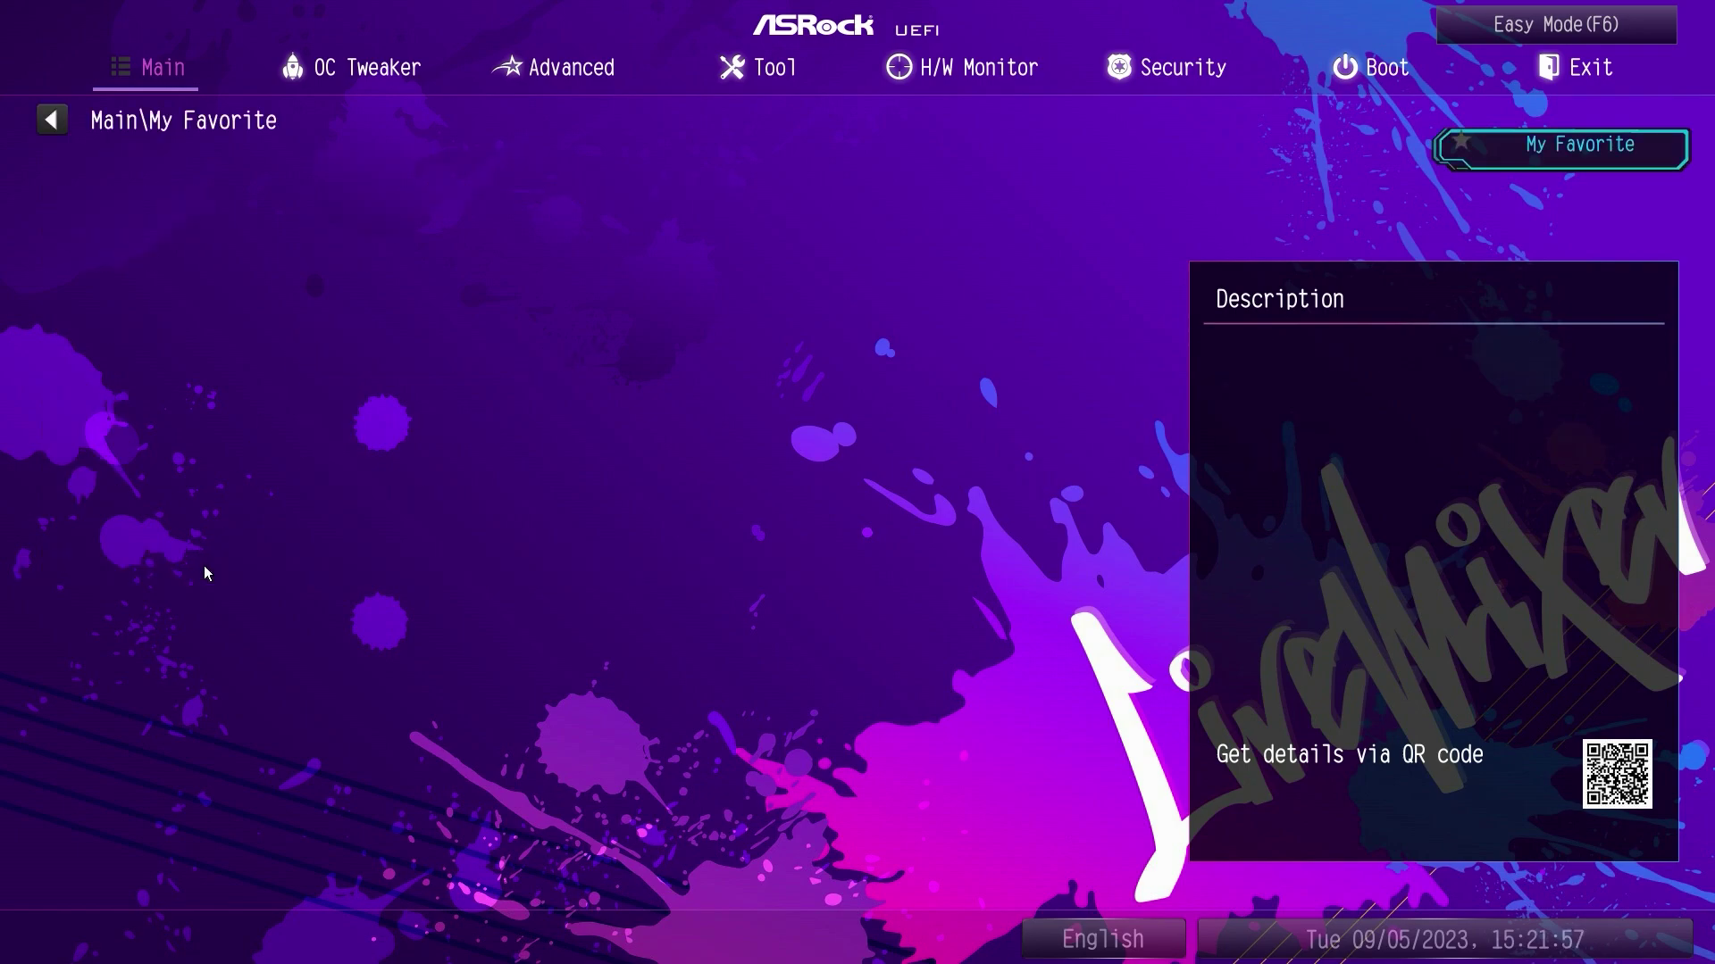
click(62, 132)
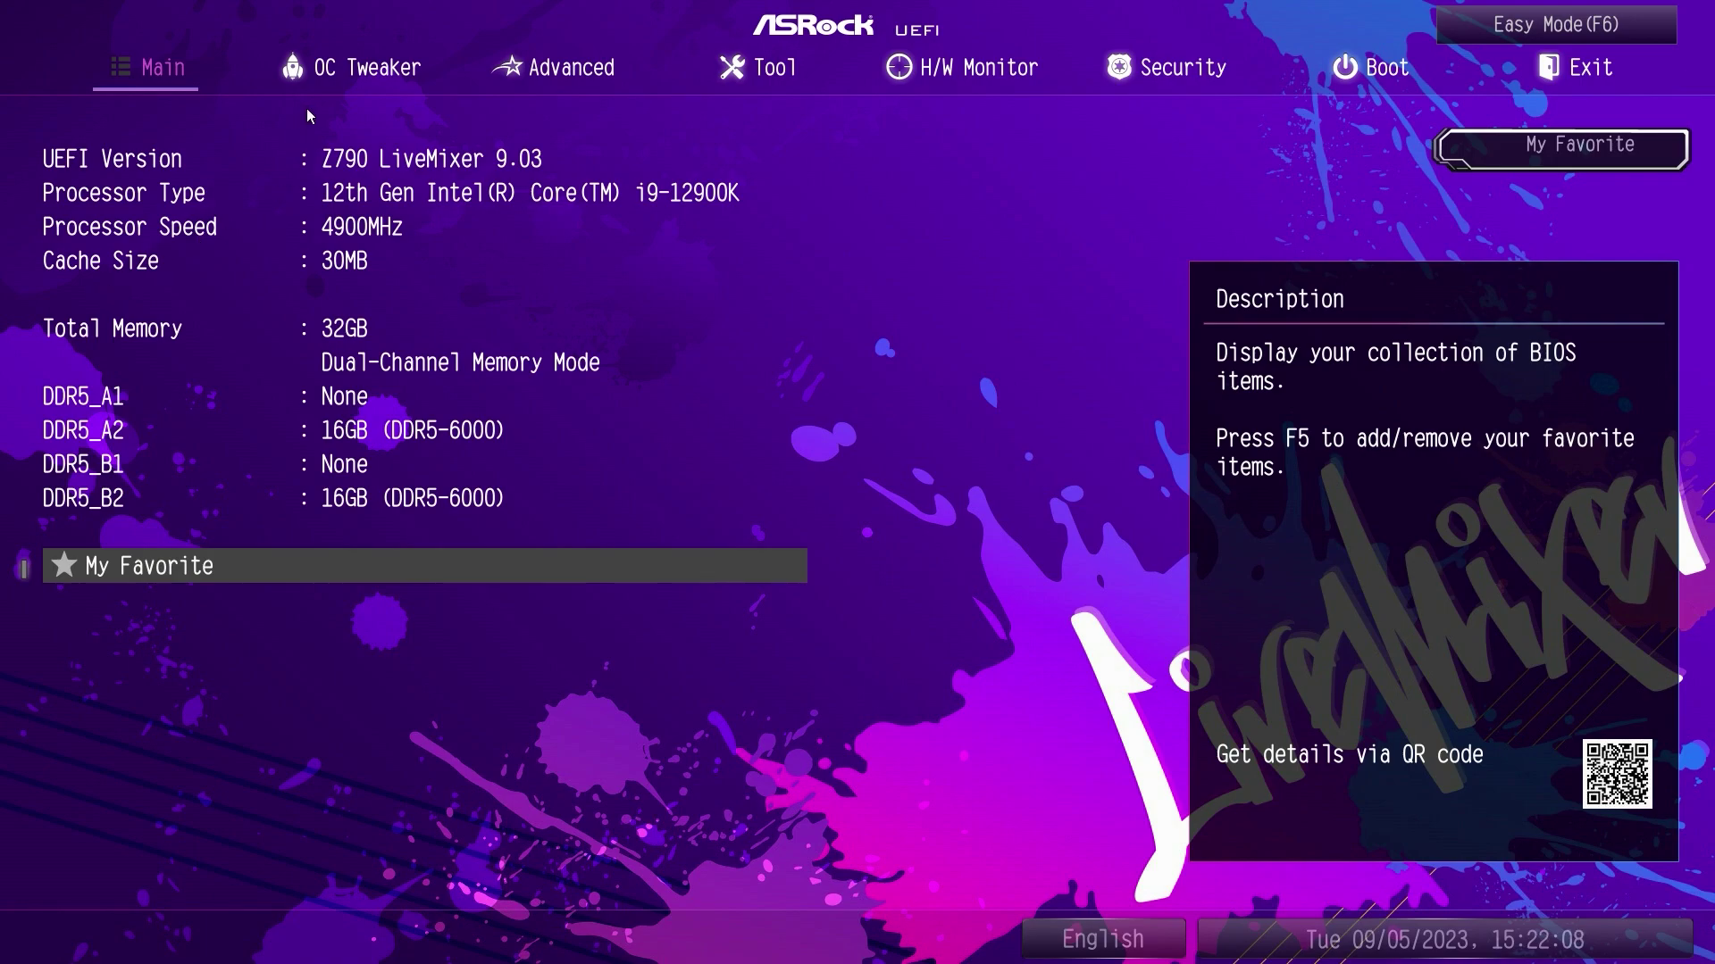
Examine the available options for CPU Vcore Compensation, CPU Cooler Type and Base Frequency Boost in OC Tweaker
click(329, 74)
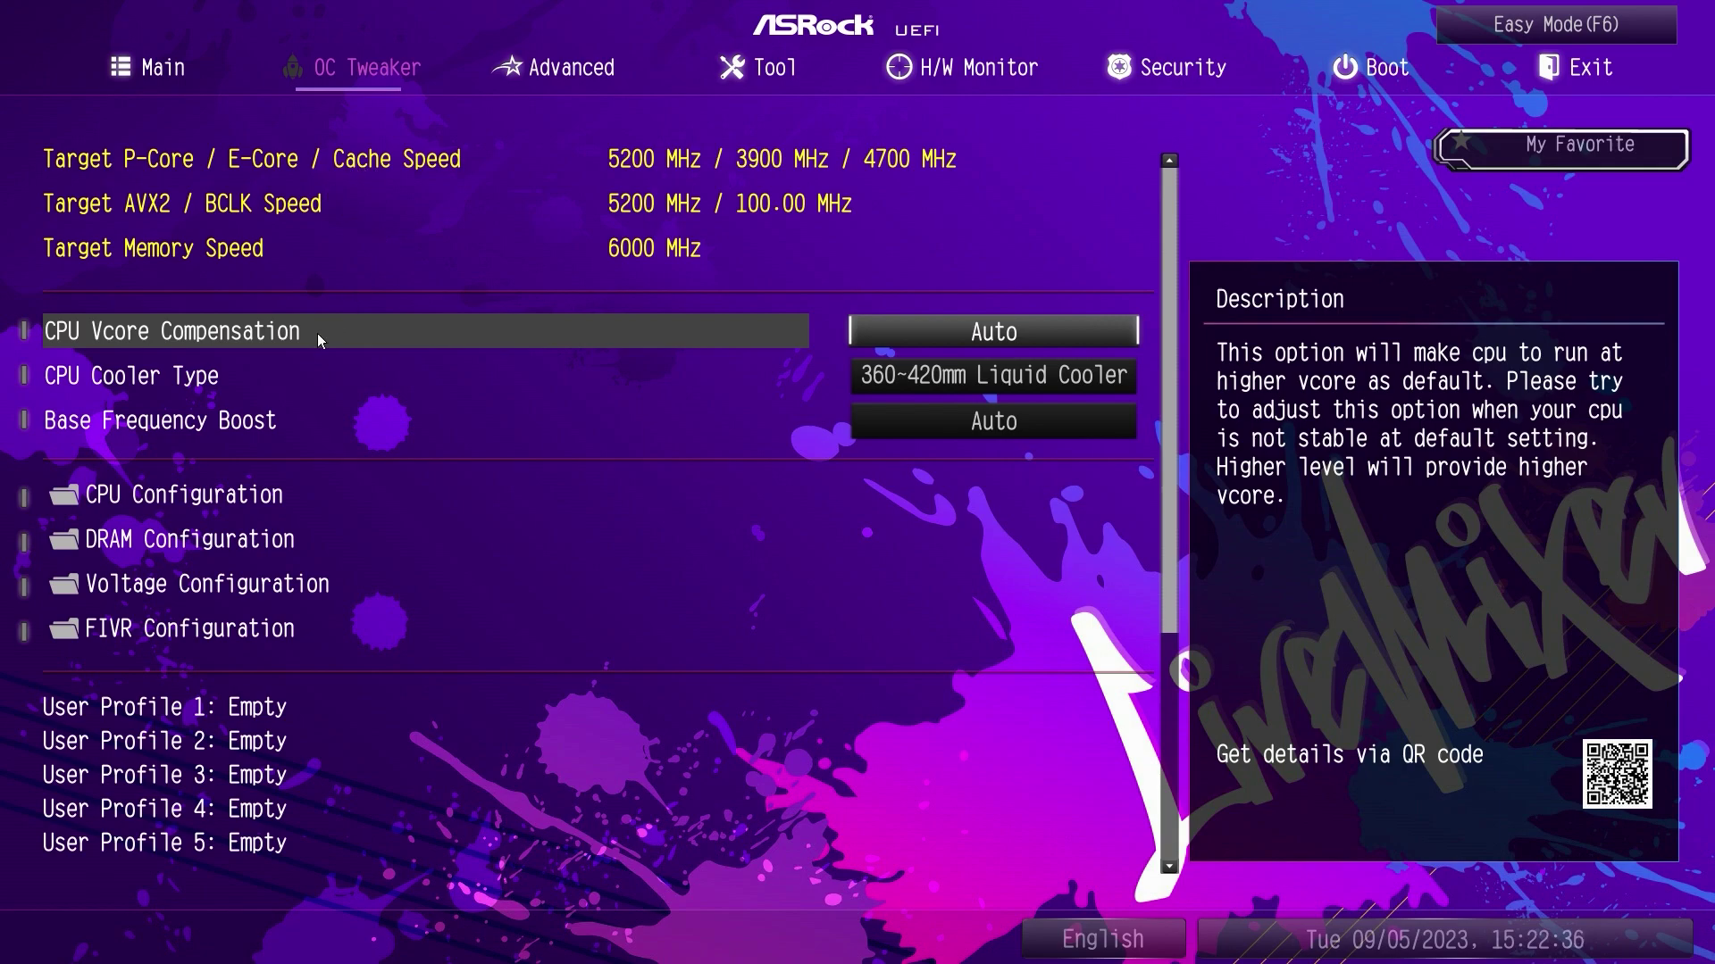
click(887, 332)
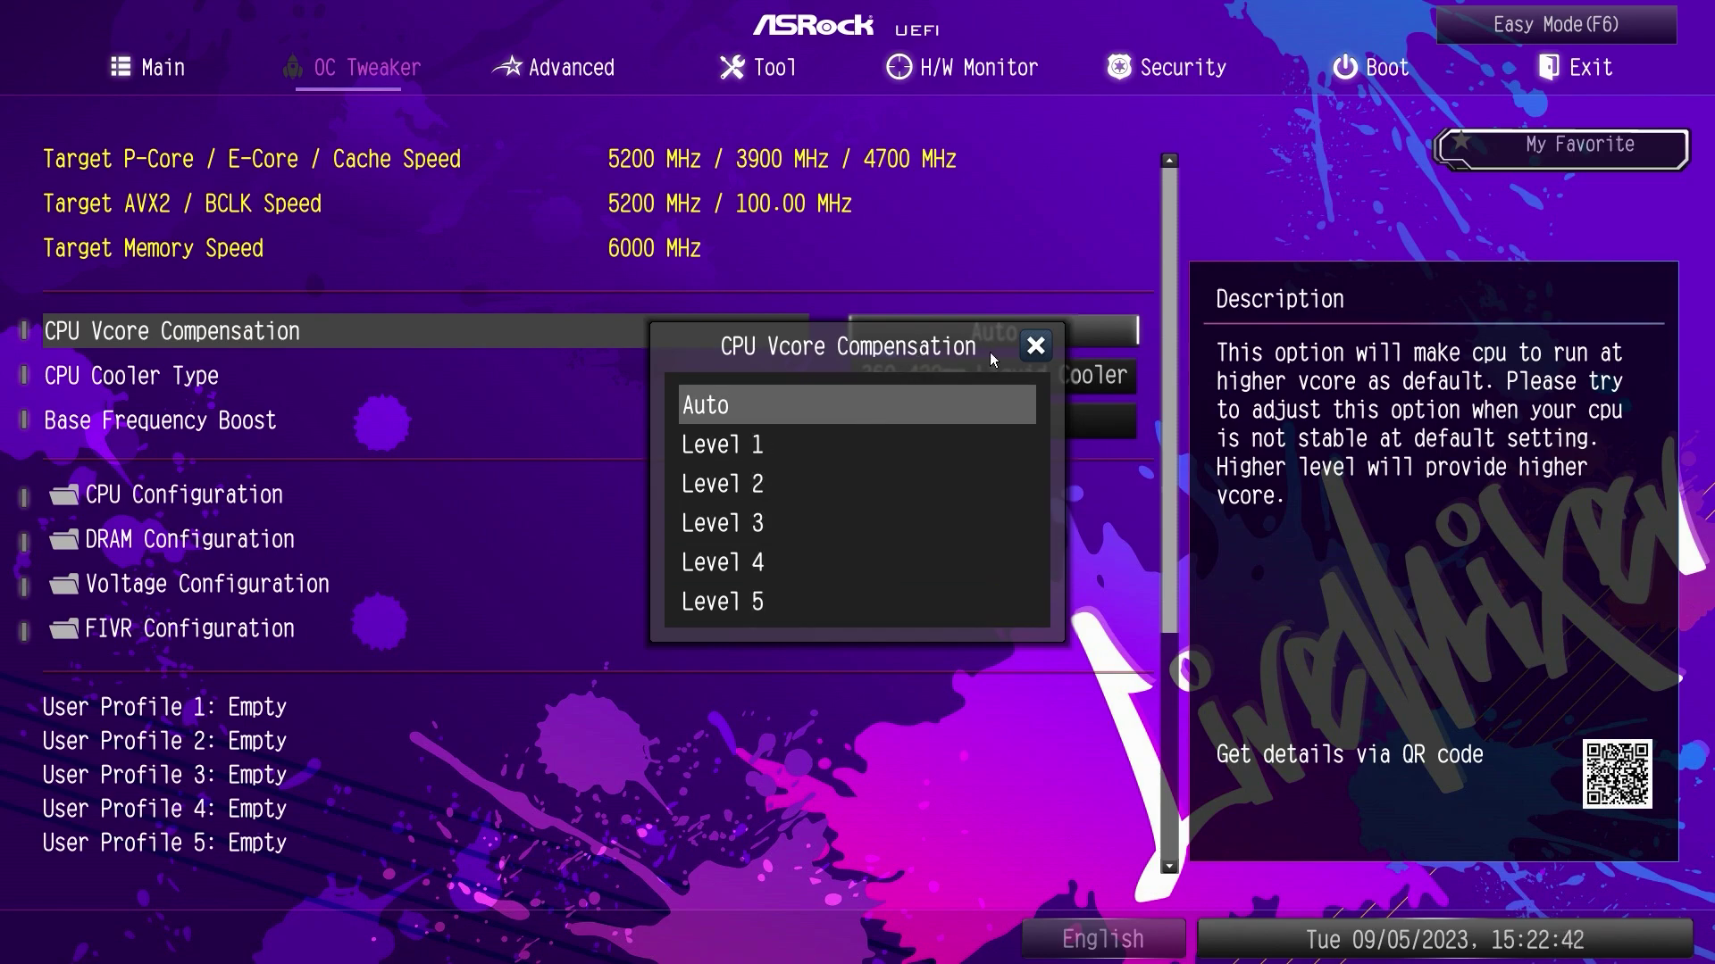
click(1036, 345)
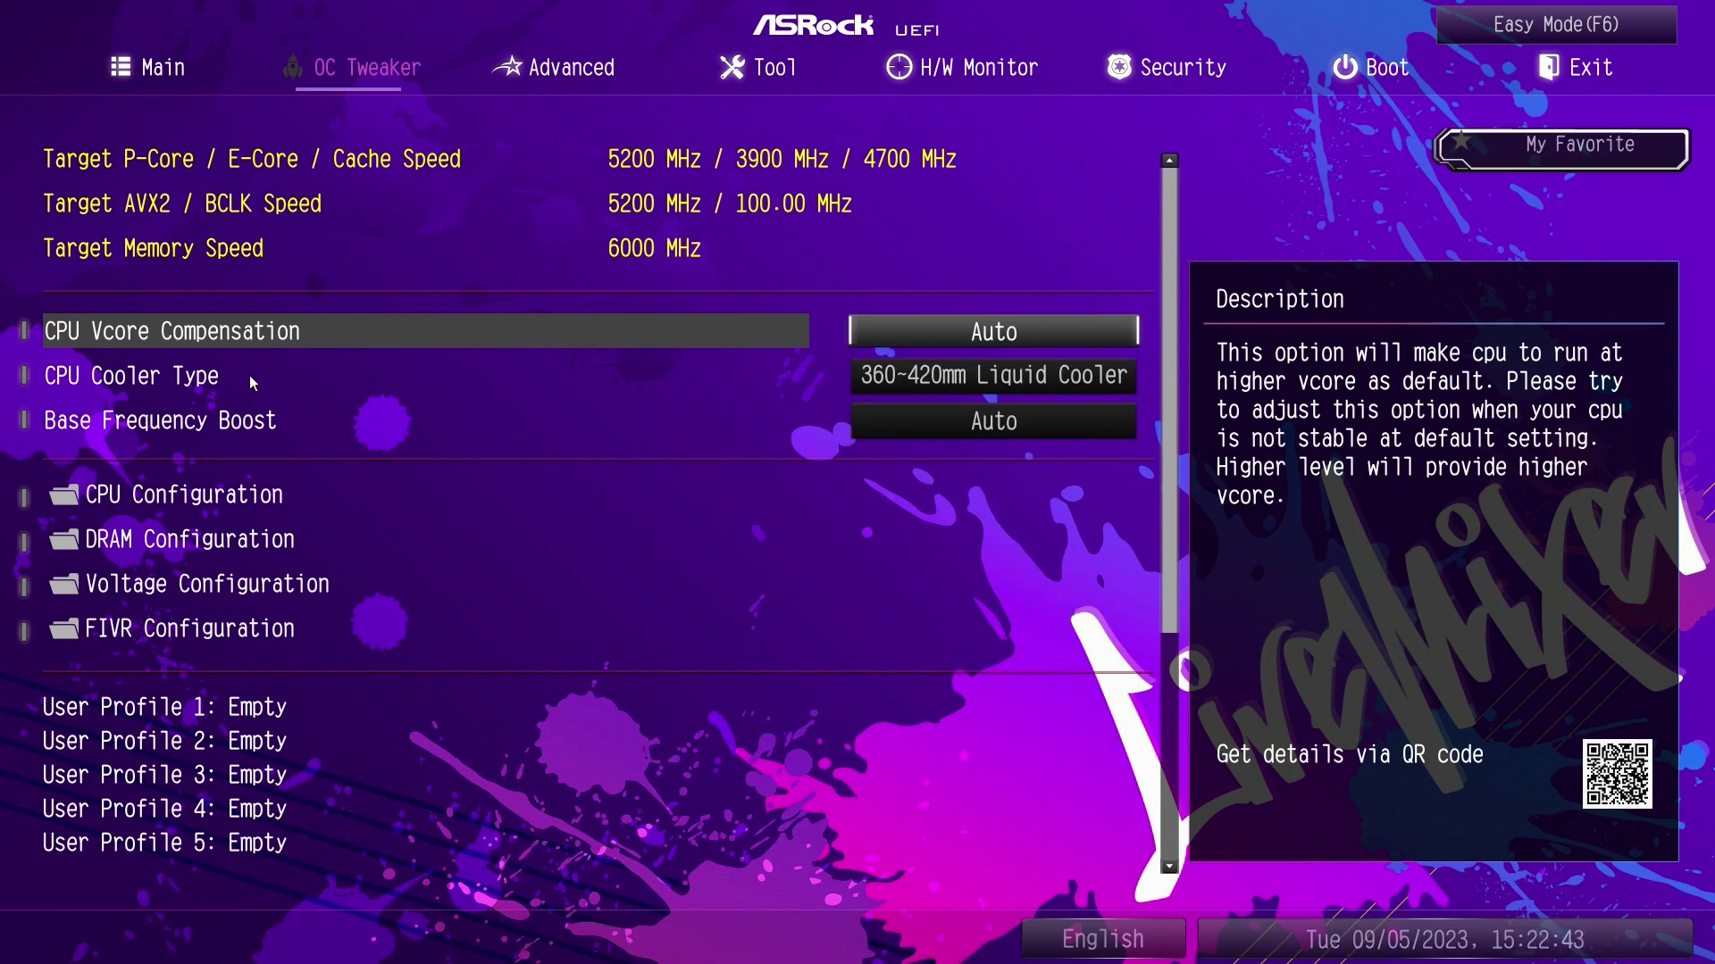
click(889, 384)
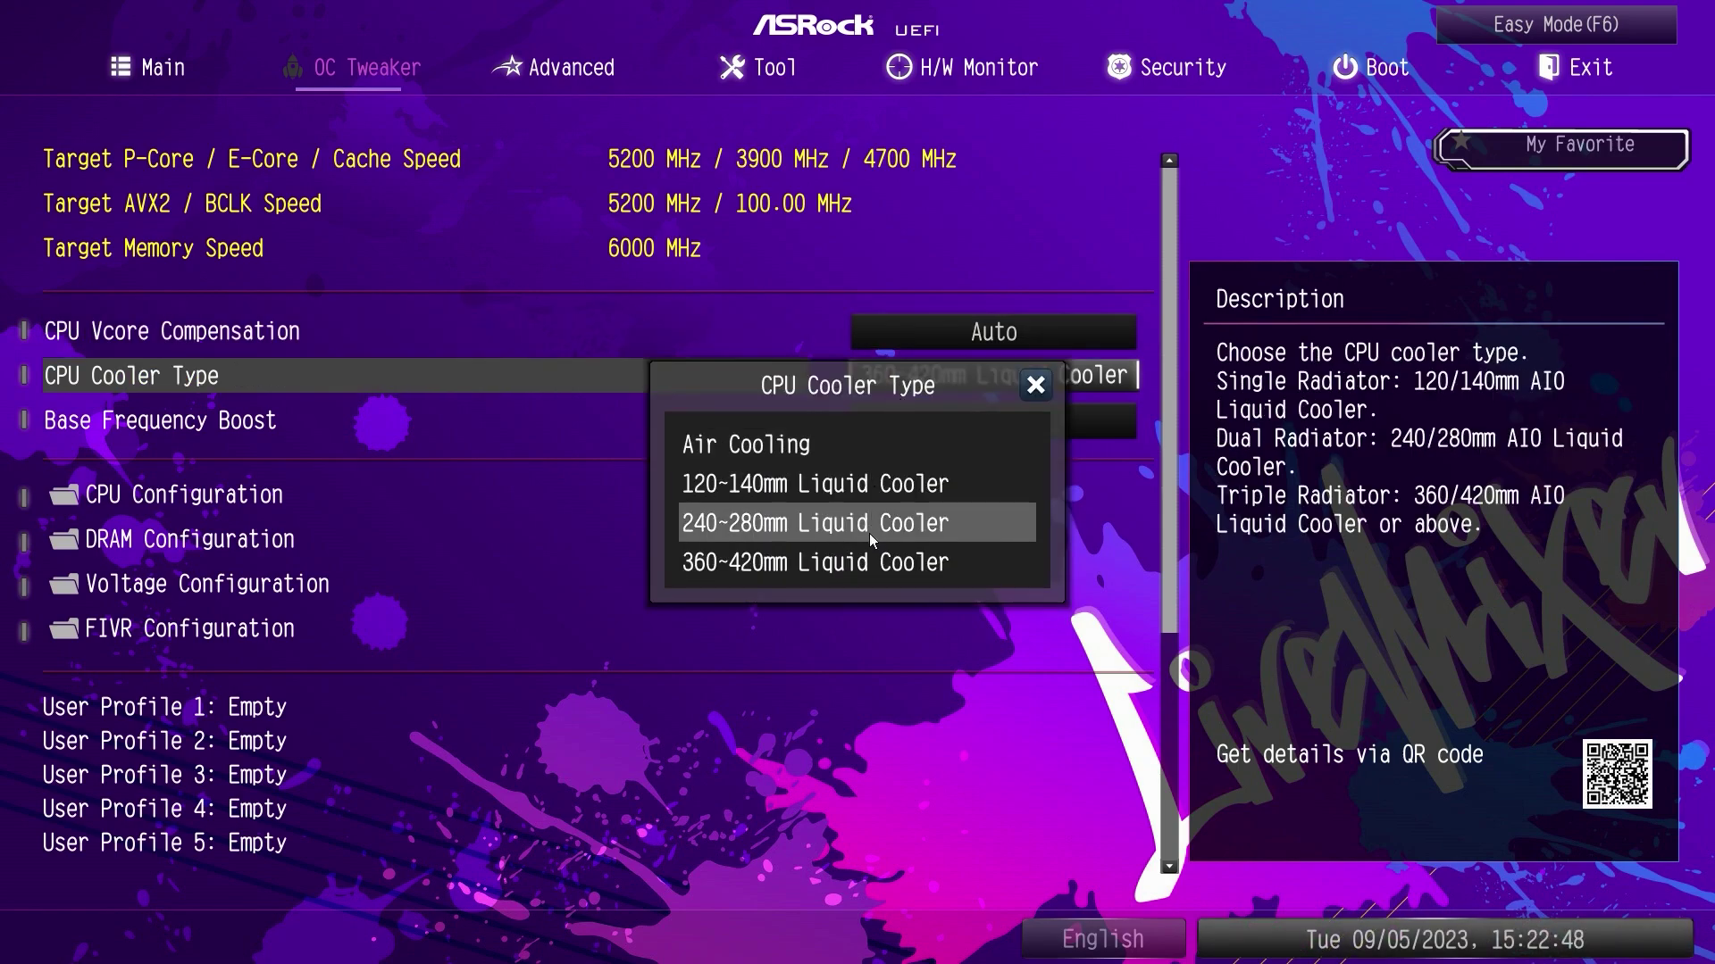
click(1037, 387)
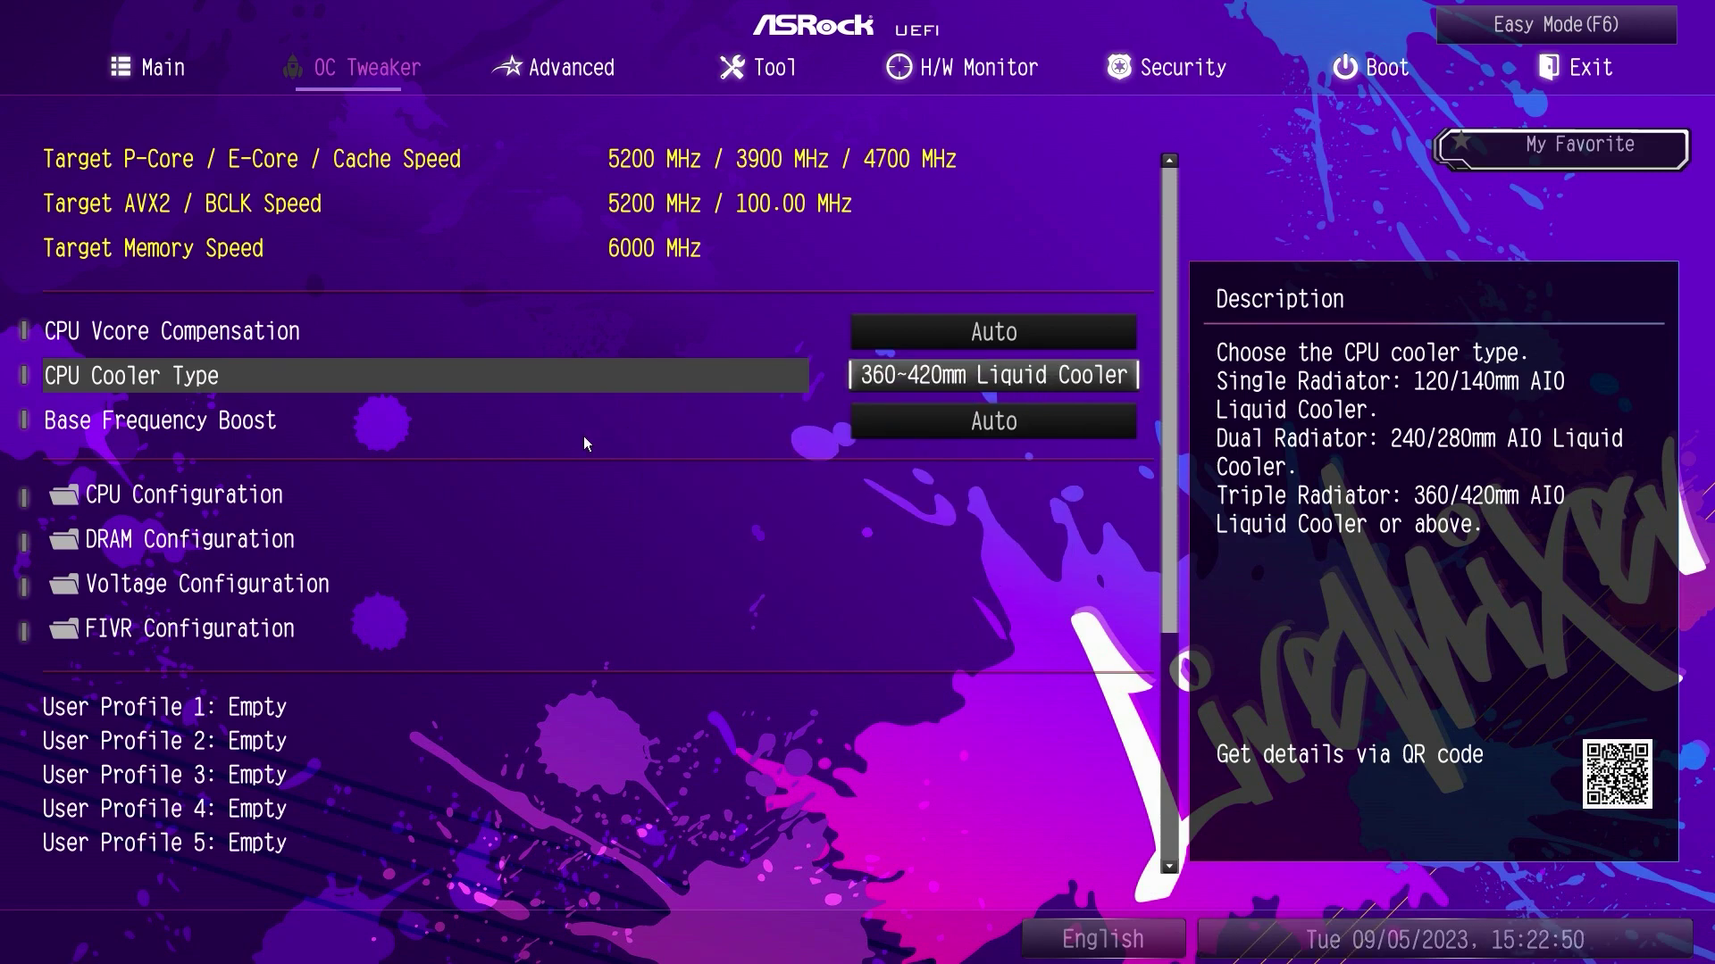
click(918, 425)
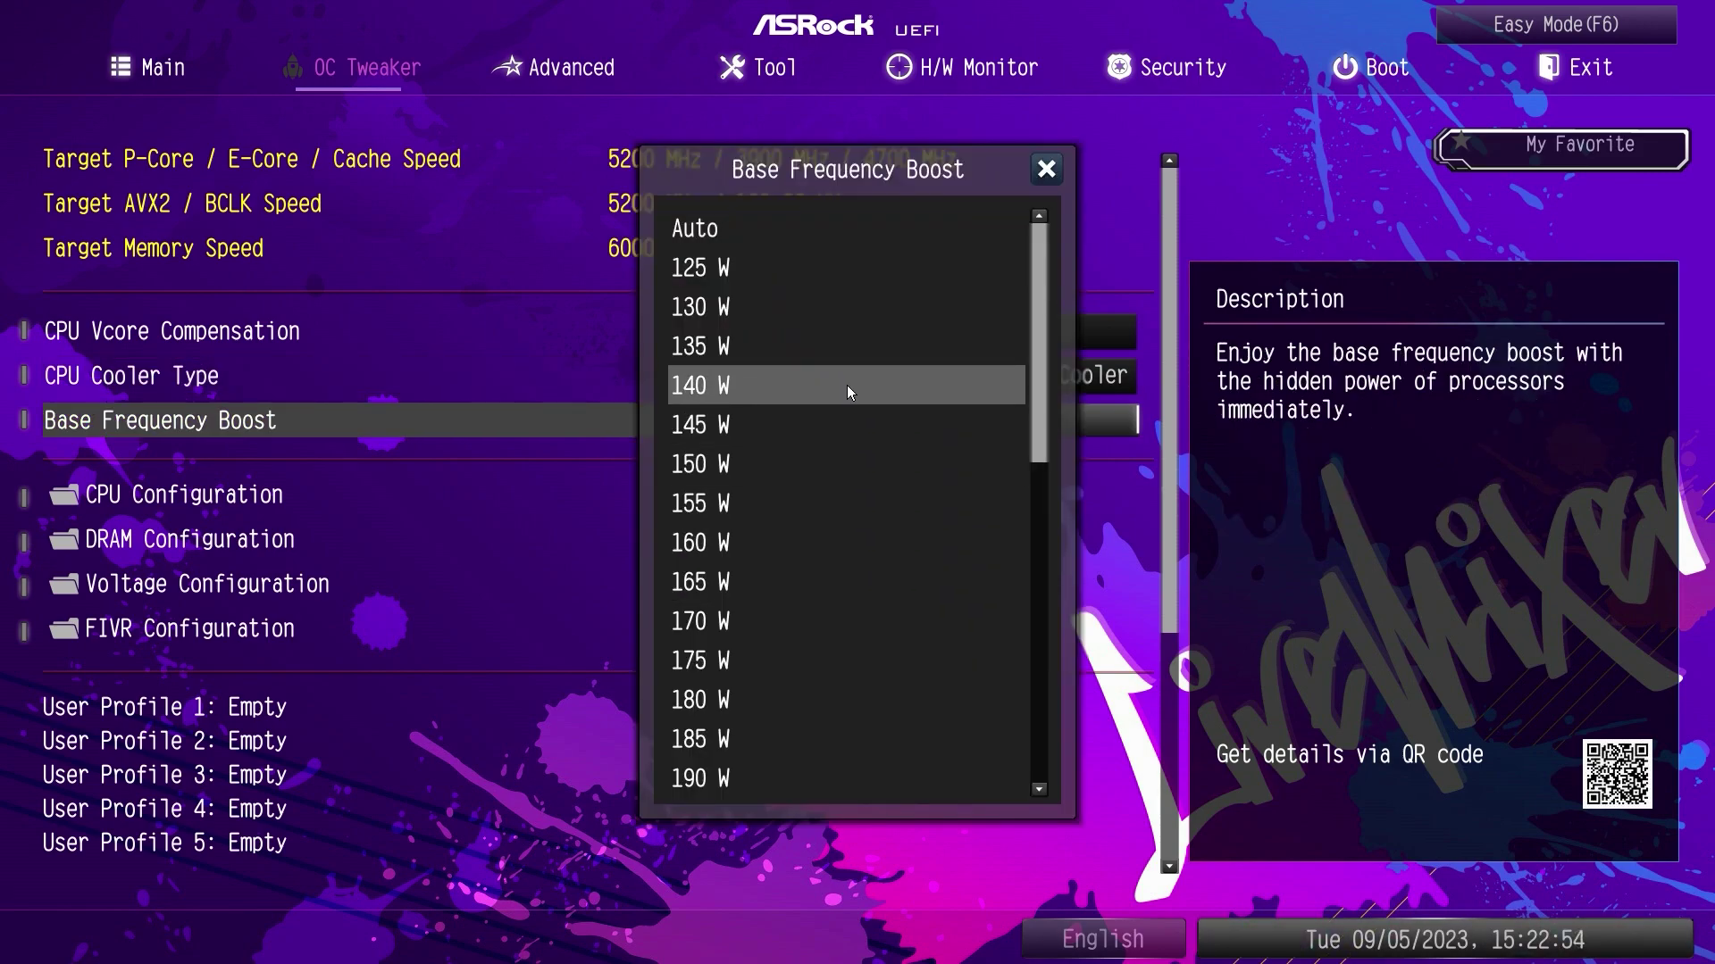
scroll(847, 779, down, 5)
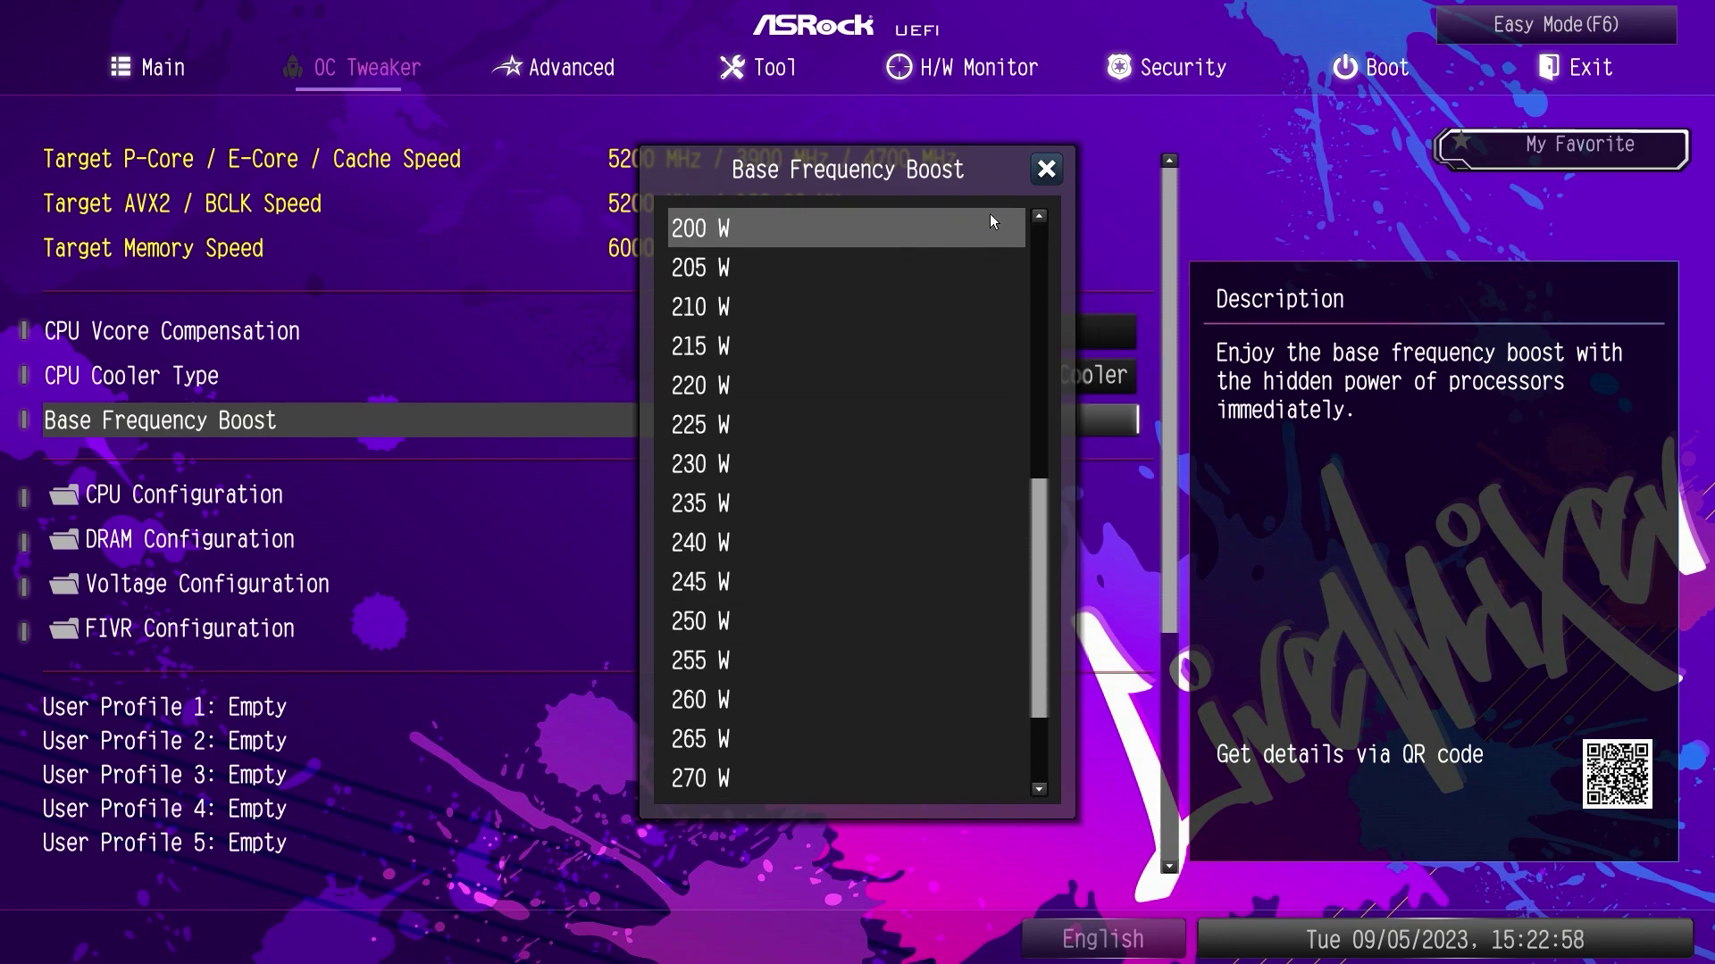
click(1046, 170)
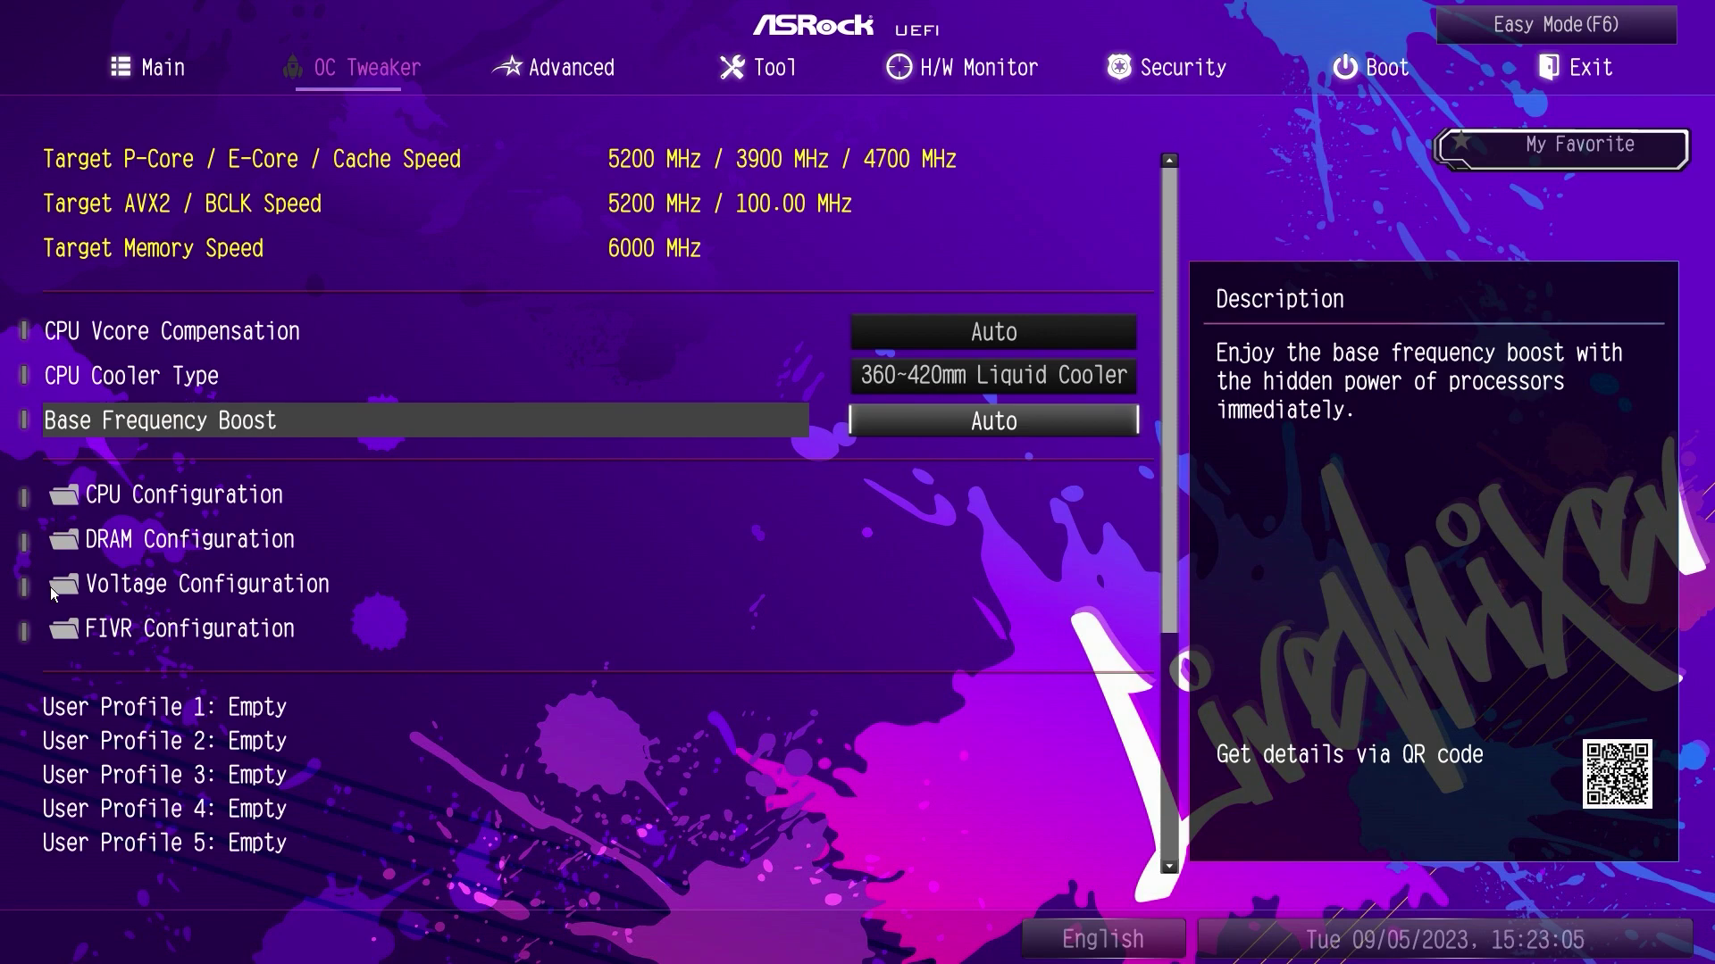
Examine the CPU Turbo Ratio Information and the CPU P-Core Ratio options in OC Tweaker's CPU Configuration
click(88, 497)
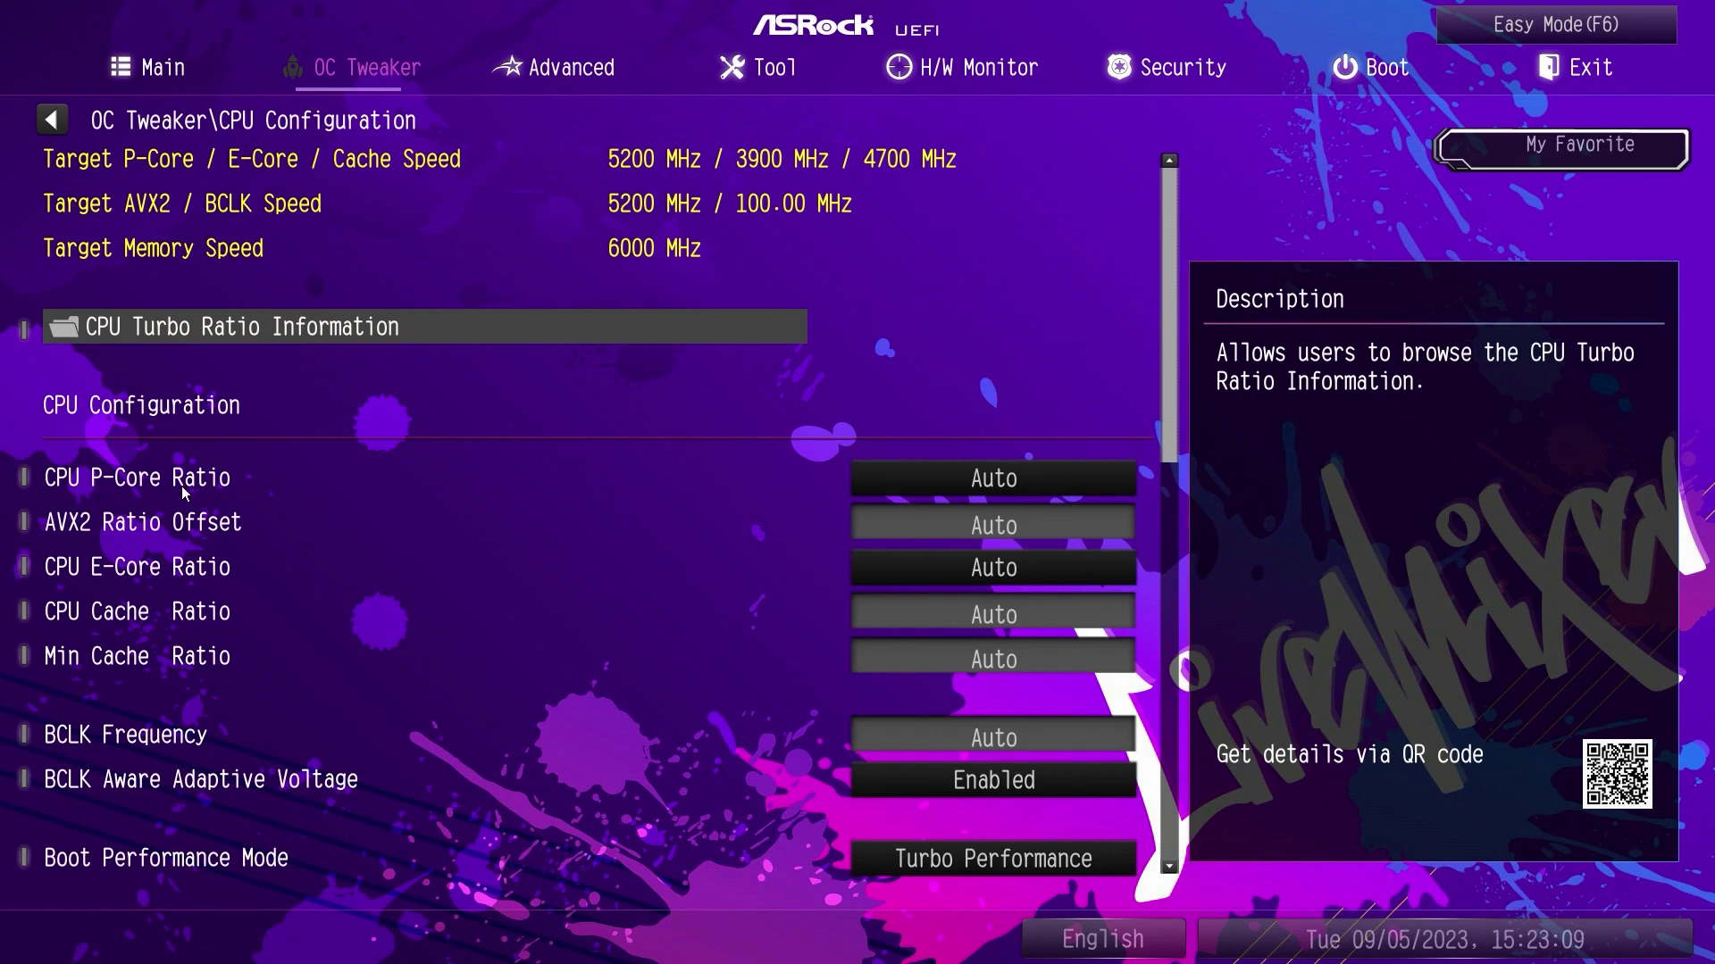
click(214, 331)
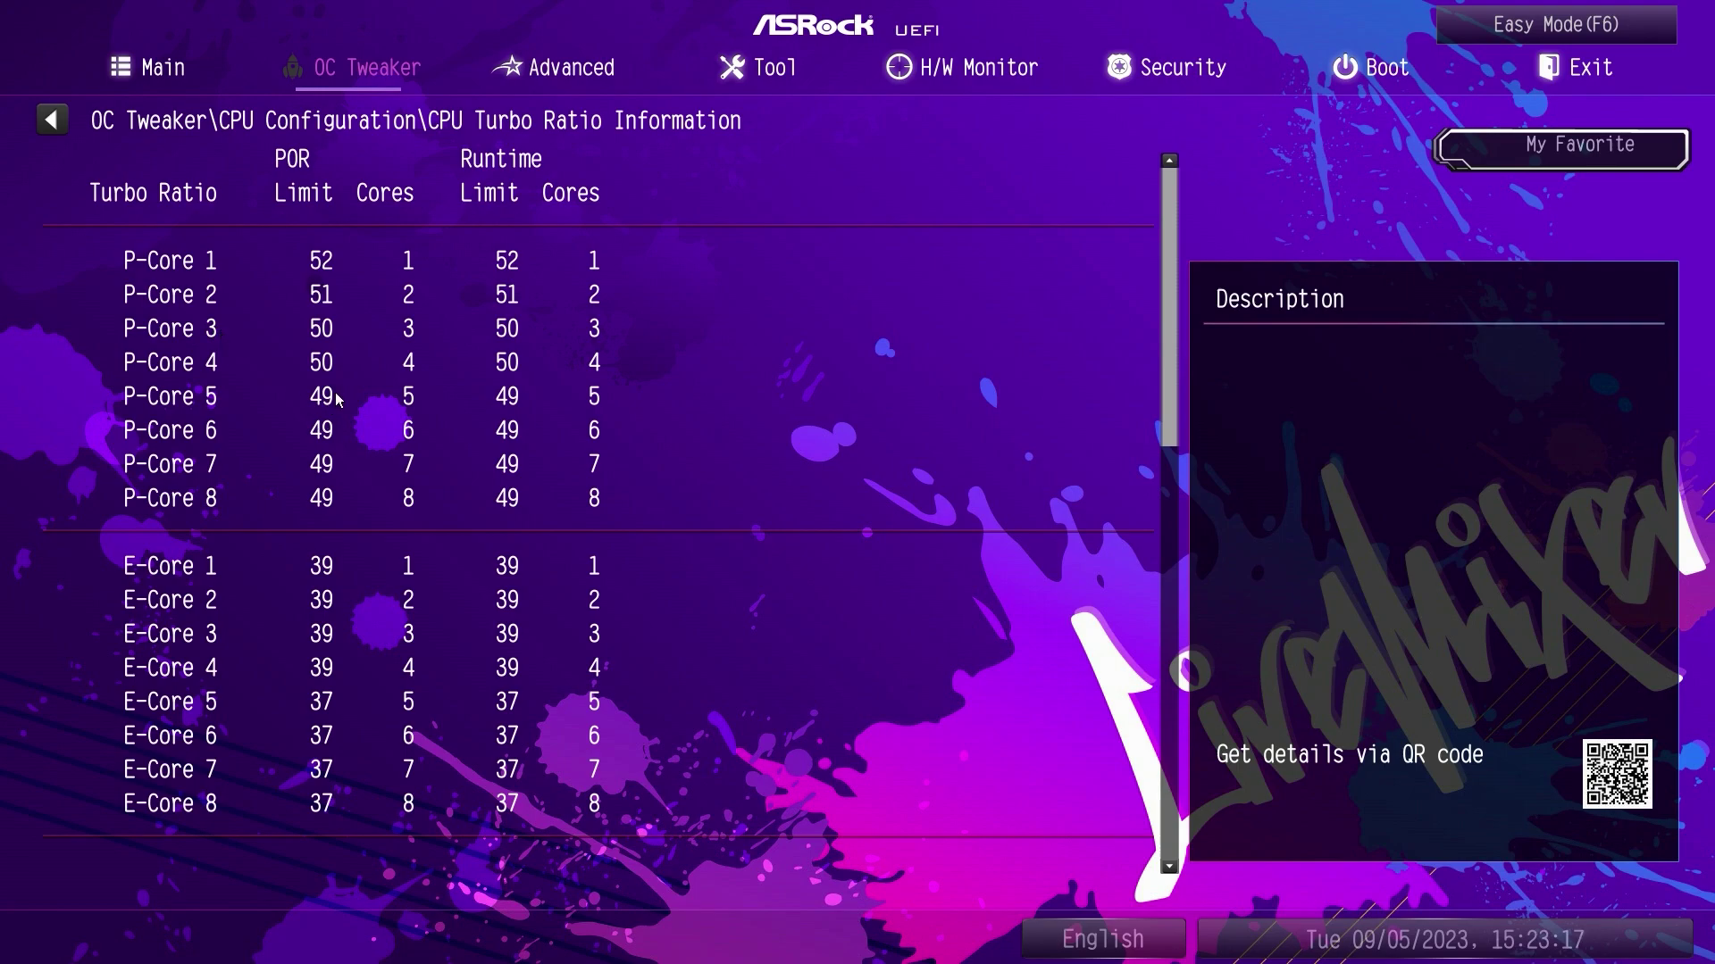
key(Escape)
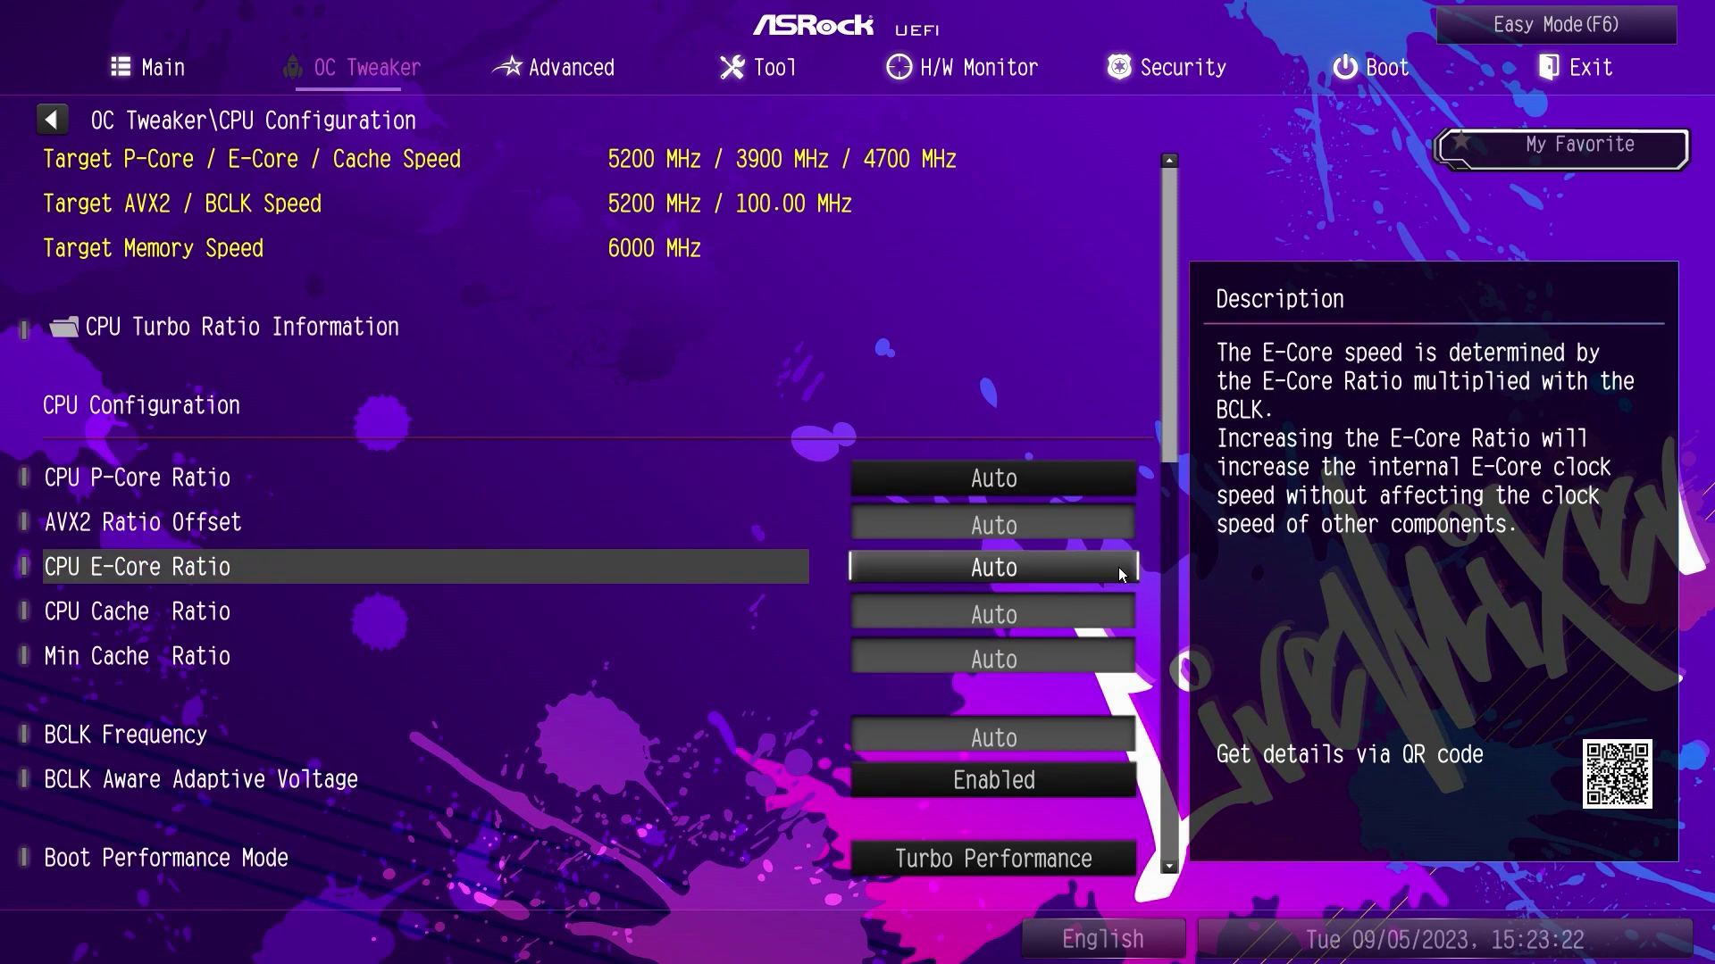
click(1122, 486)
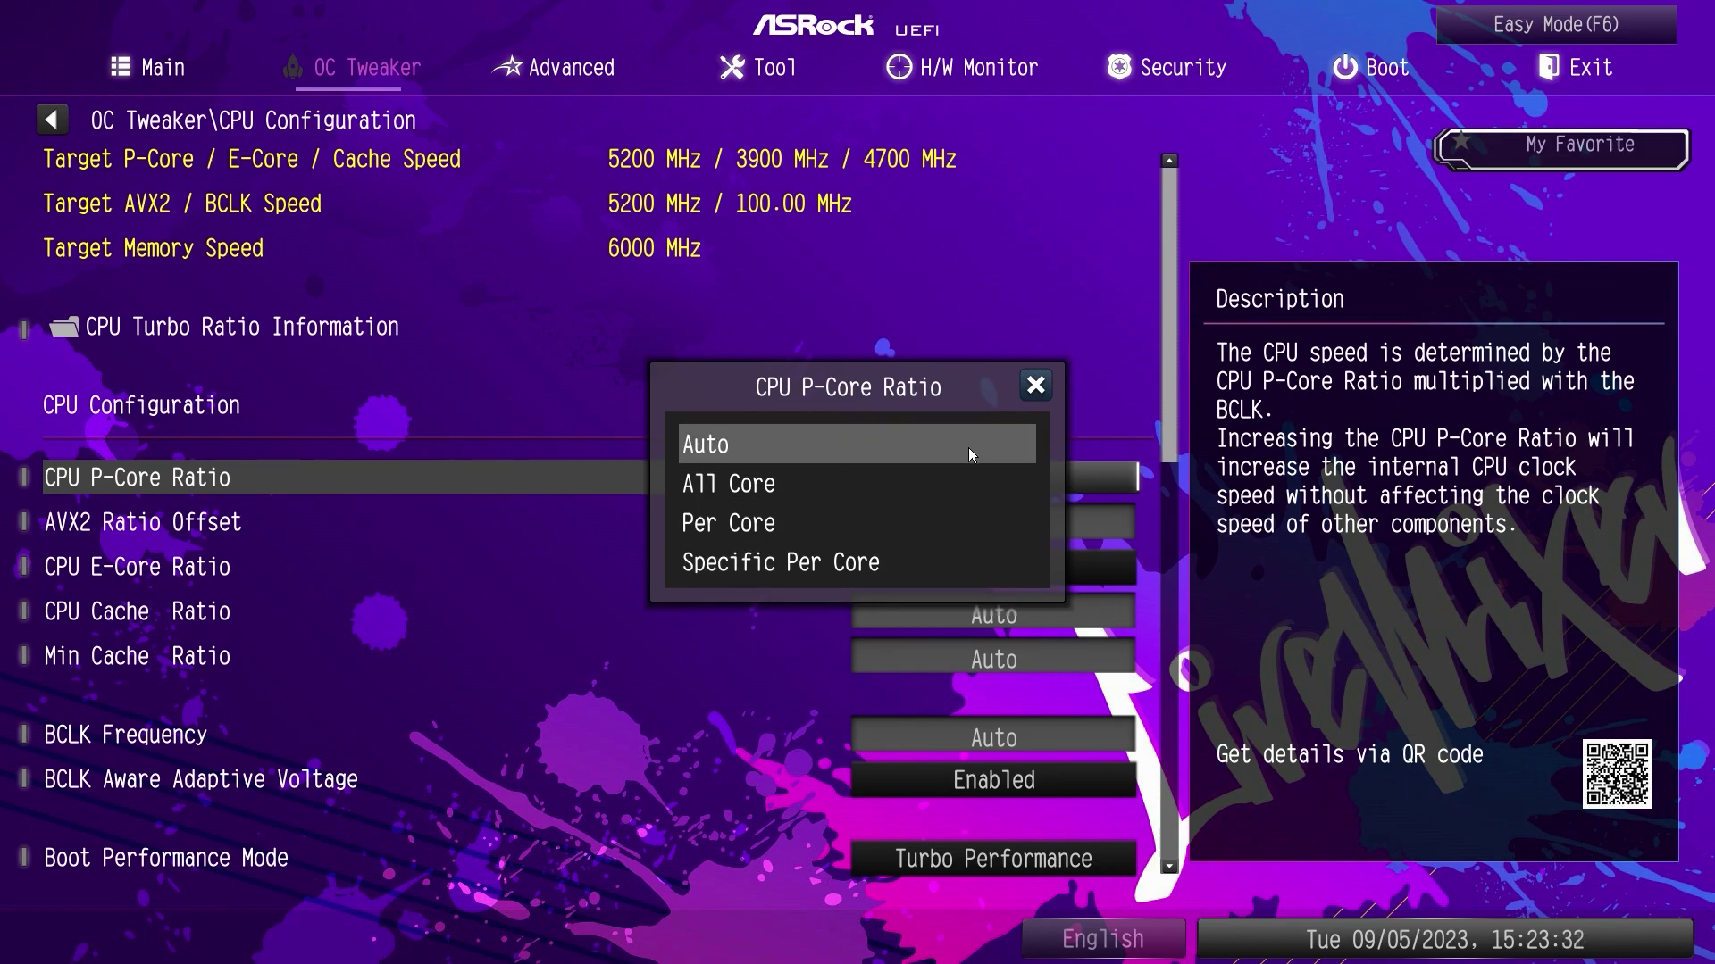
click(1034, 387)
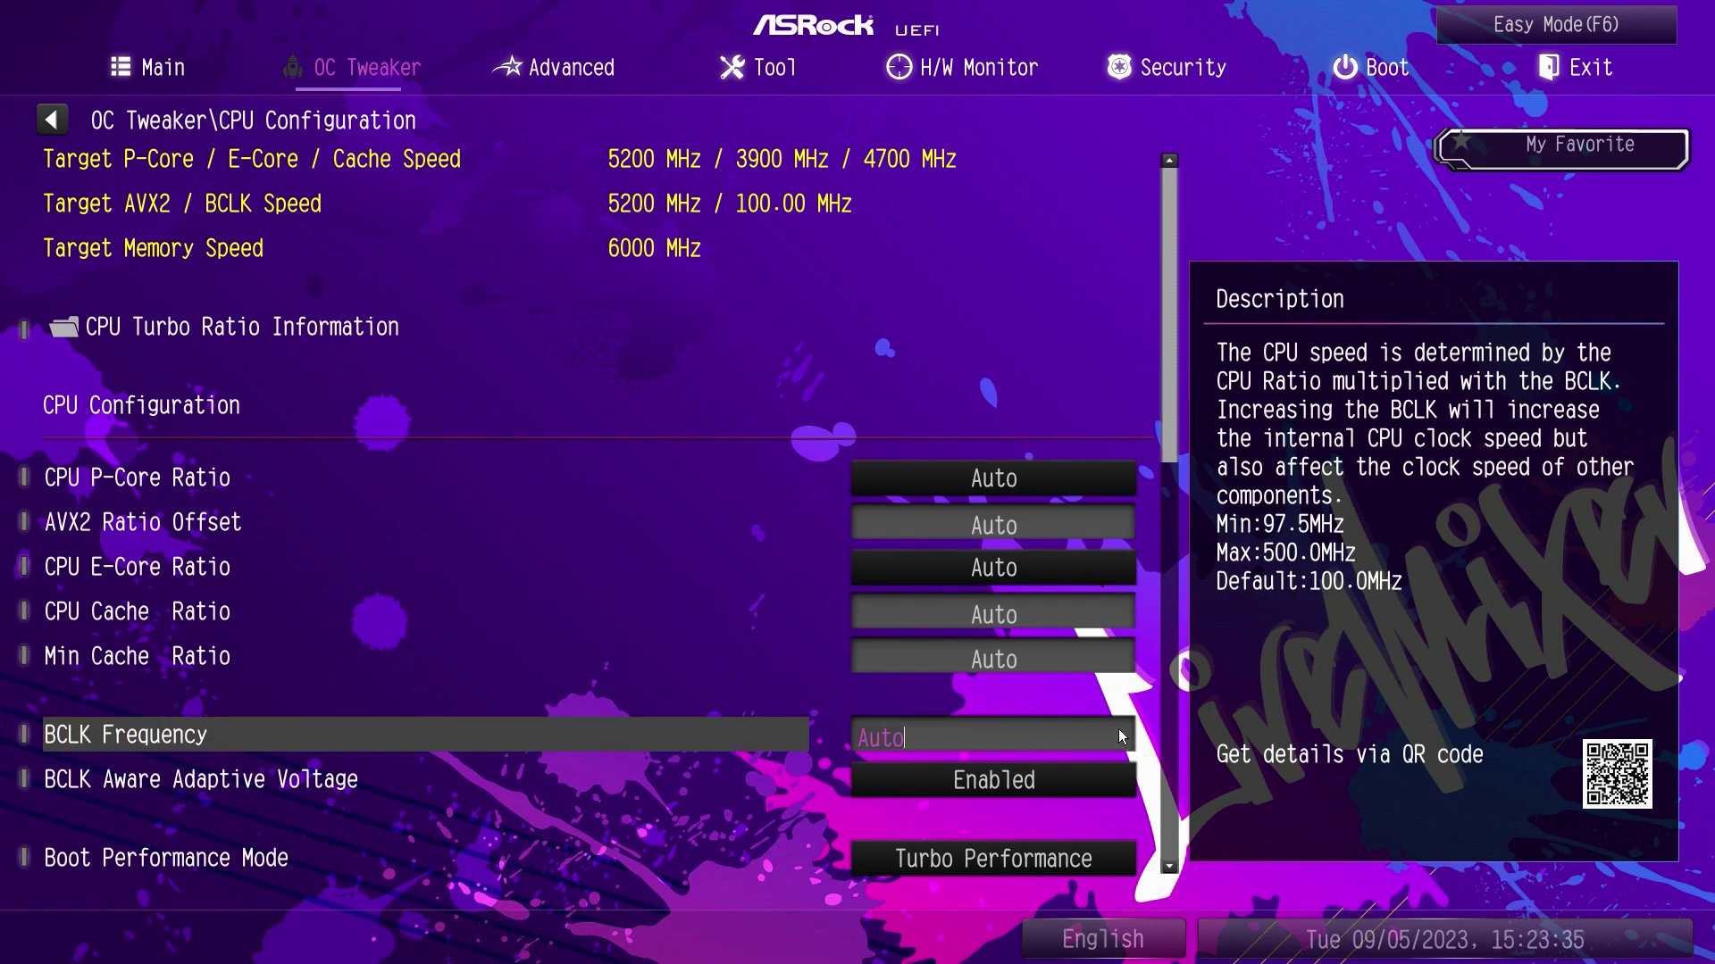
Review the remaining CPU Configuration settings, including the Intel boost technologies, power limits and current limits
scroll(1118, 859, down, 6)
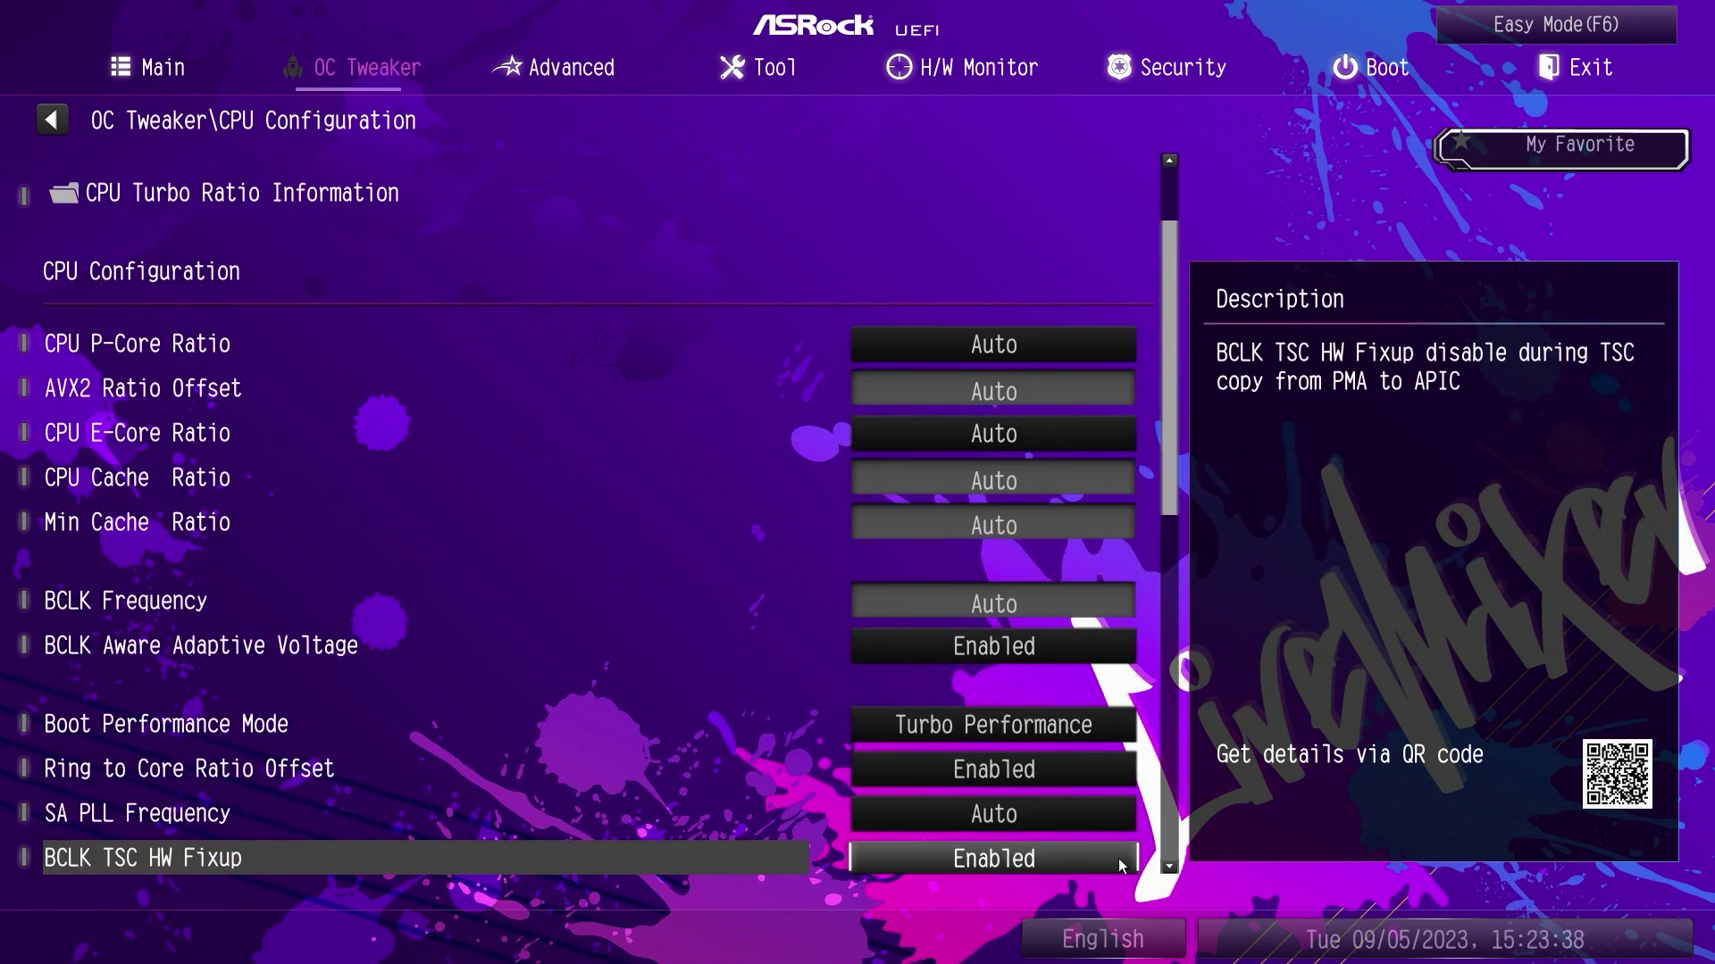
scroll(1118, 840, down, 1)
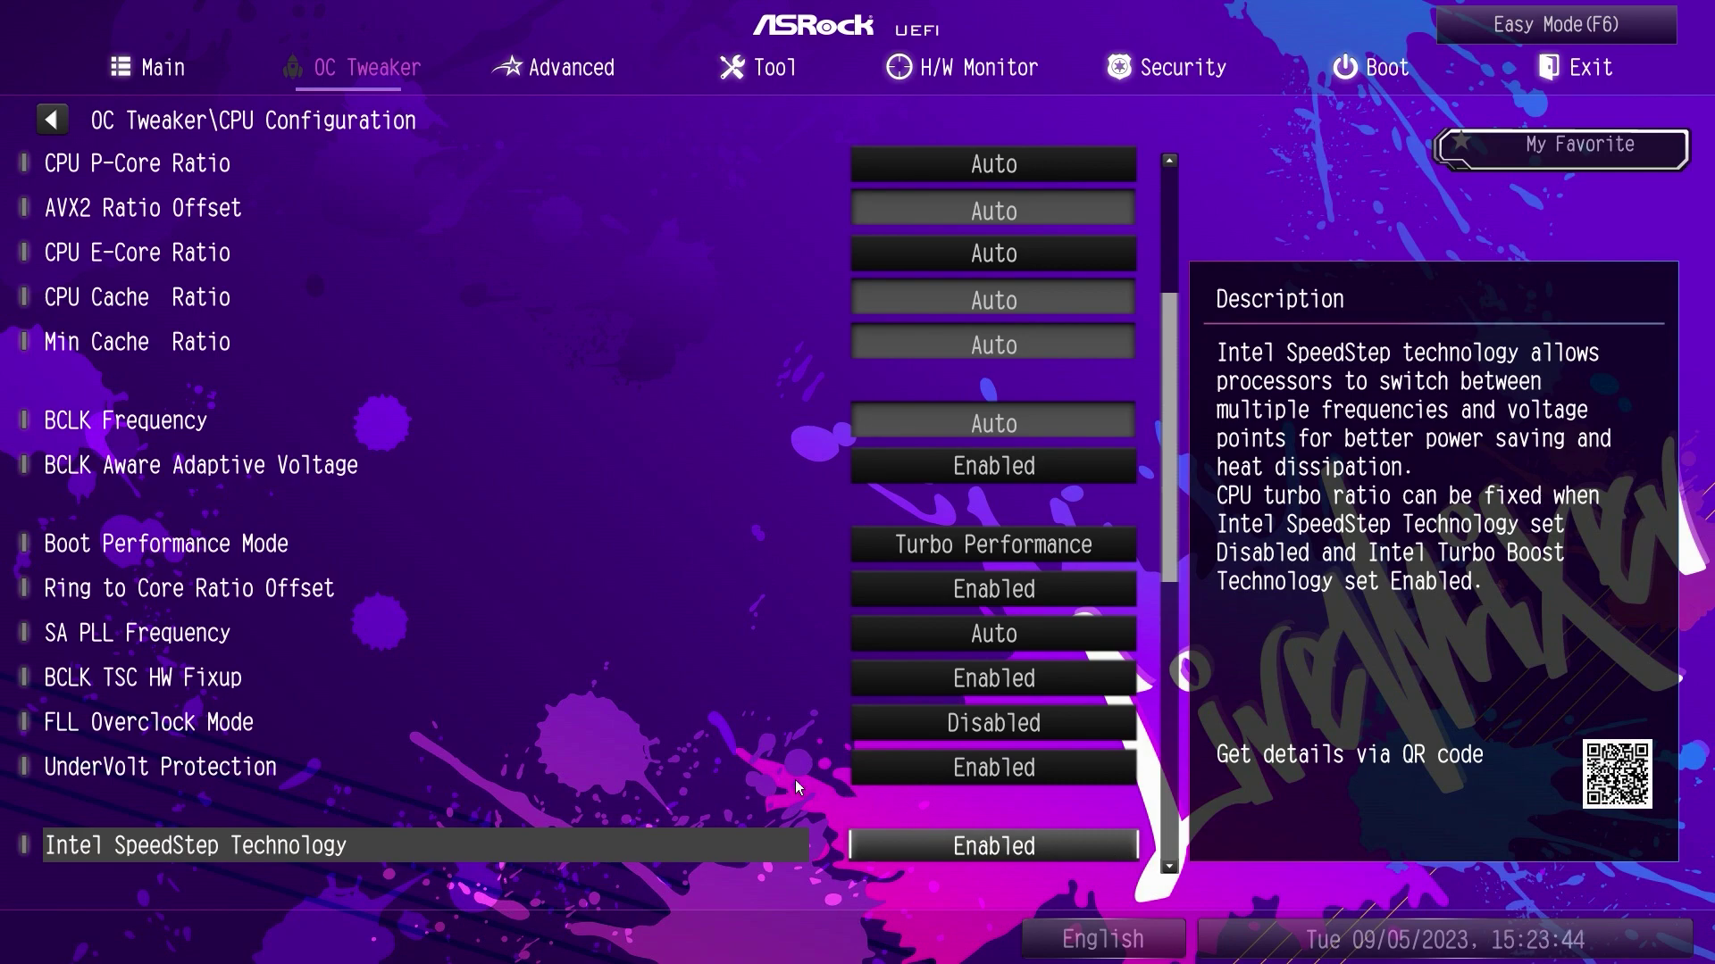
scroll(672, 759, down, 2)
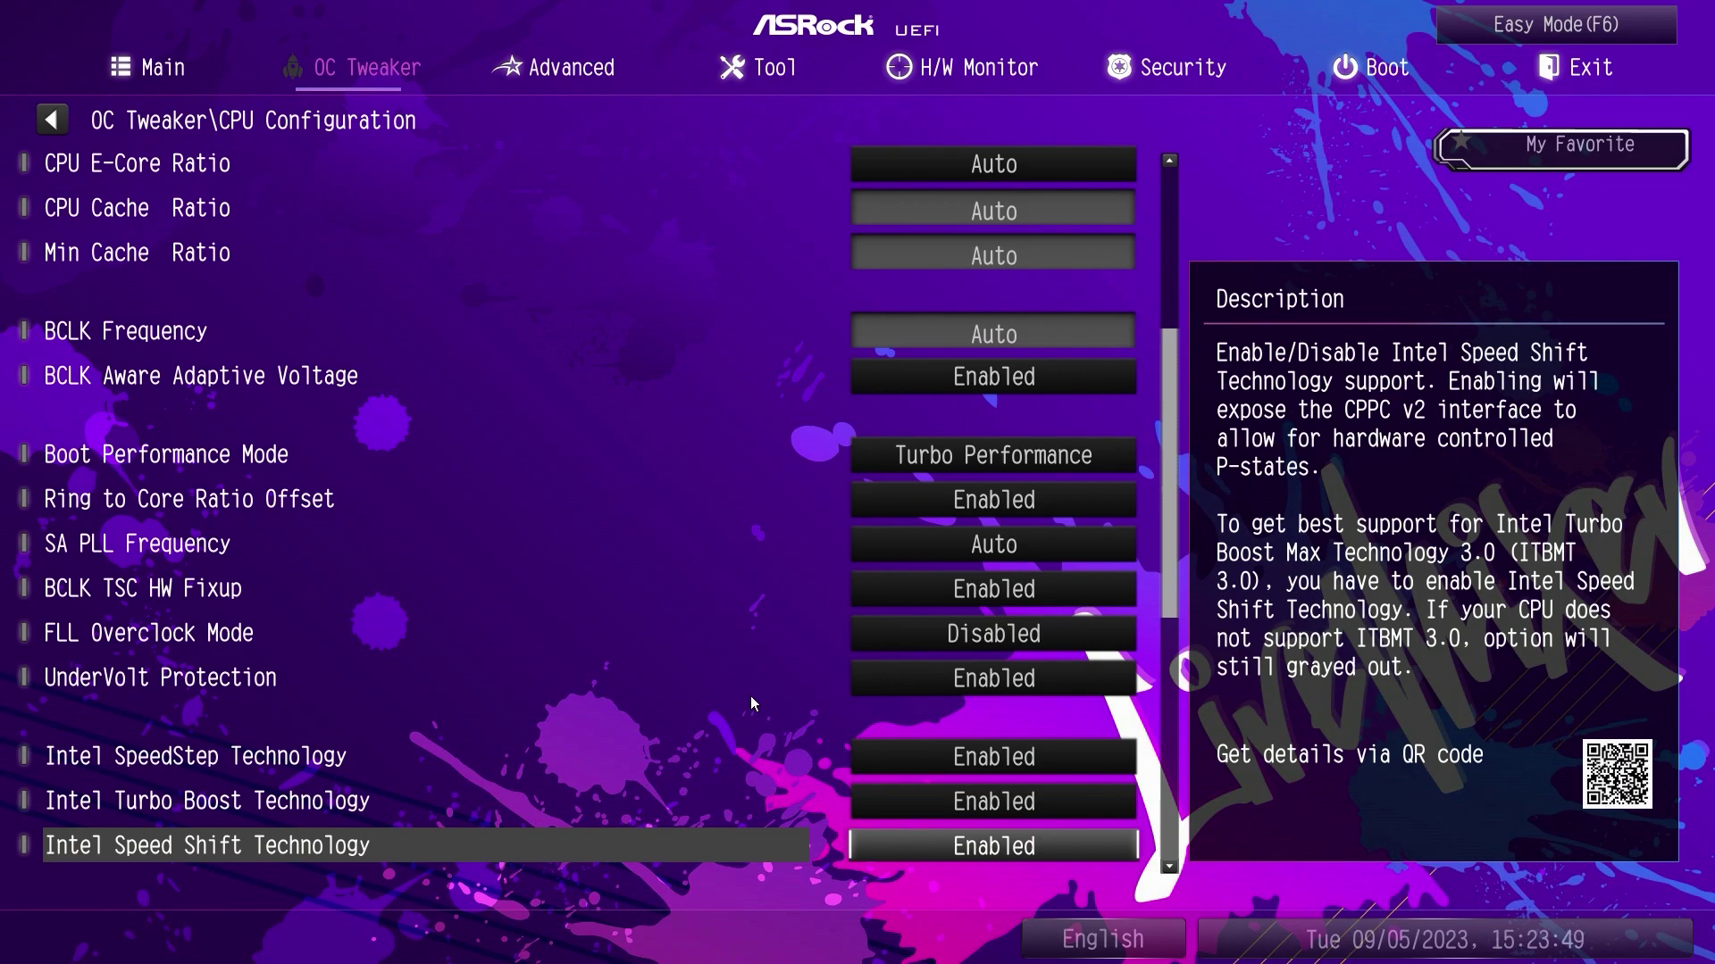
scroll(1118, 845, down, 5)
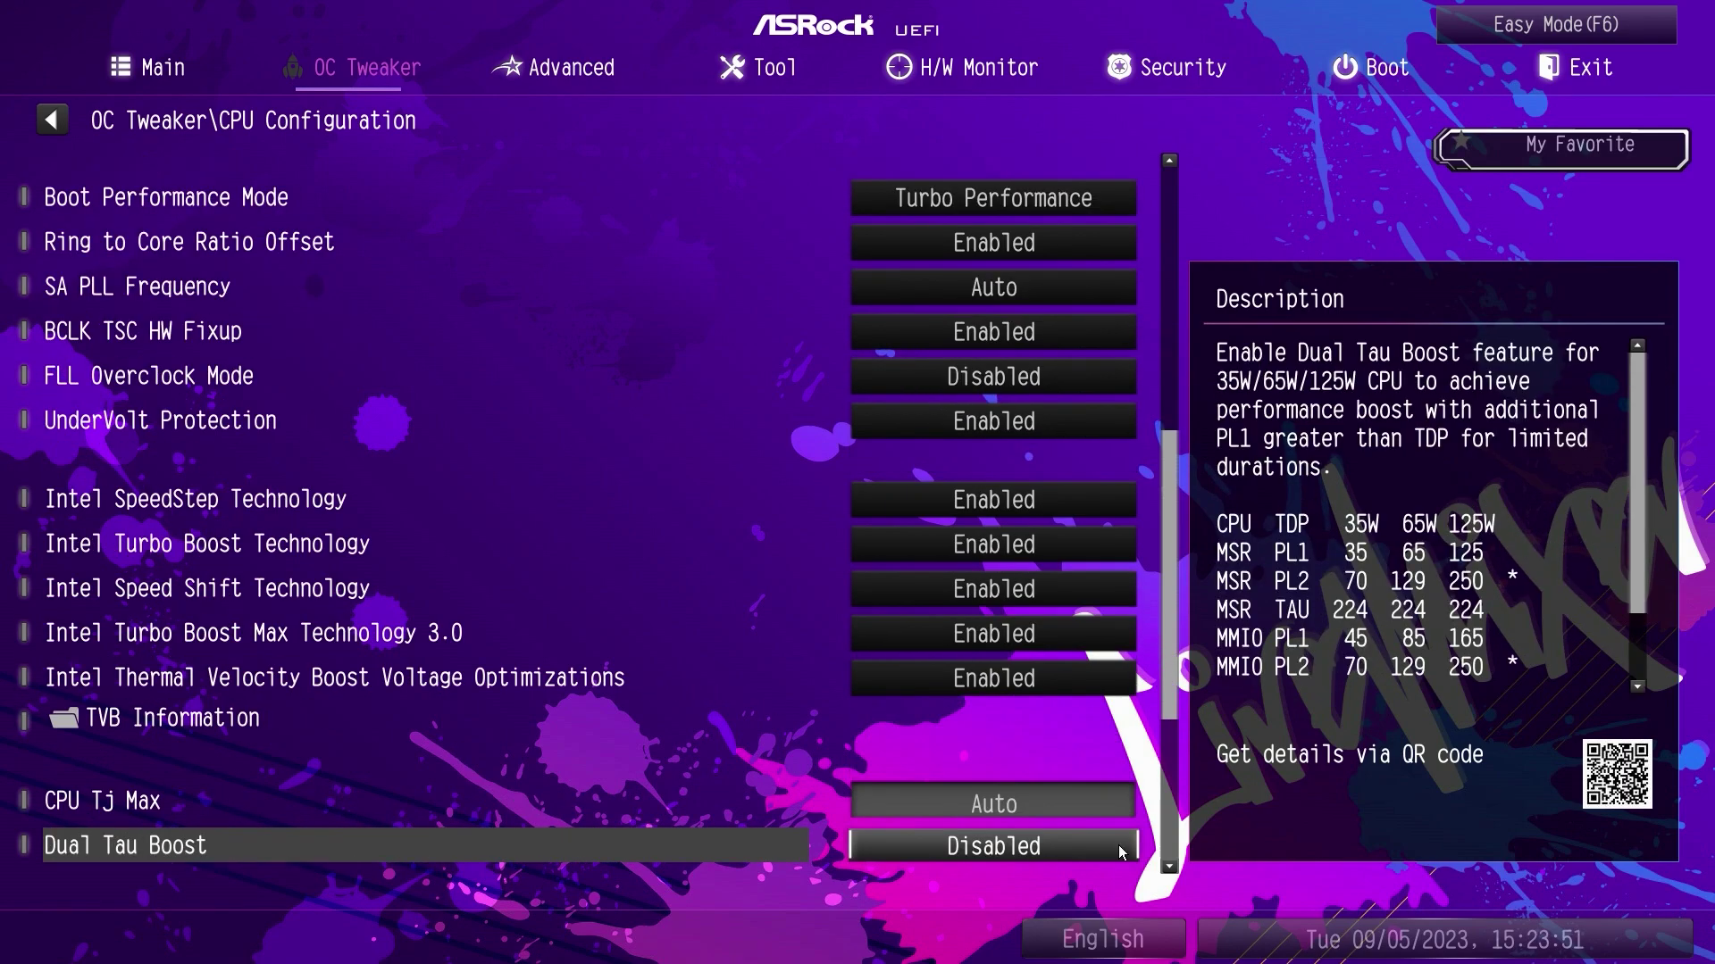
scroll(1121, 851, down, 2)
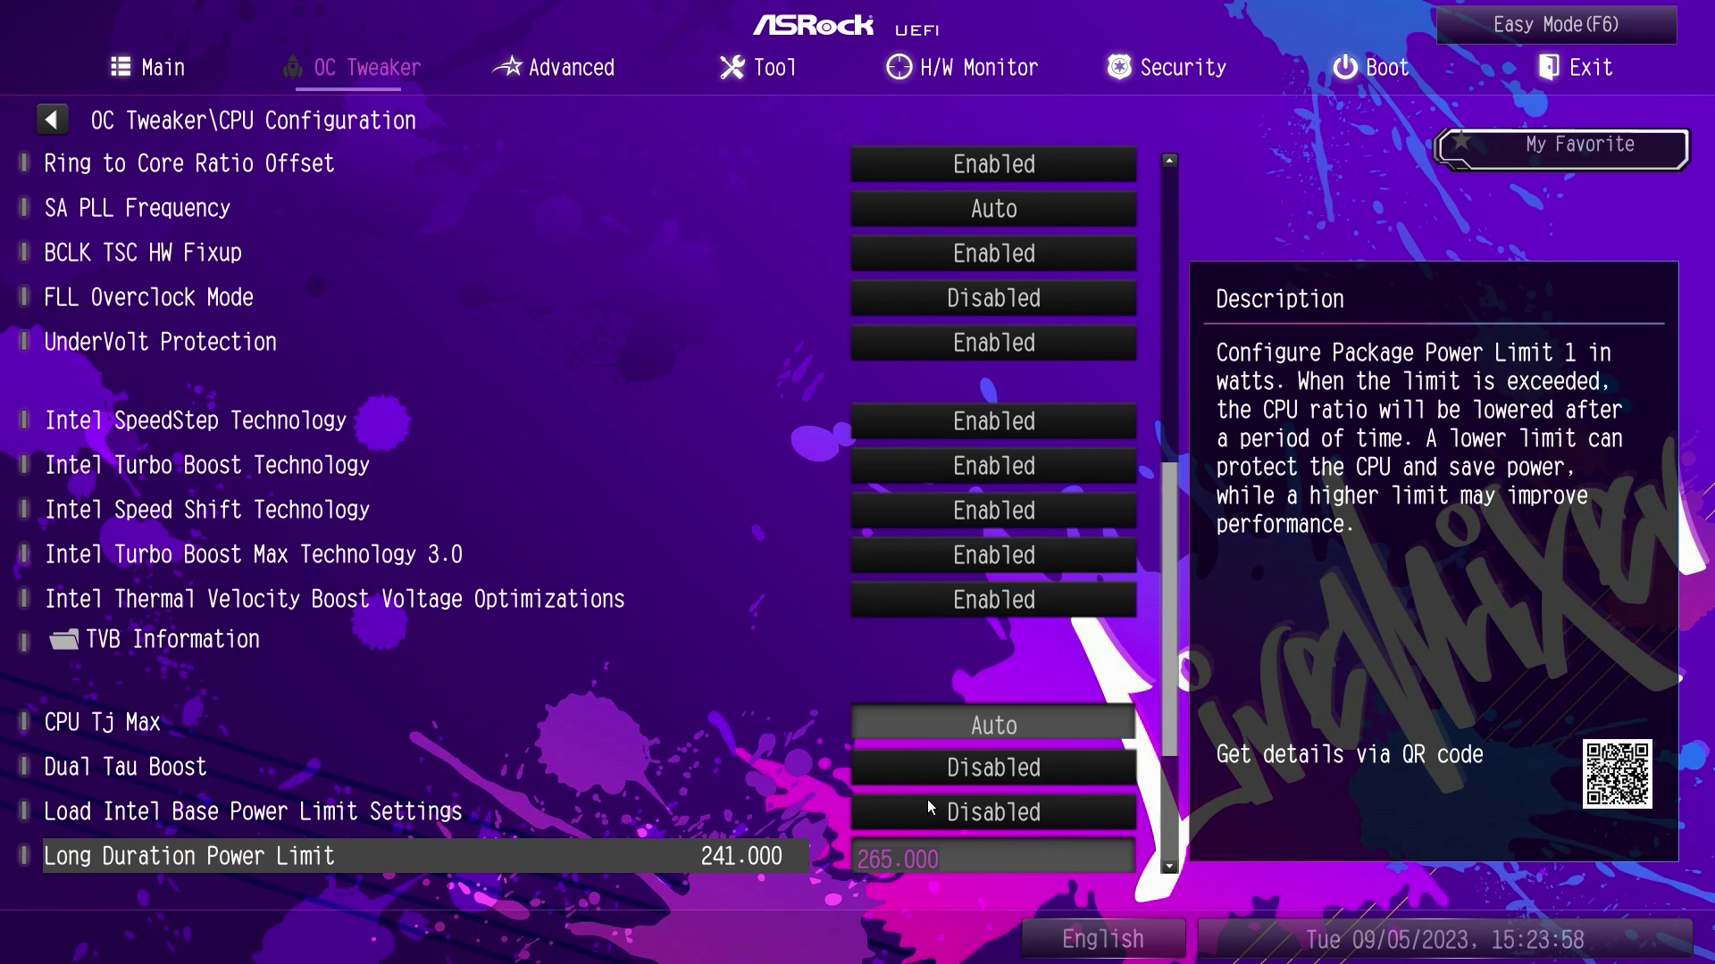
scroll(965, 812, down, 3)
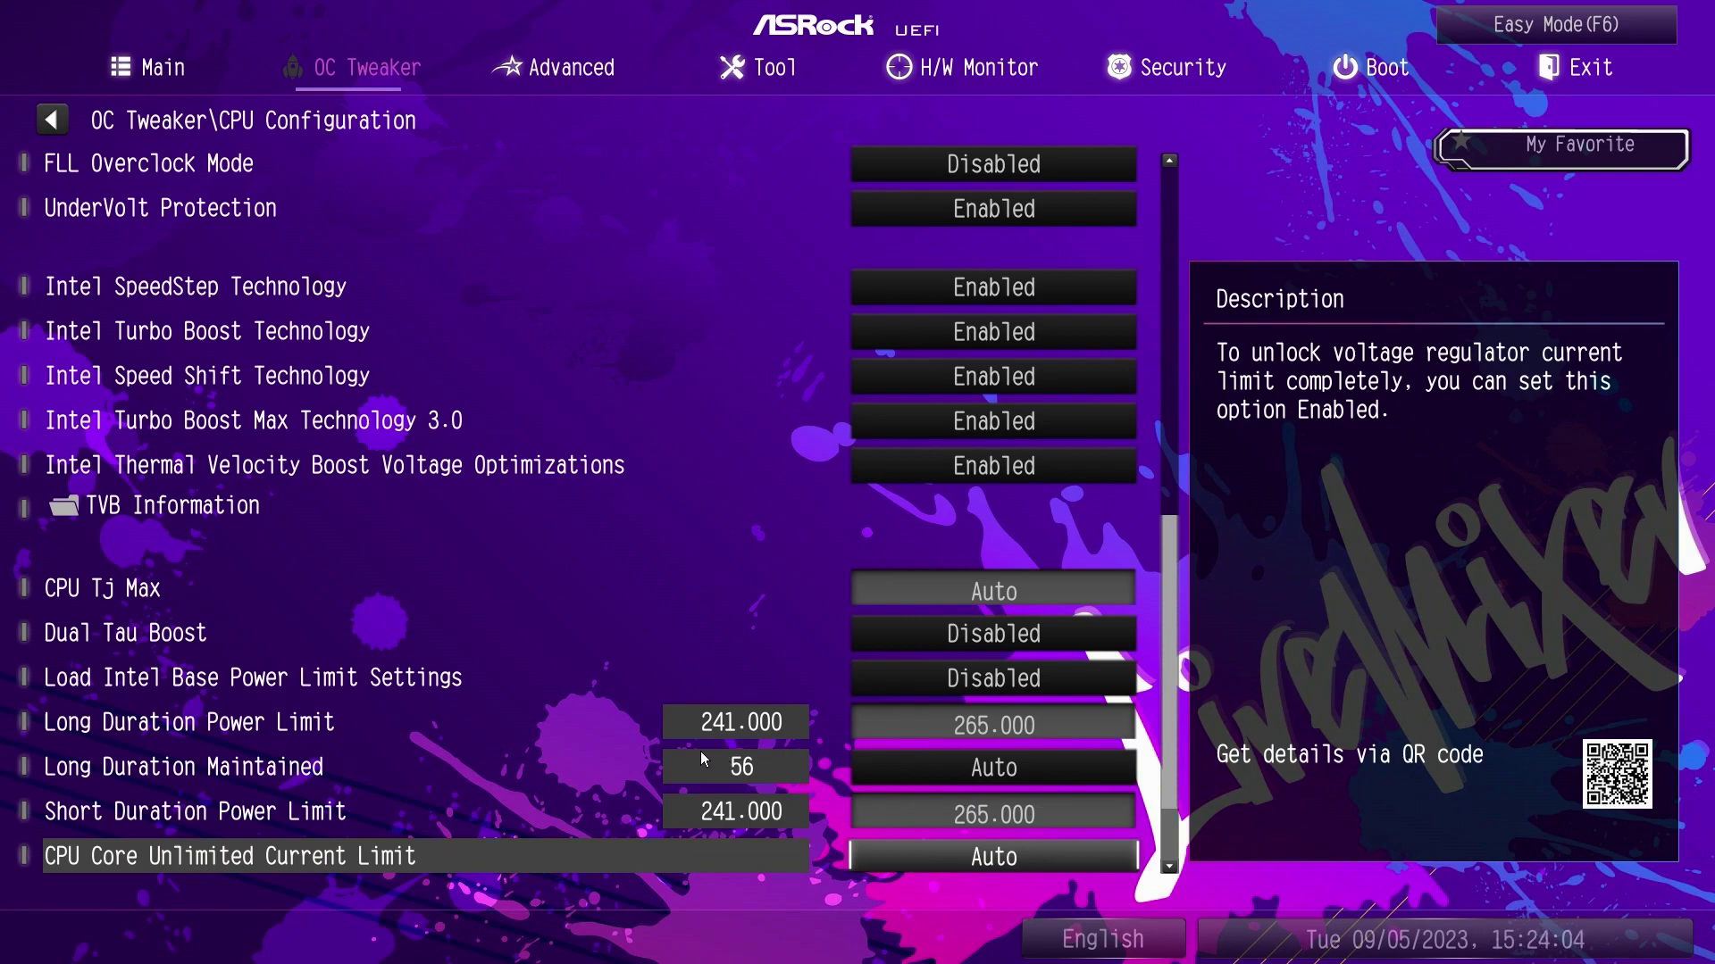
scroll(1118, 863, down, 2)
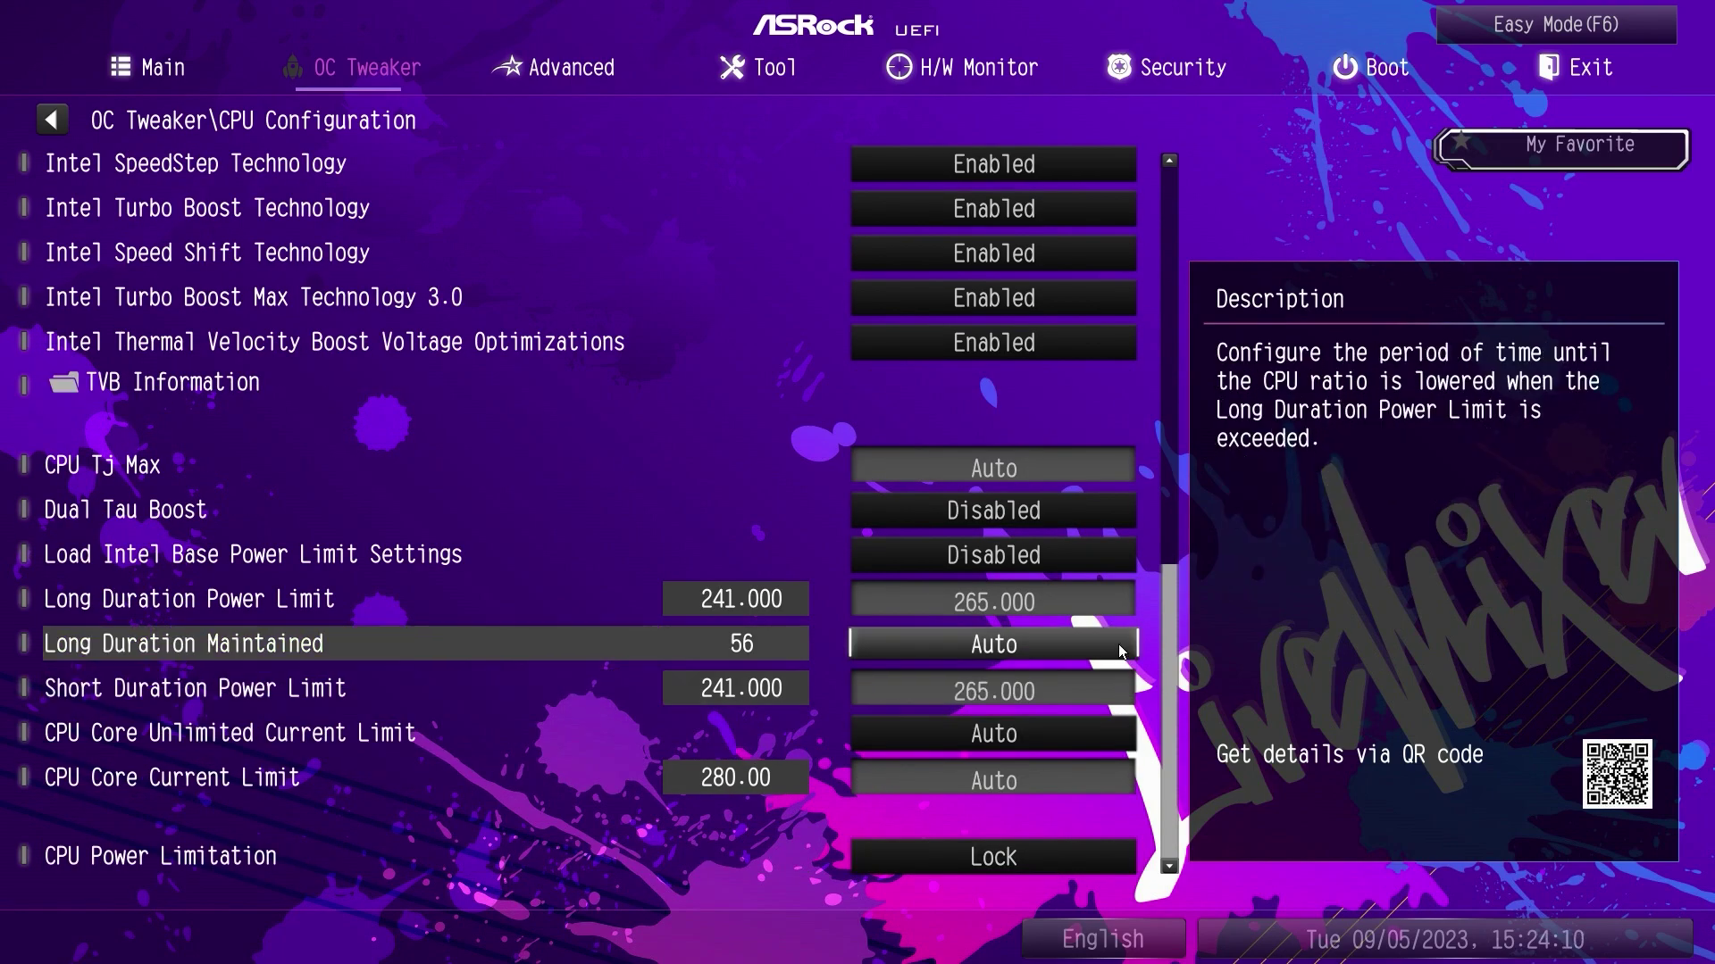
scroll(1118, 164, up, 8)
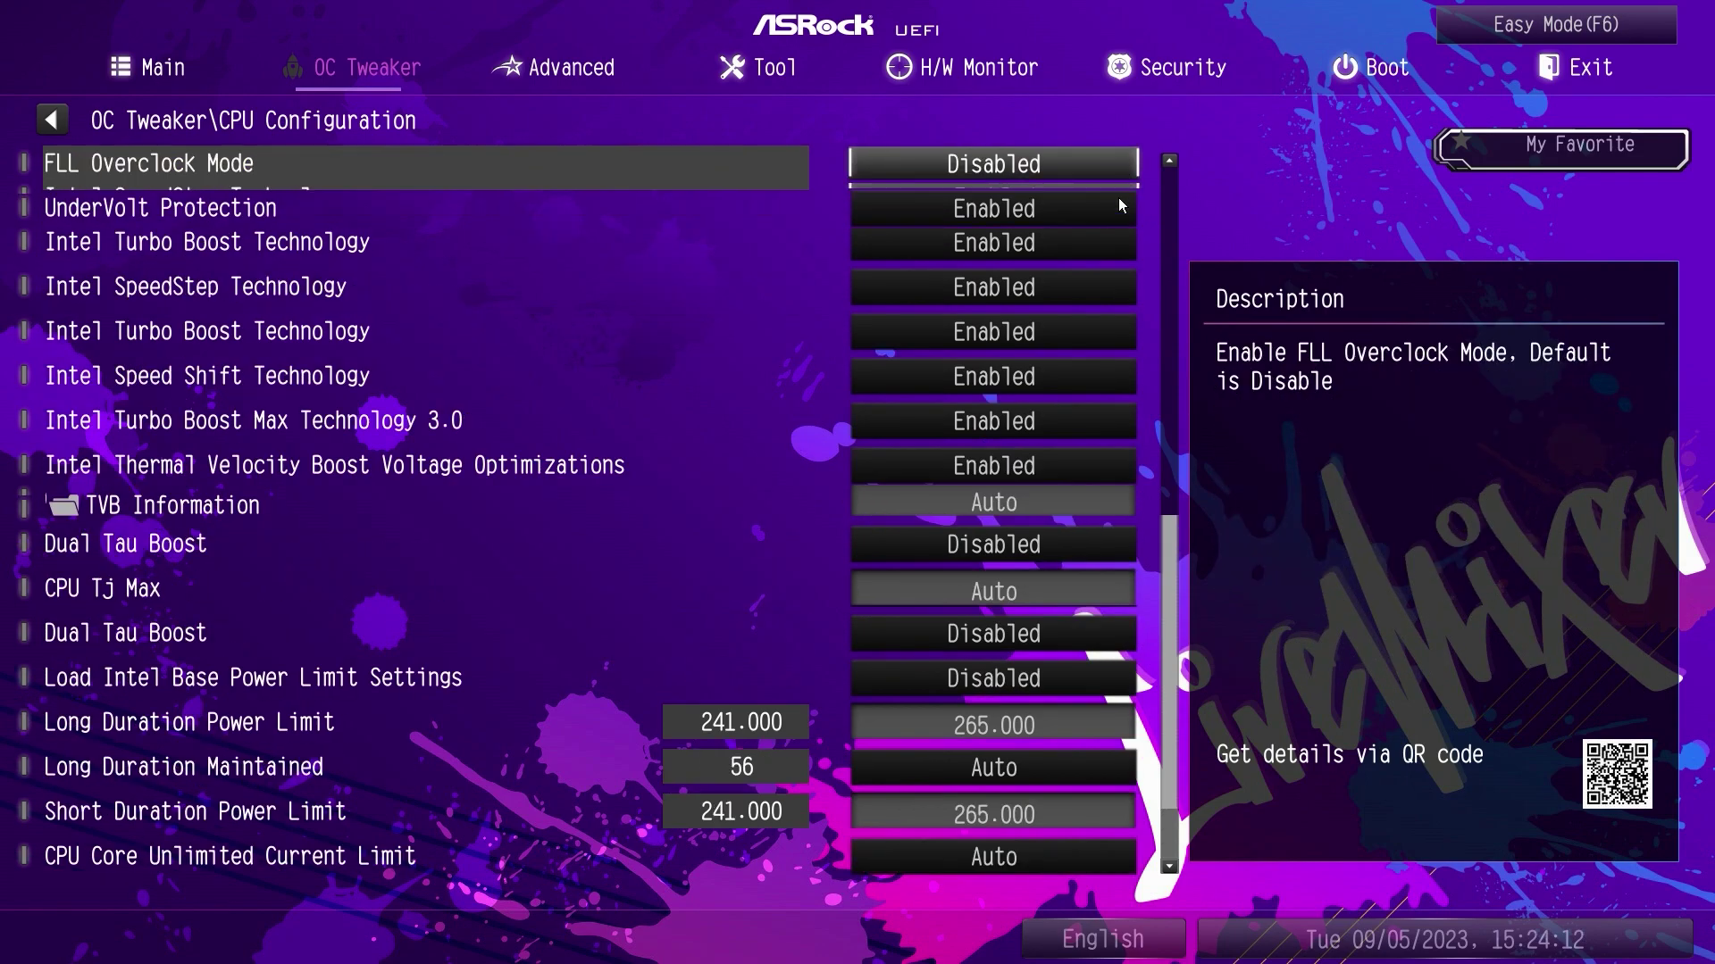
scroll(1118, 197, up, 10)
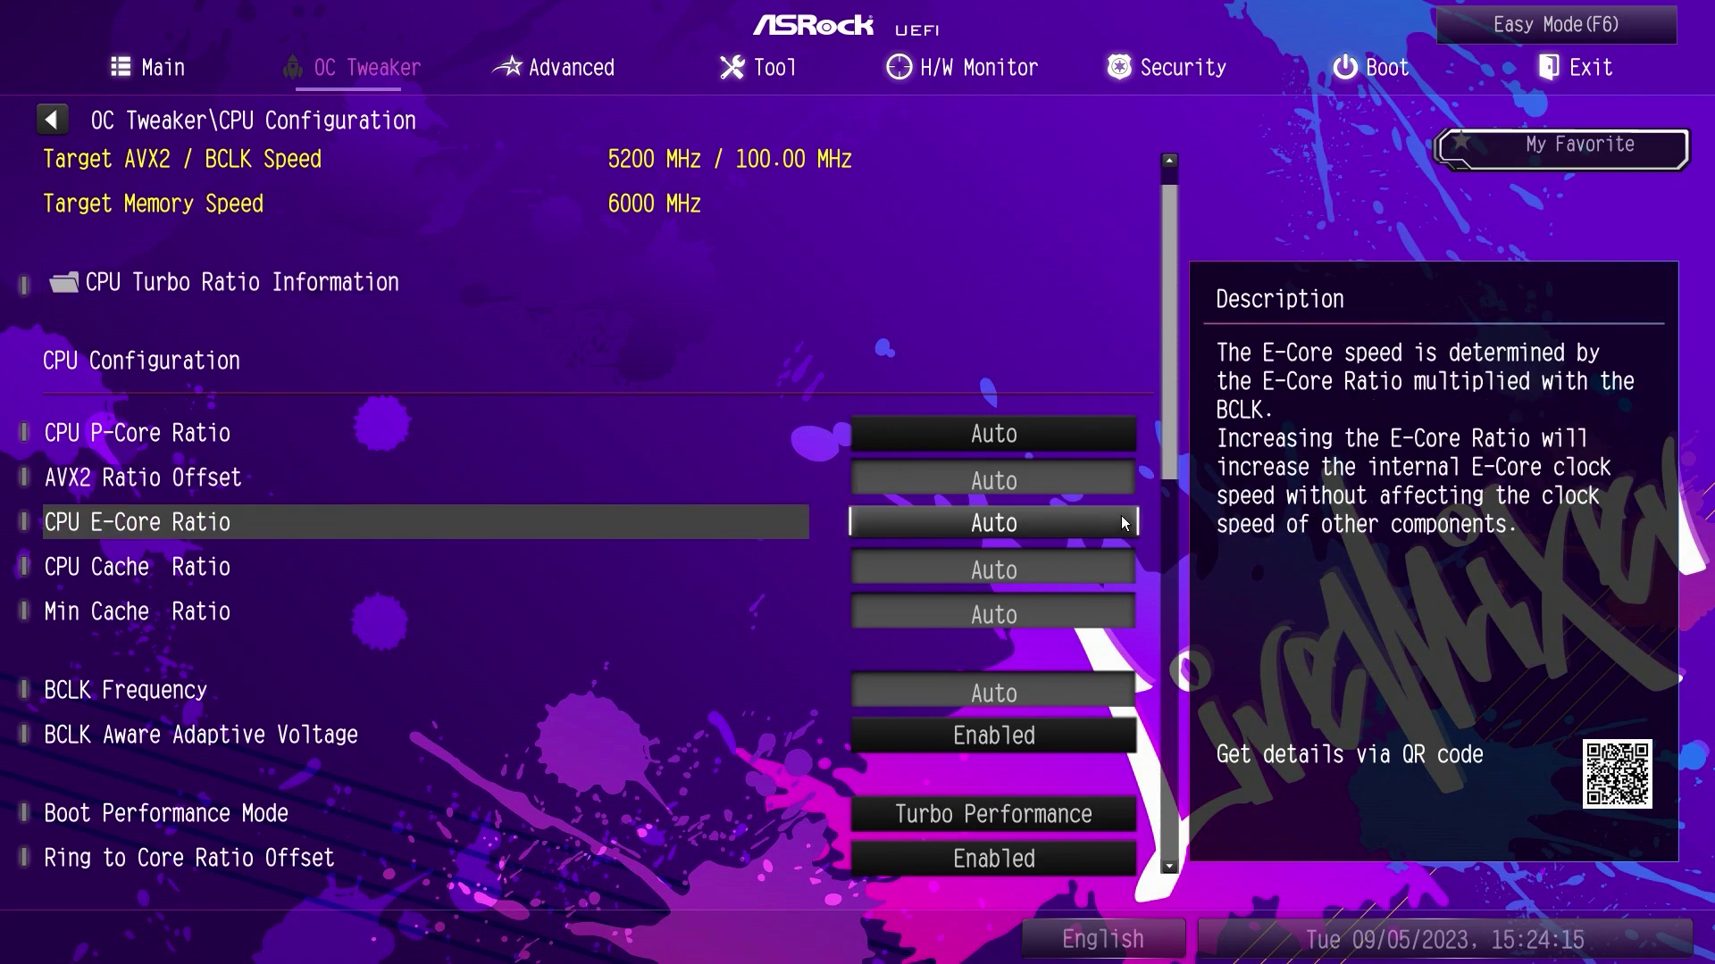
Try the All Core, Per Core and Specific Per Core modes for CPU P-Core Ratio, and return it to Auto
click(1116, 442)
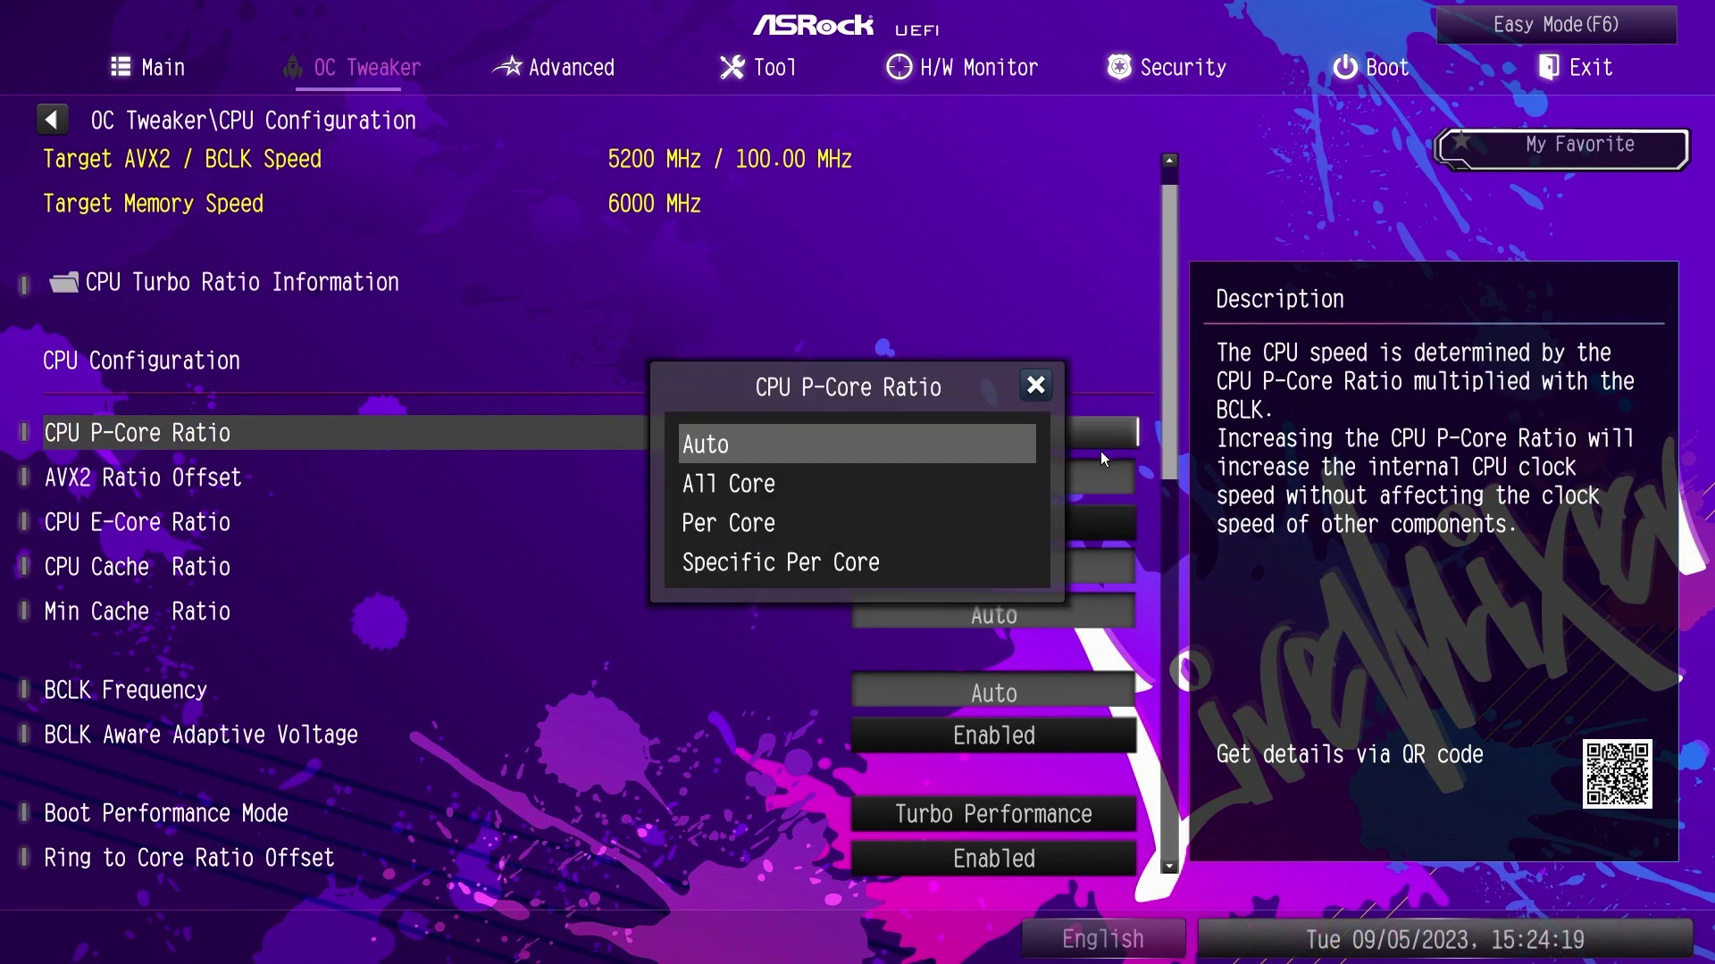
click(940, 484)
click(945, 446)
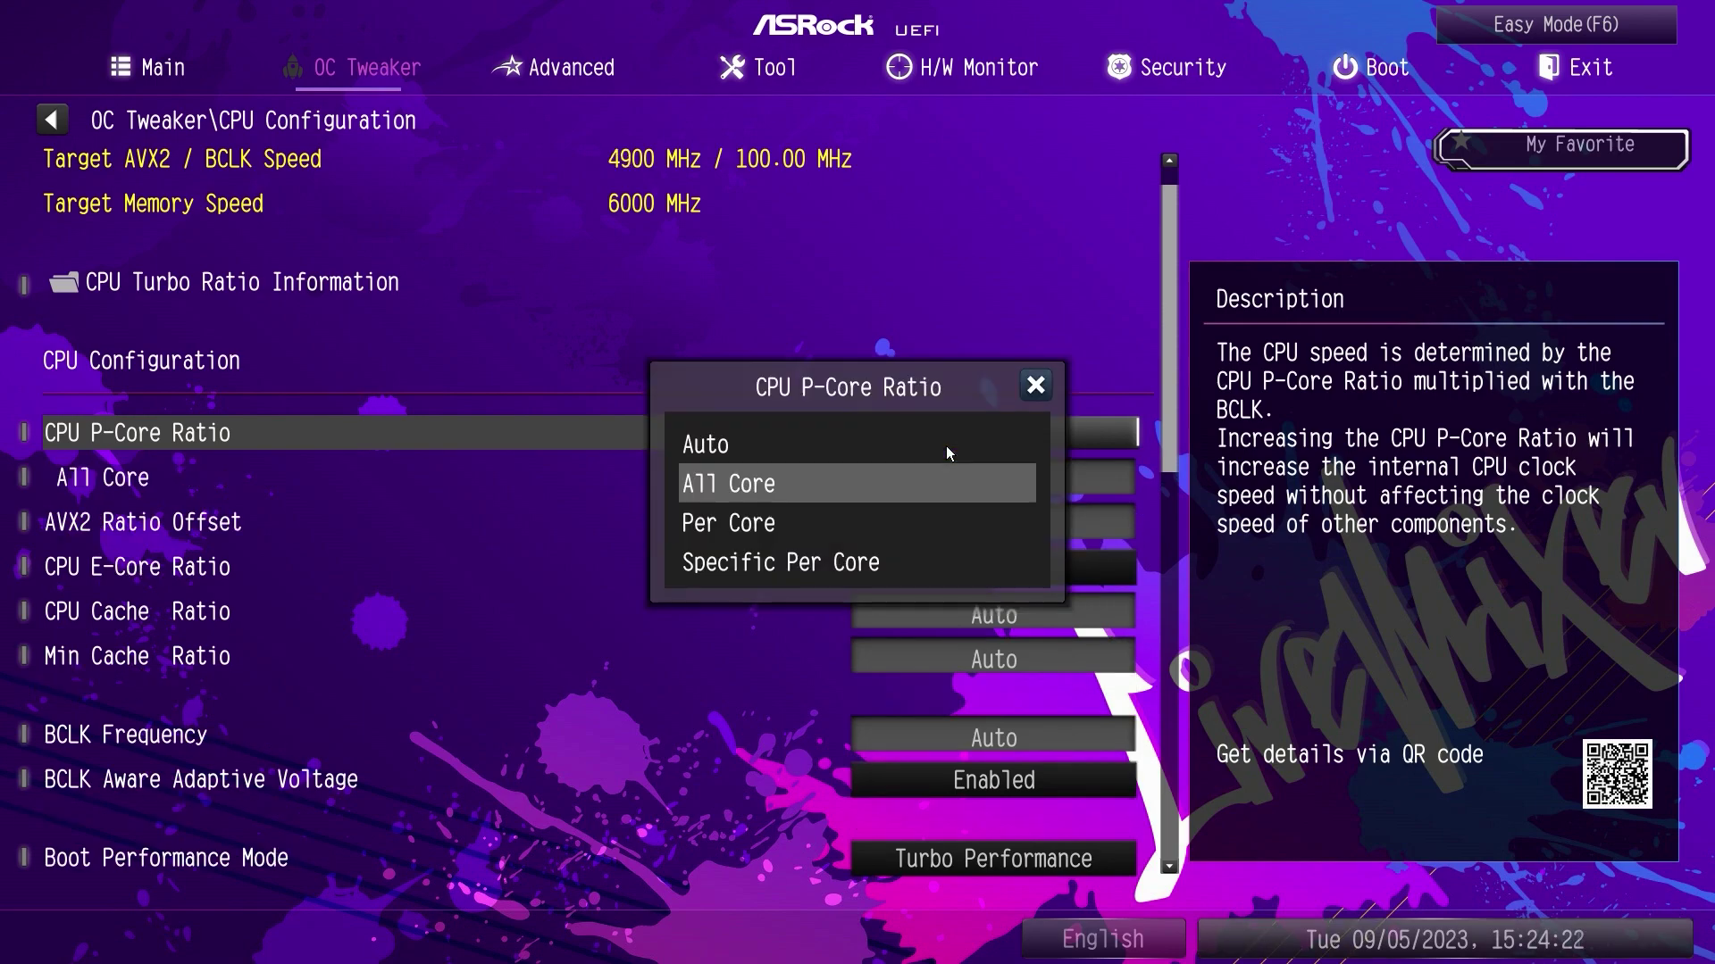
click(887, 515)
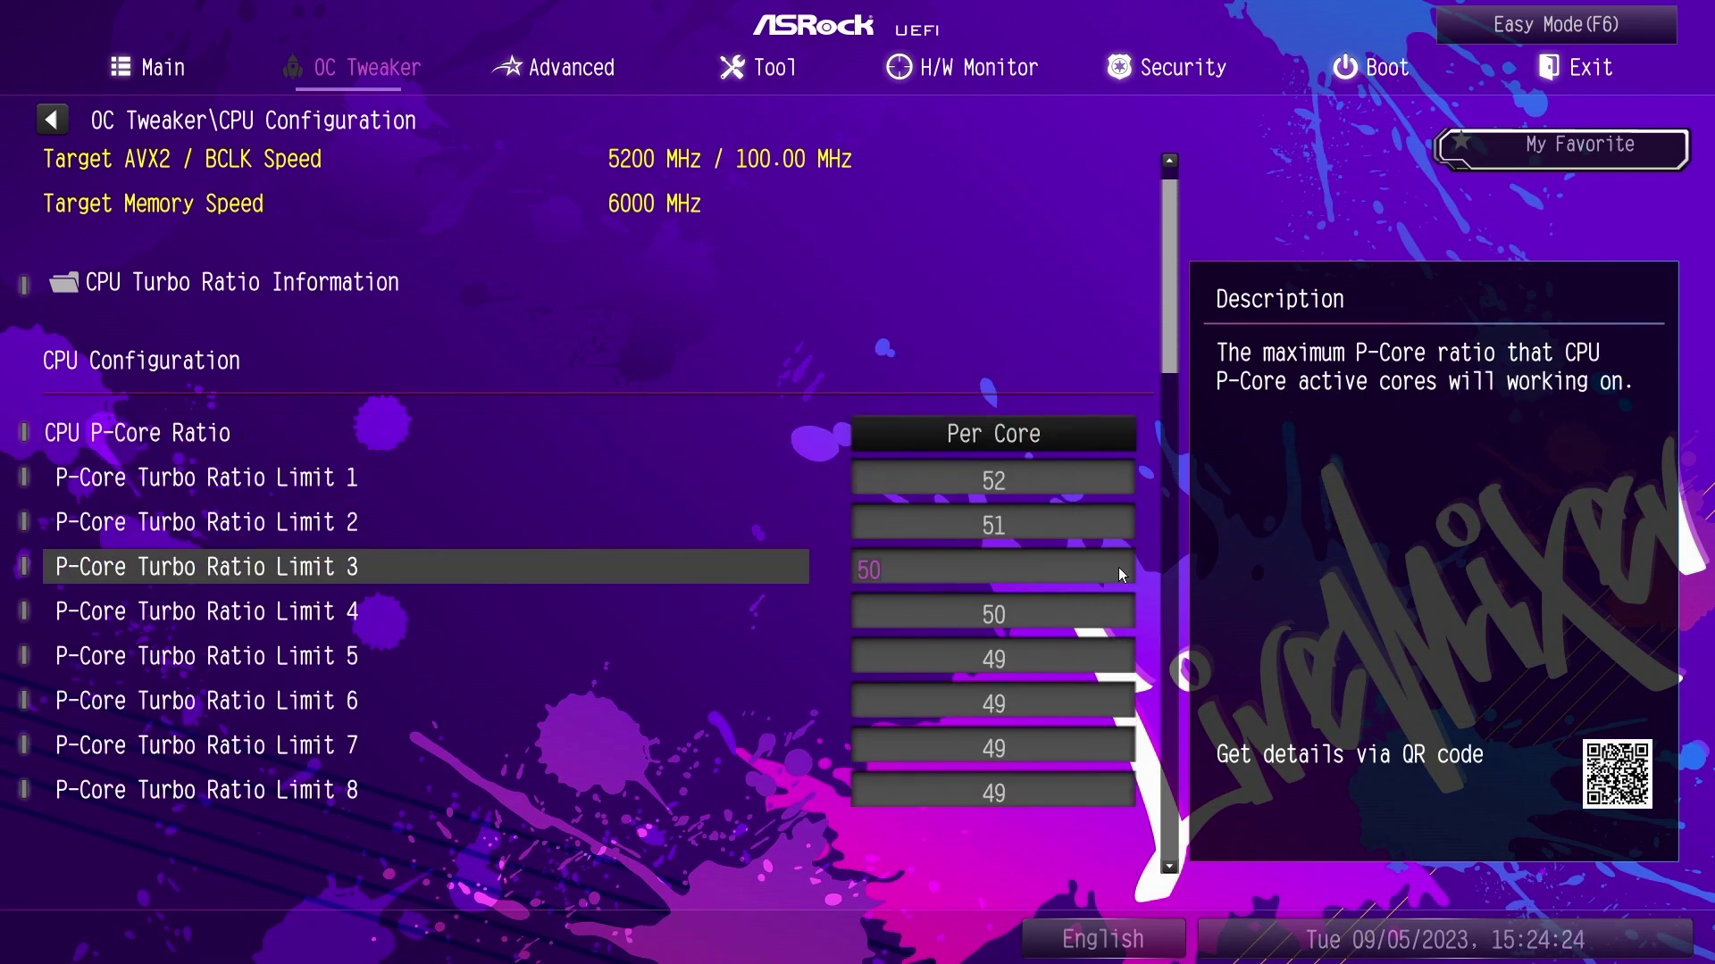
scroll(1116, 804, down, 1)
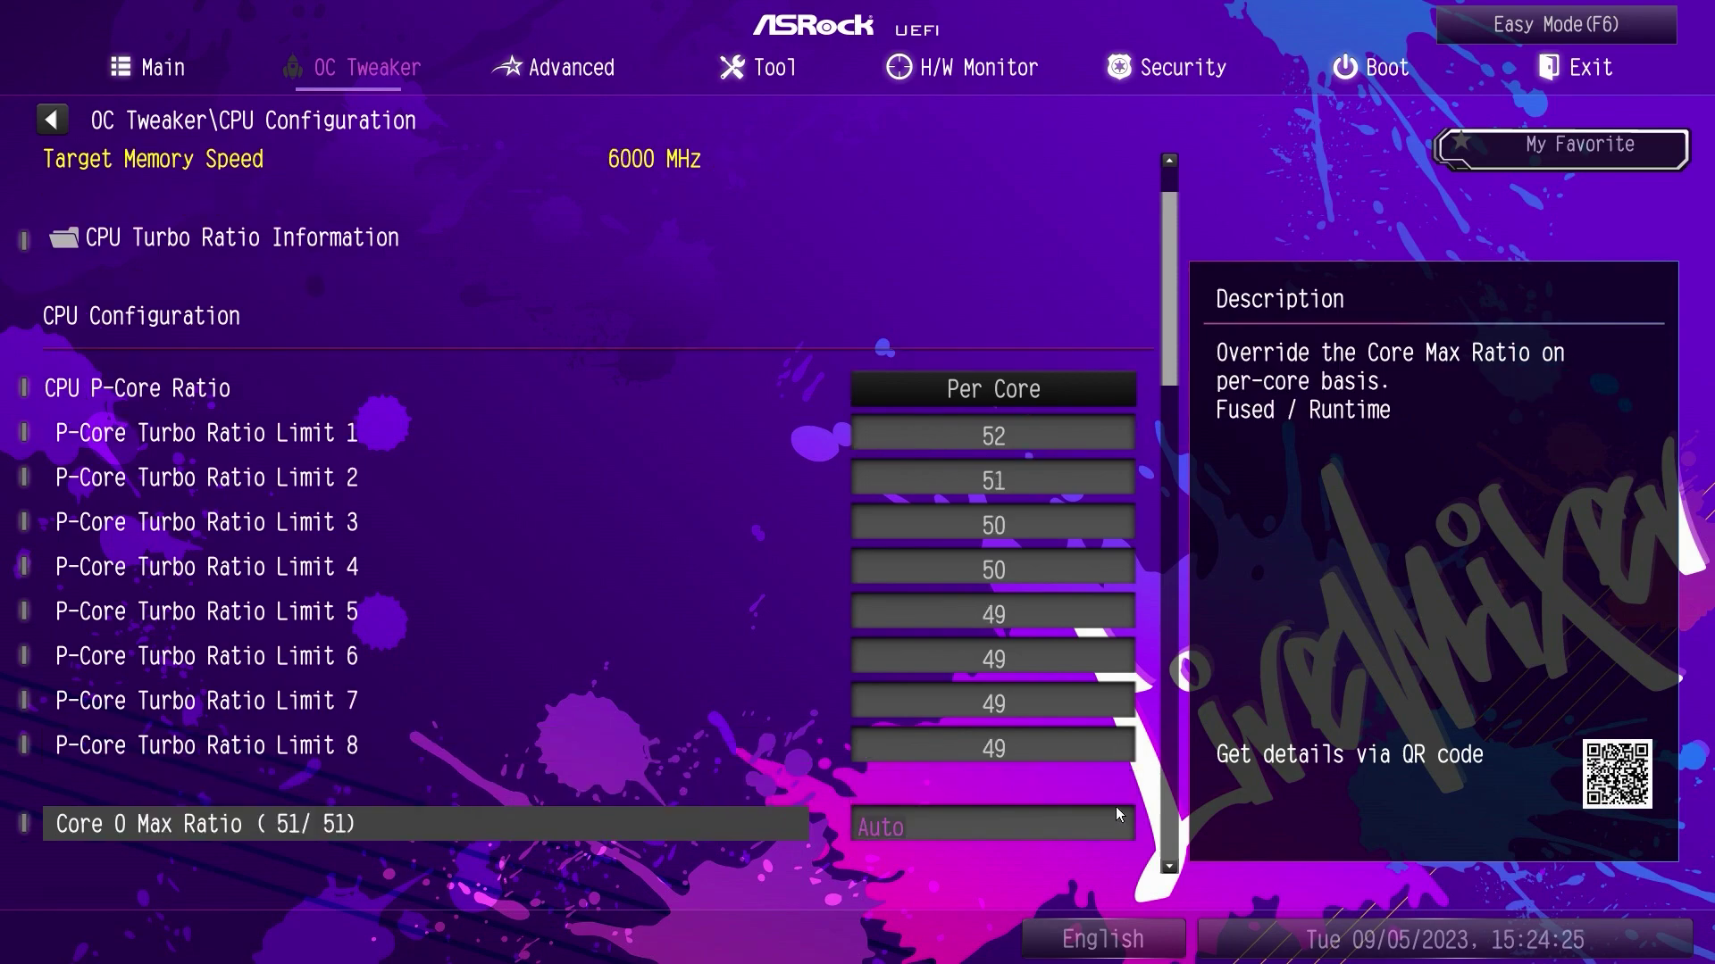
click(1002, 390)
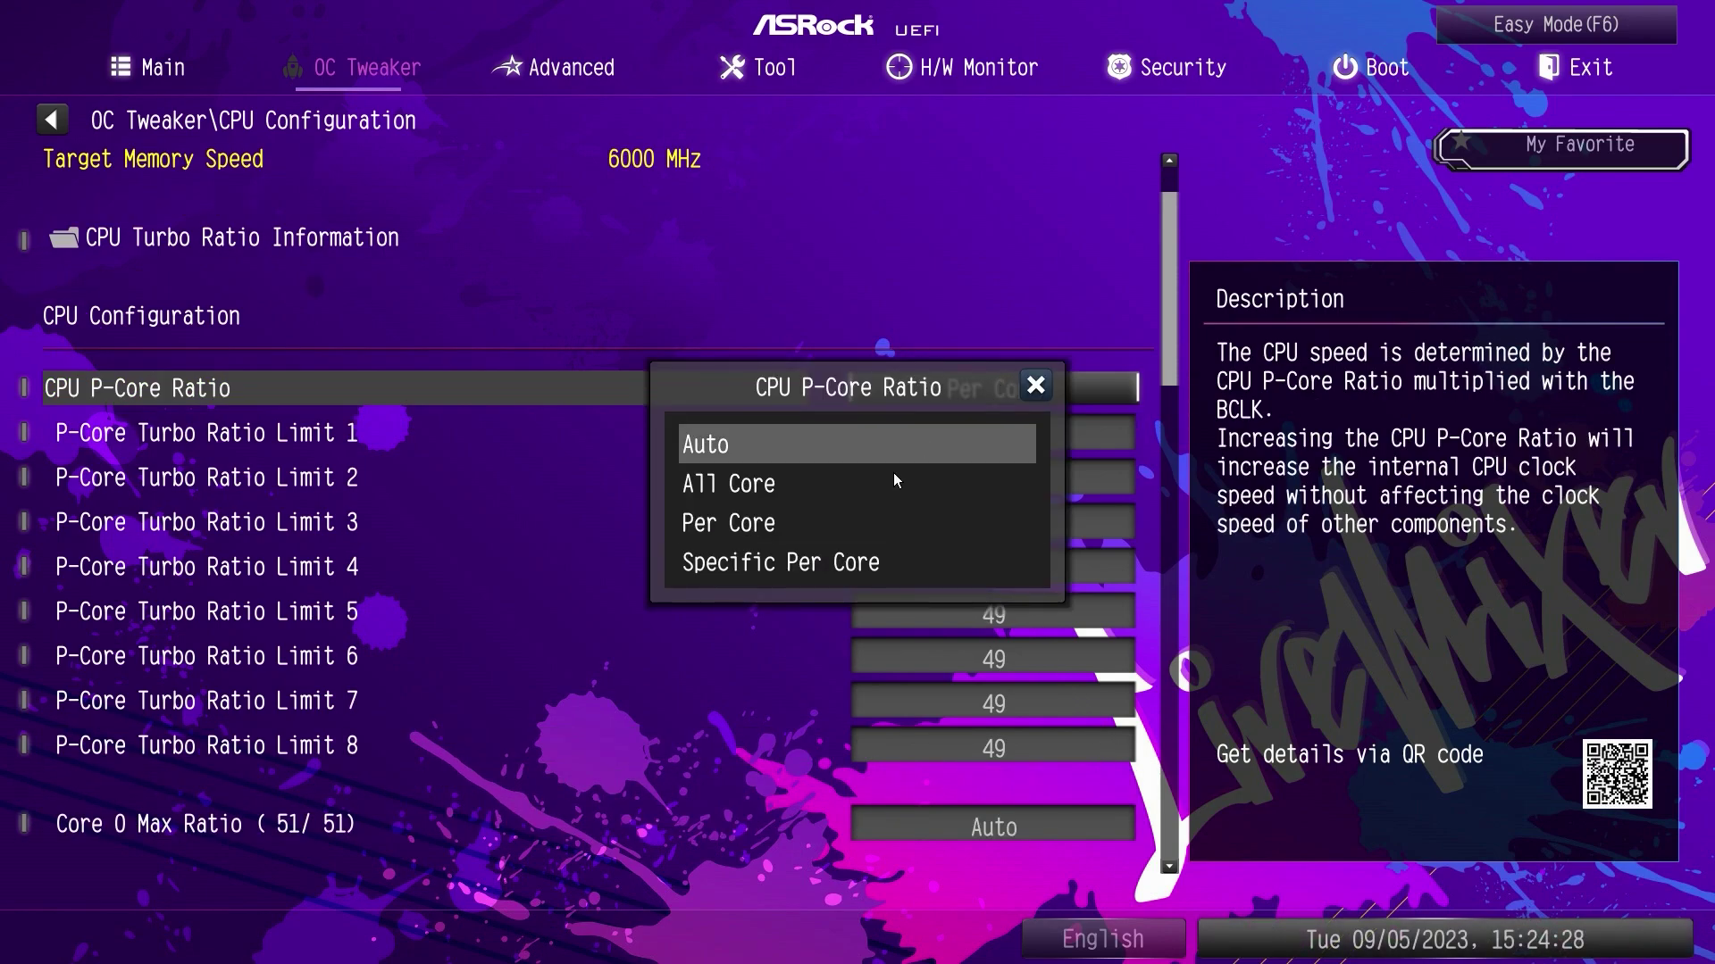
click(848, 554)
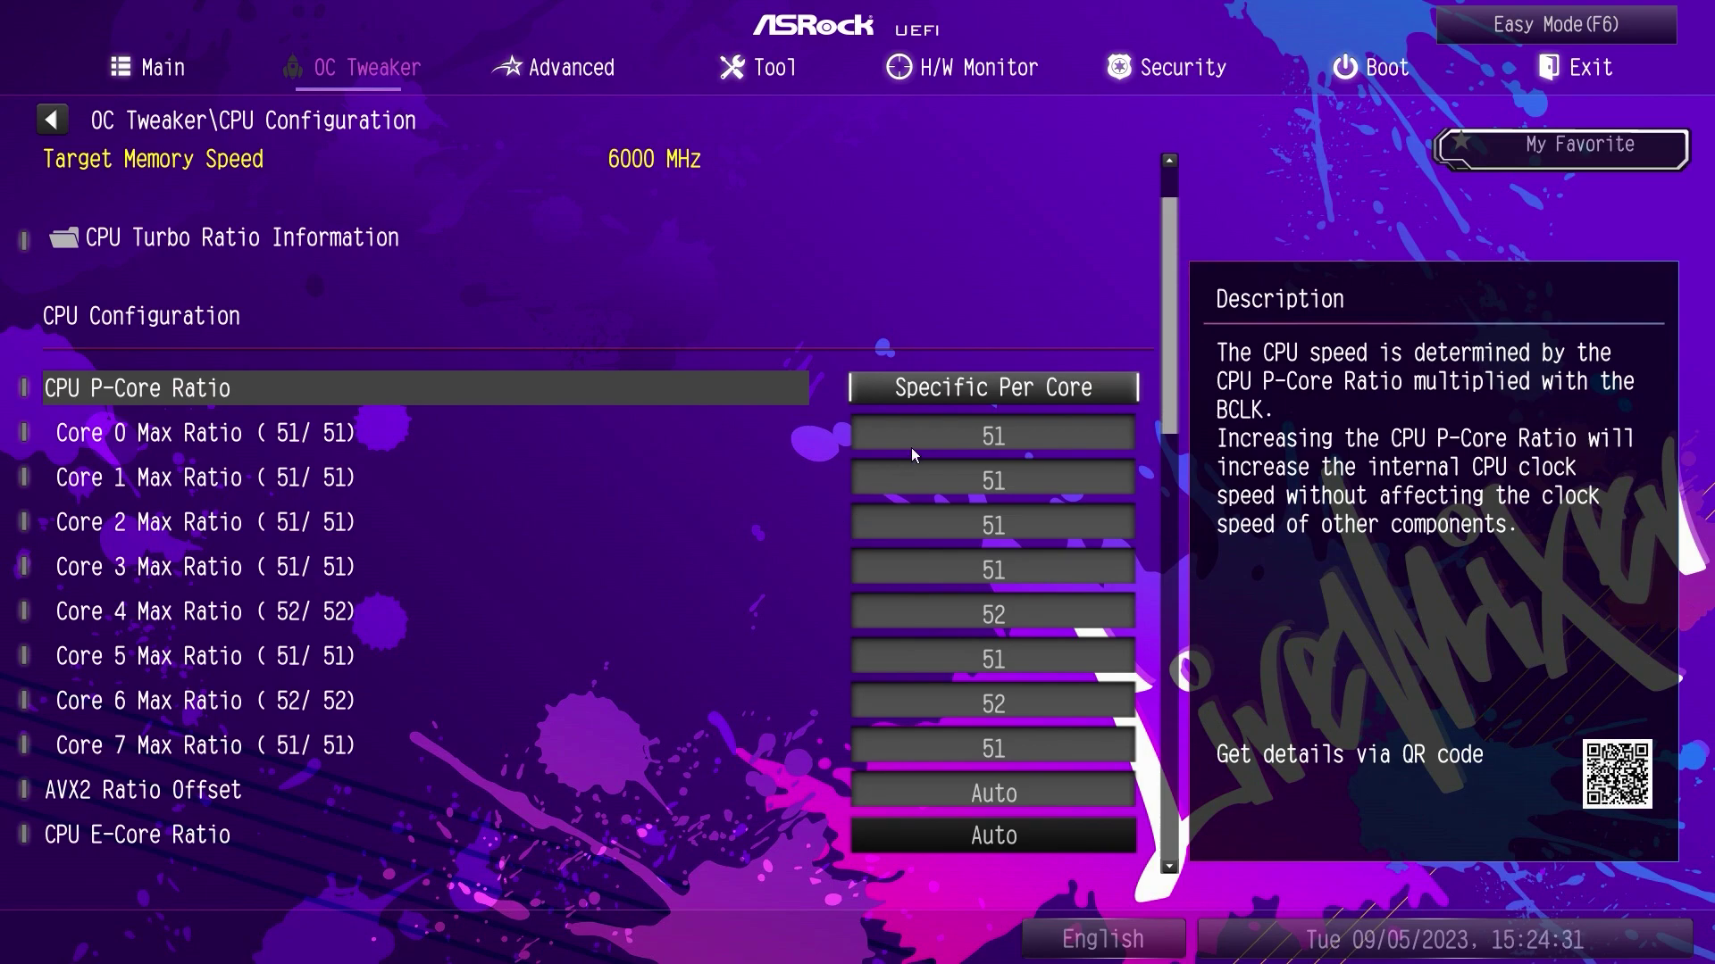
click(918, 399)
click(848, 443)
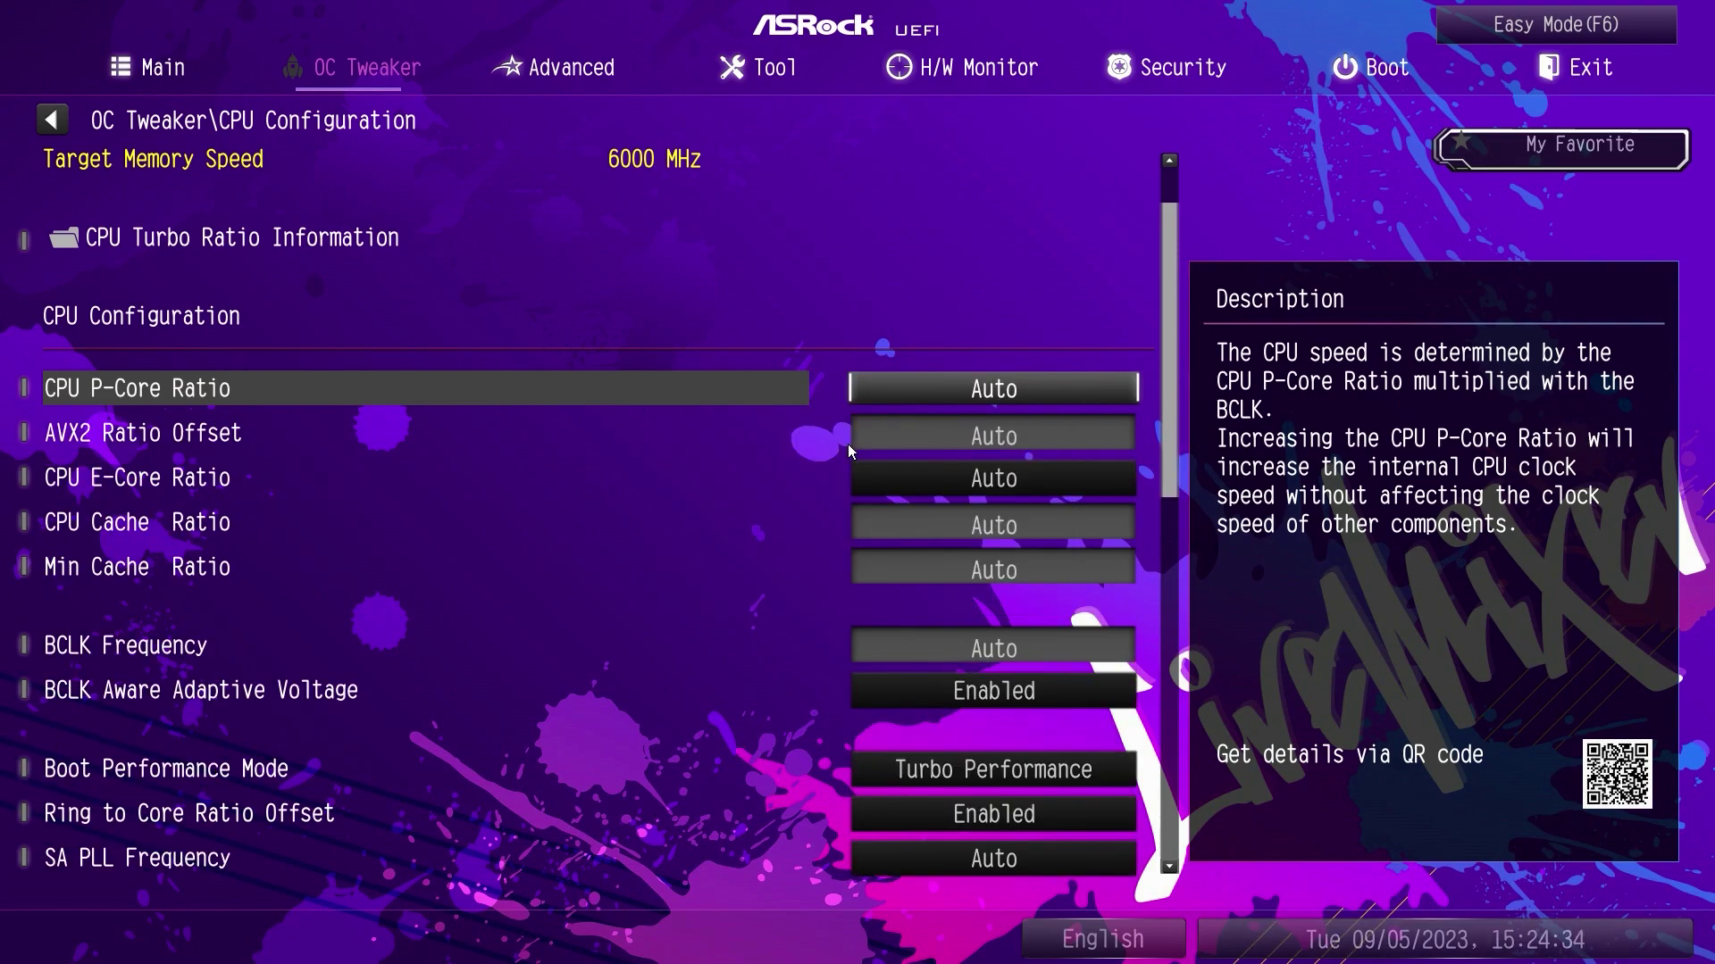
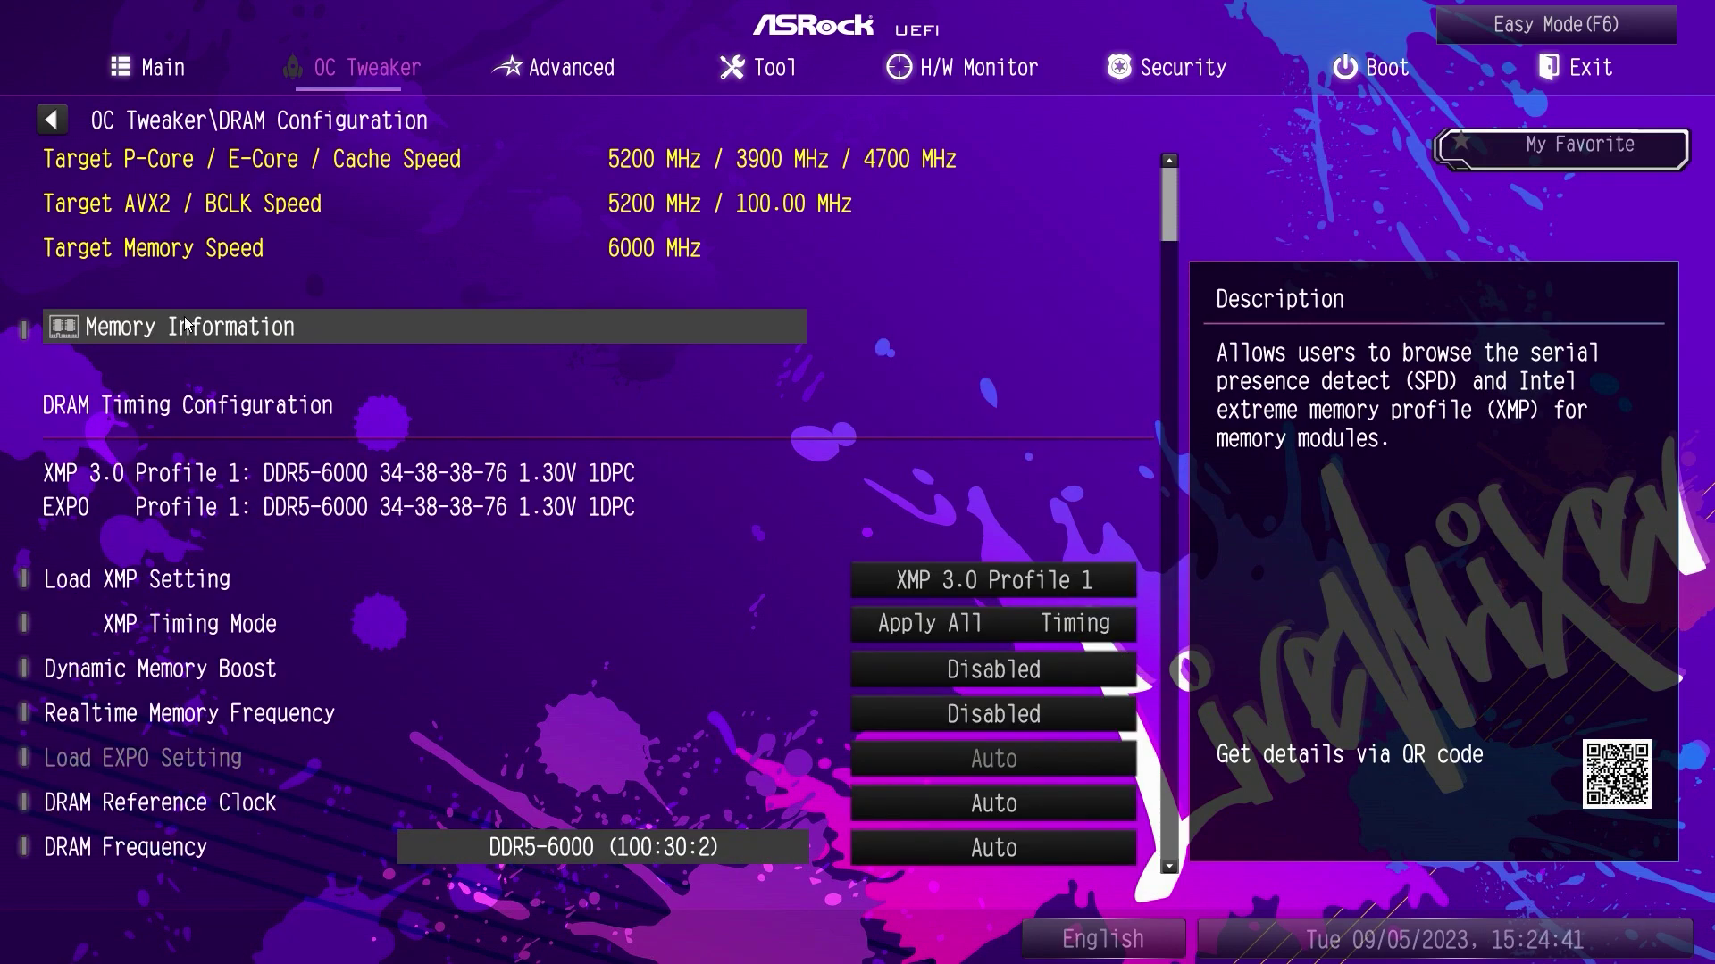
Check the Memory Information page in DRAM Configuration and the available Load XMP Setting options without changing the profile
click(187, 325)
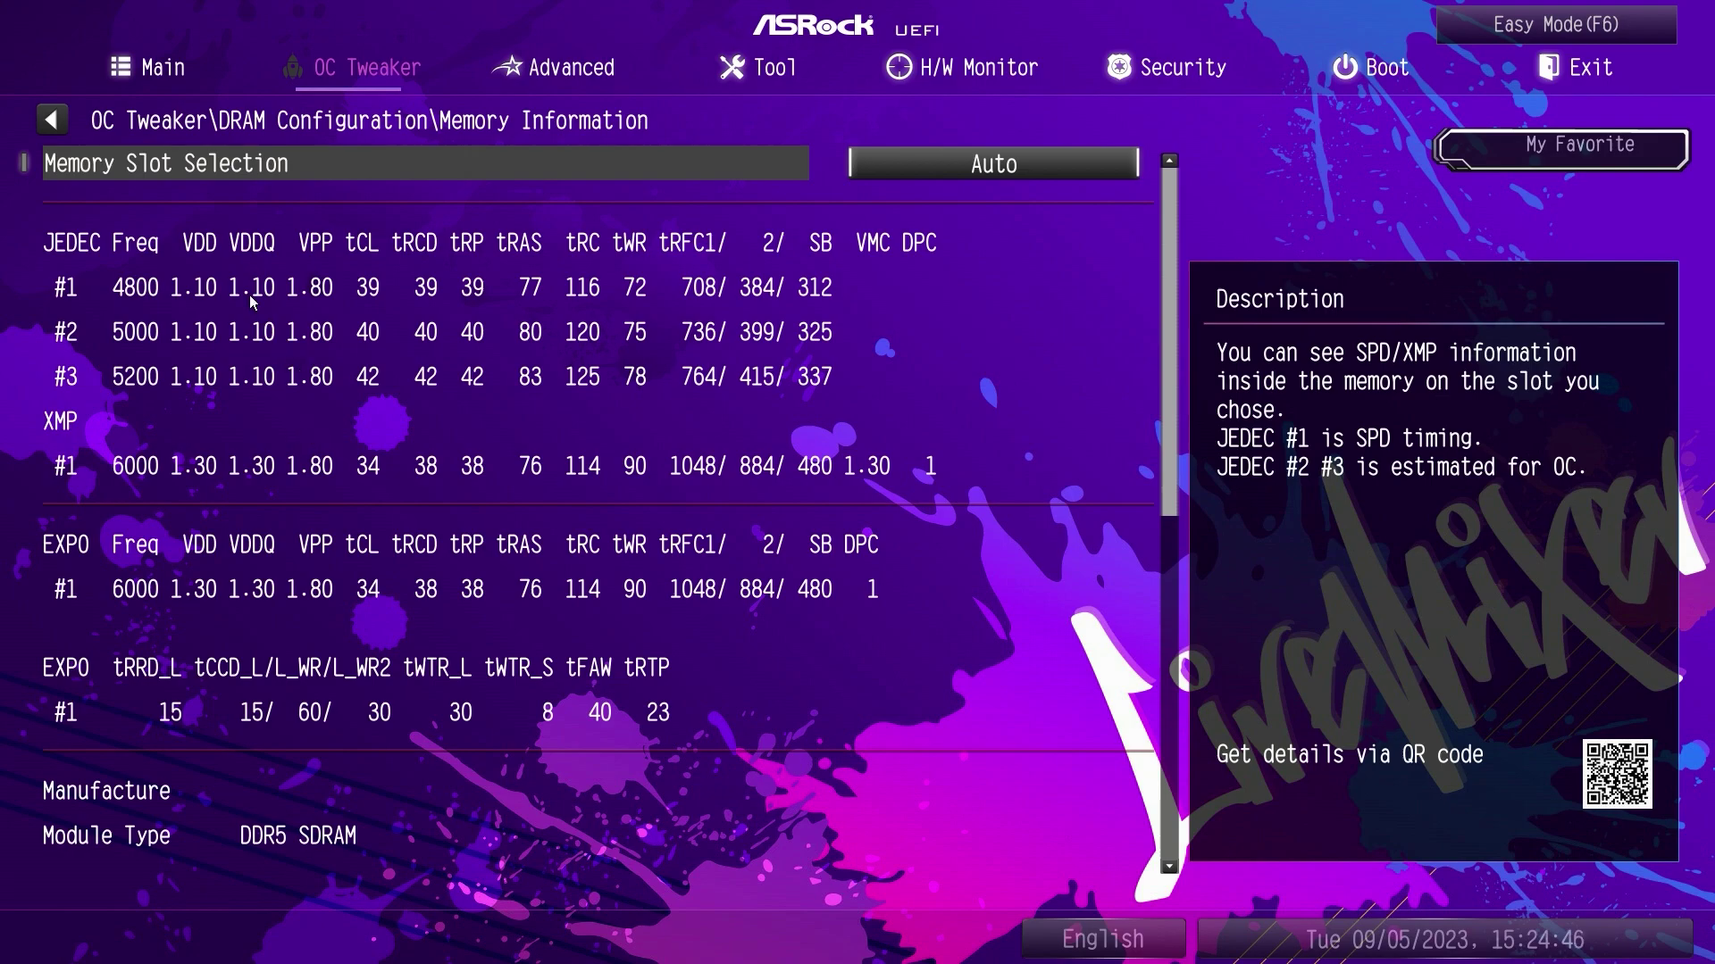
key(Escape)
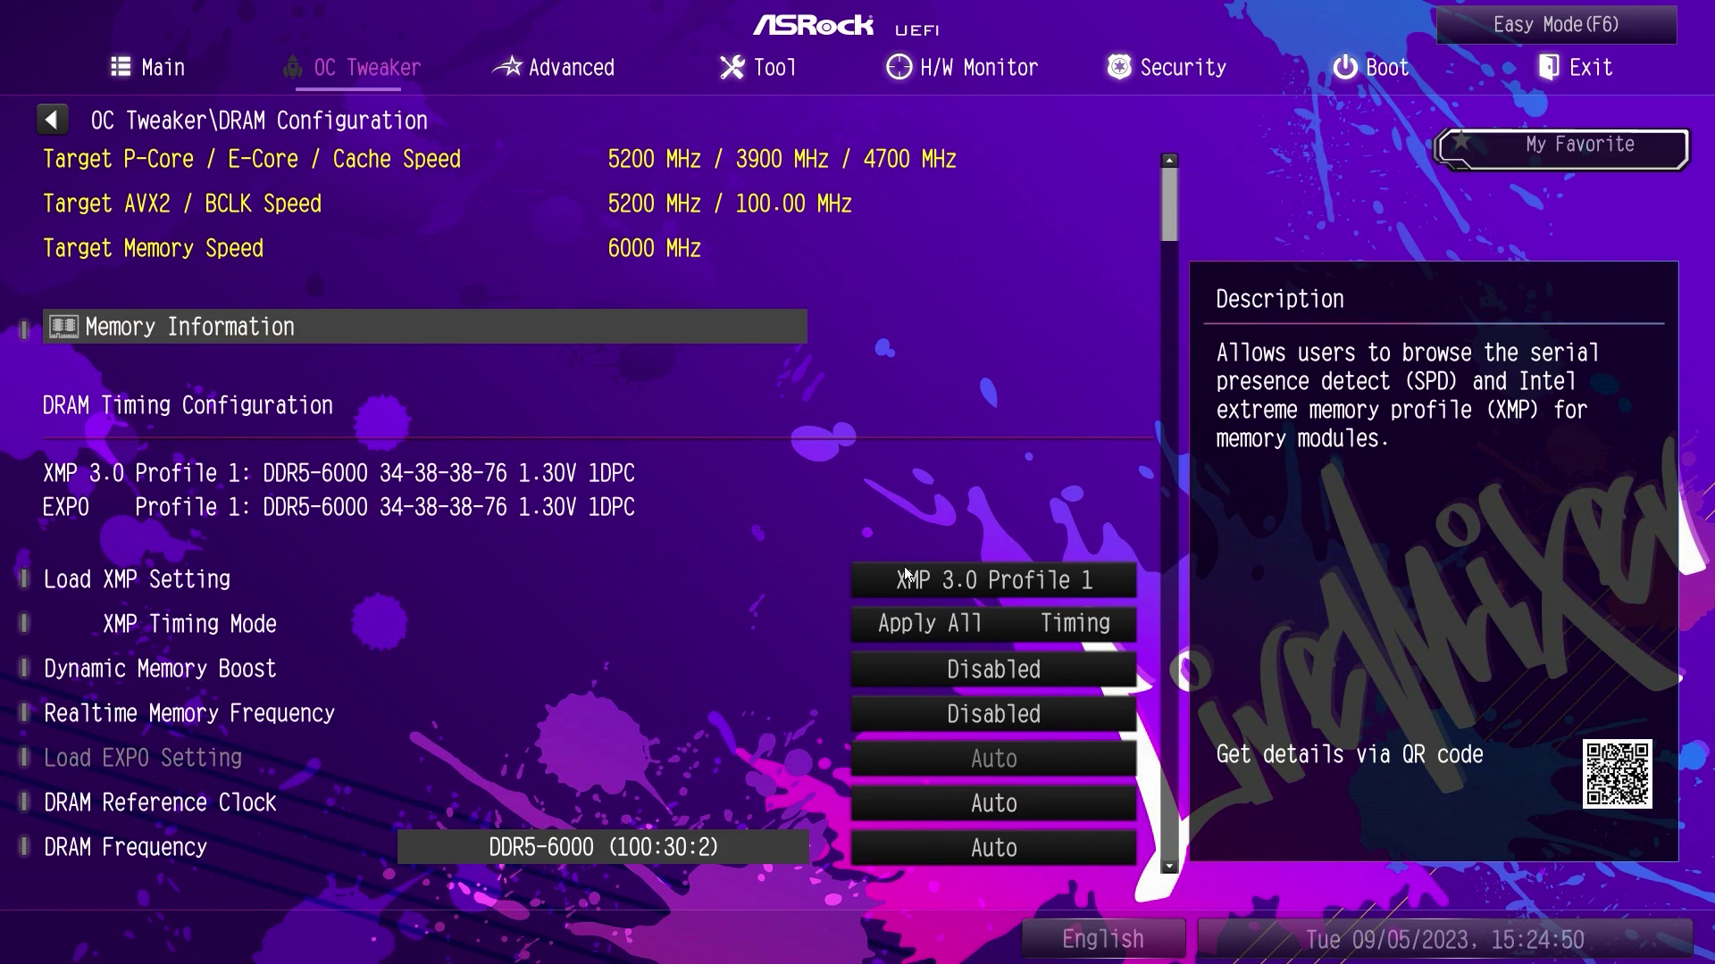
click(951, 583)
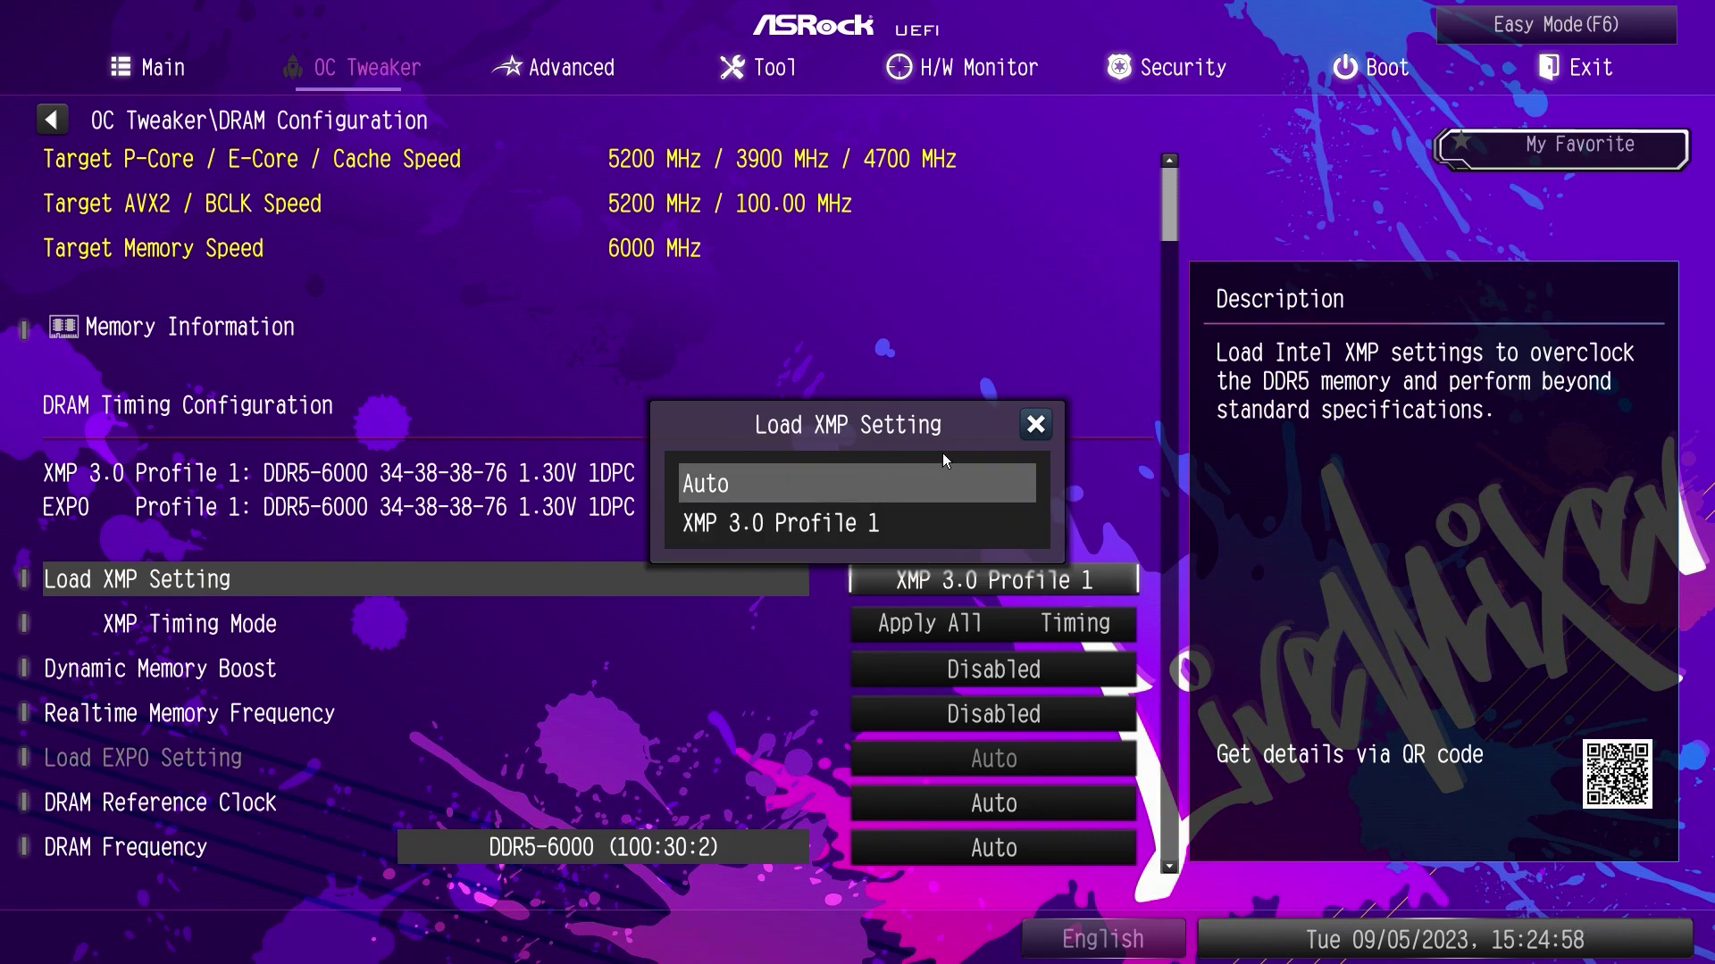
click(1034, 426)
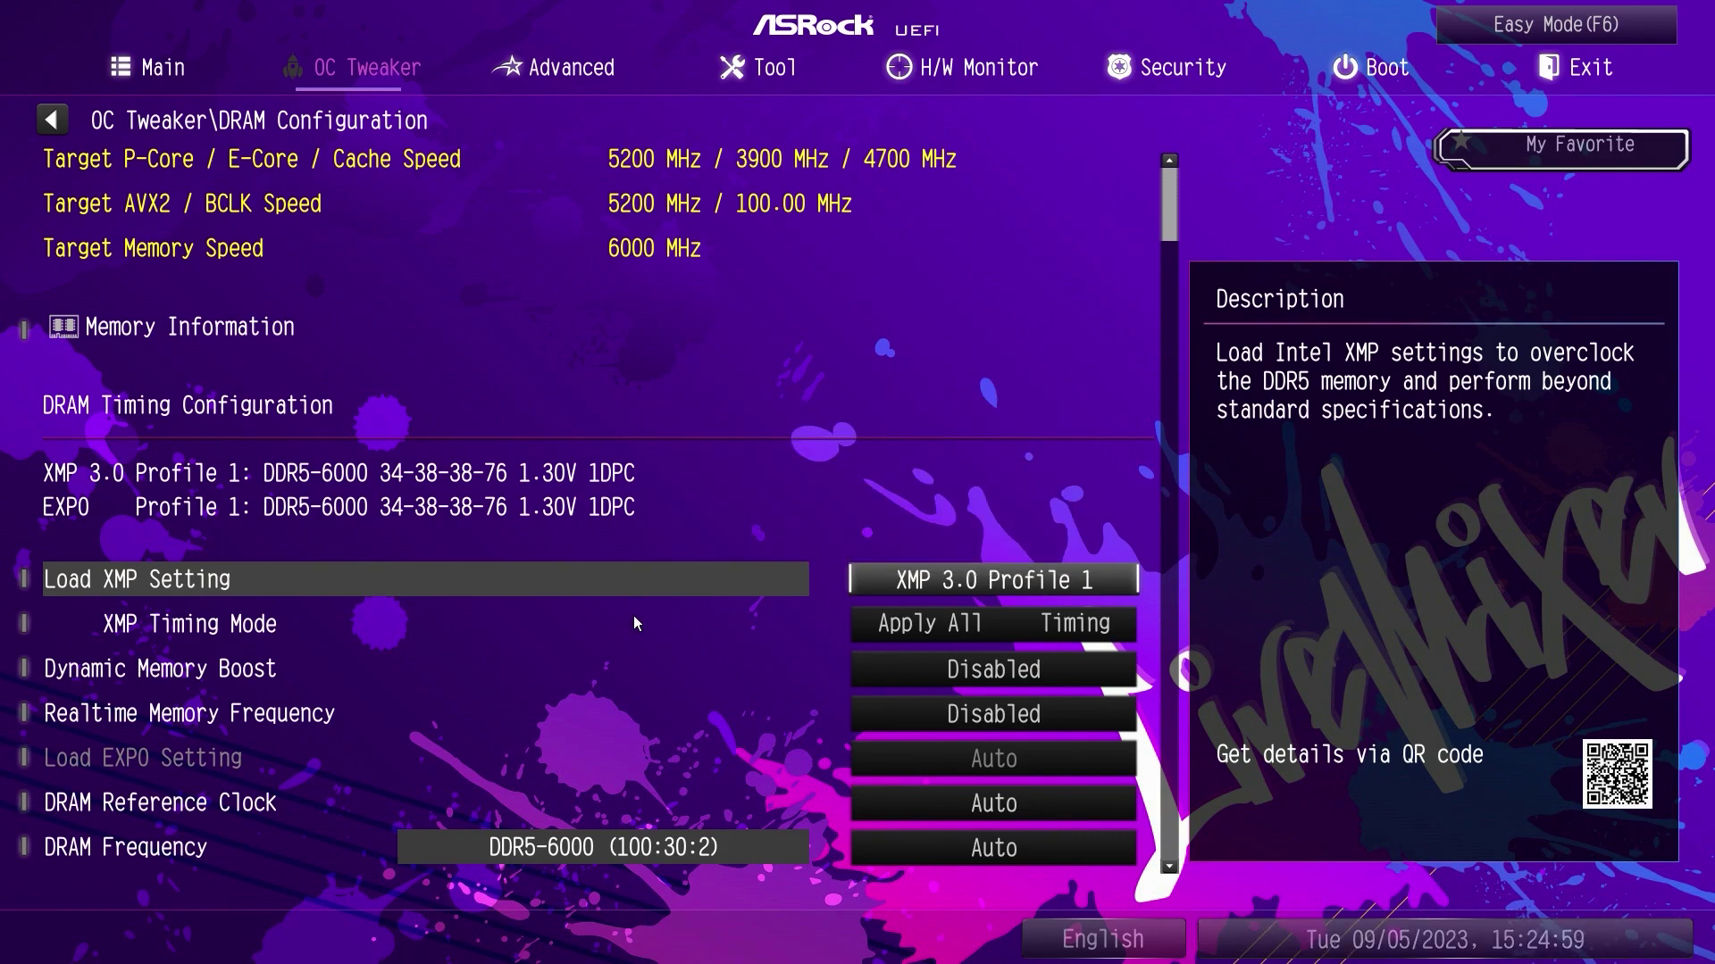
Examine the DRAM frequency settings and the primary and secondary memory timings in DRAM Configuration
scroll(1119, 848, down, 5)
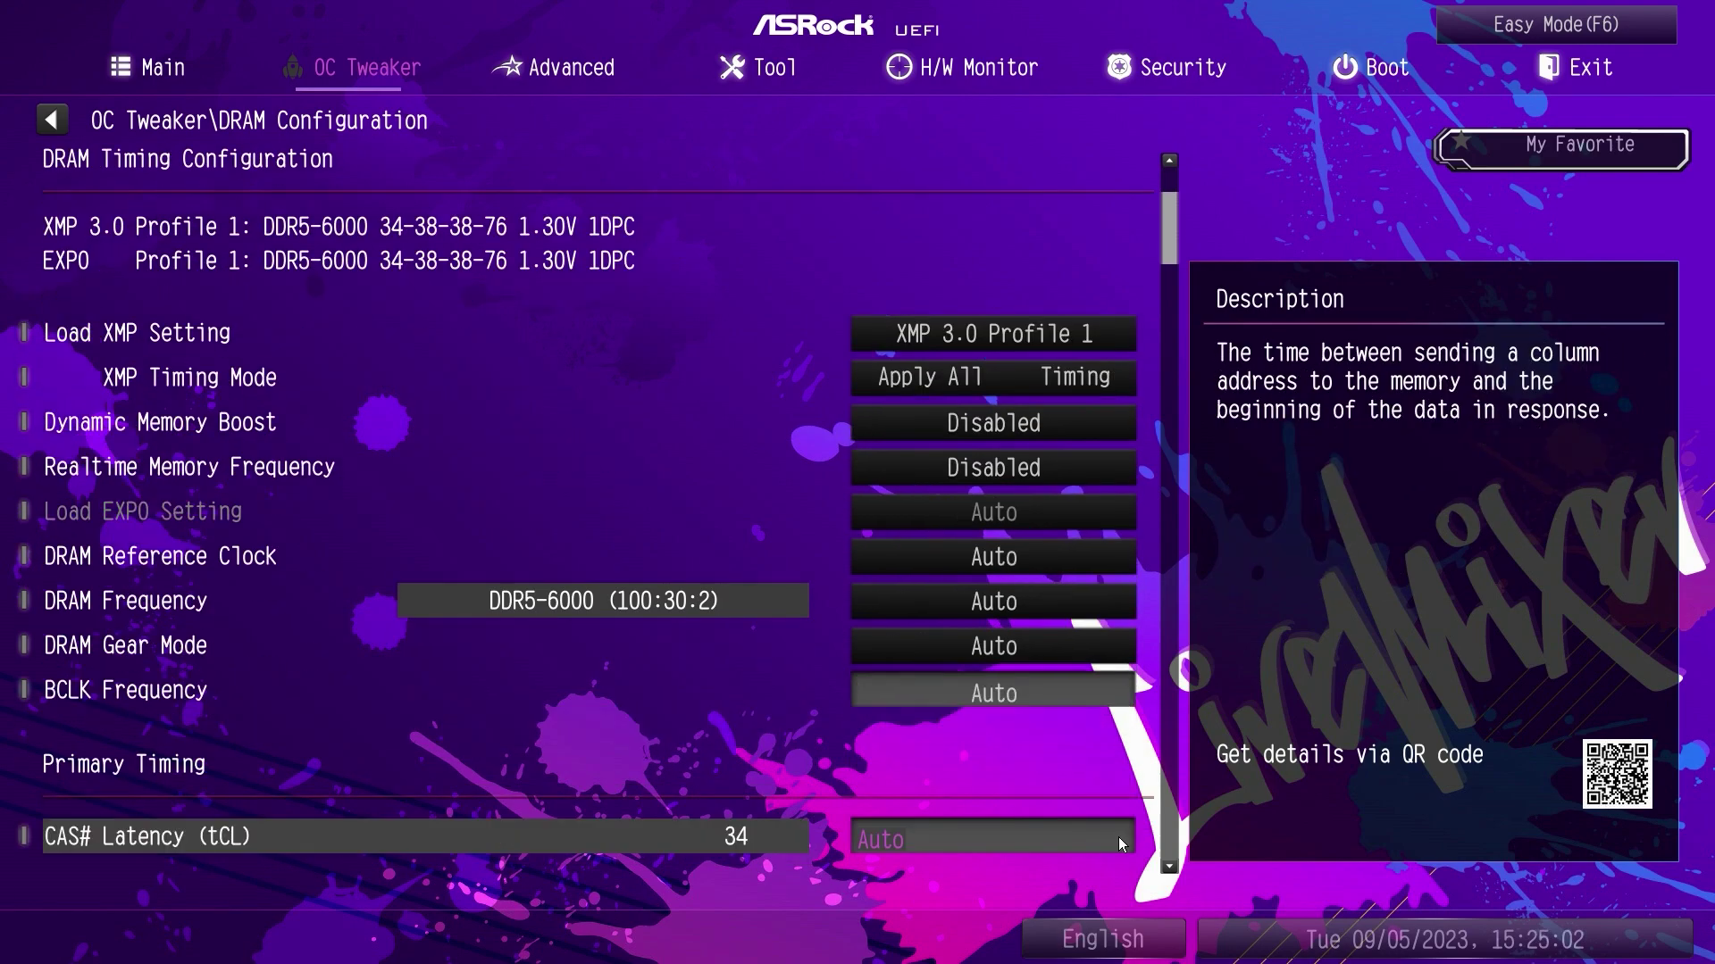
scroll(1119, 845, down, 7)
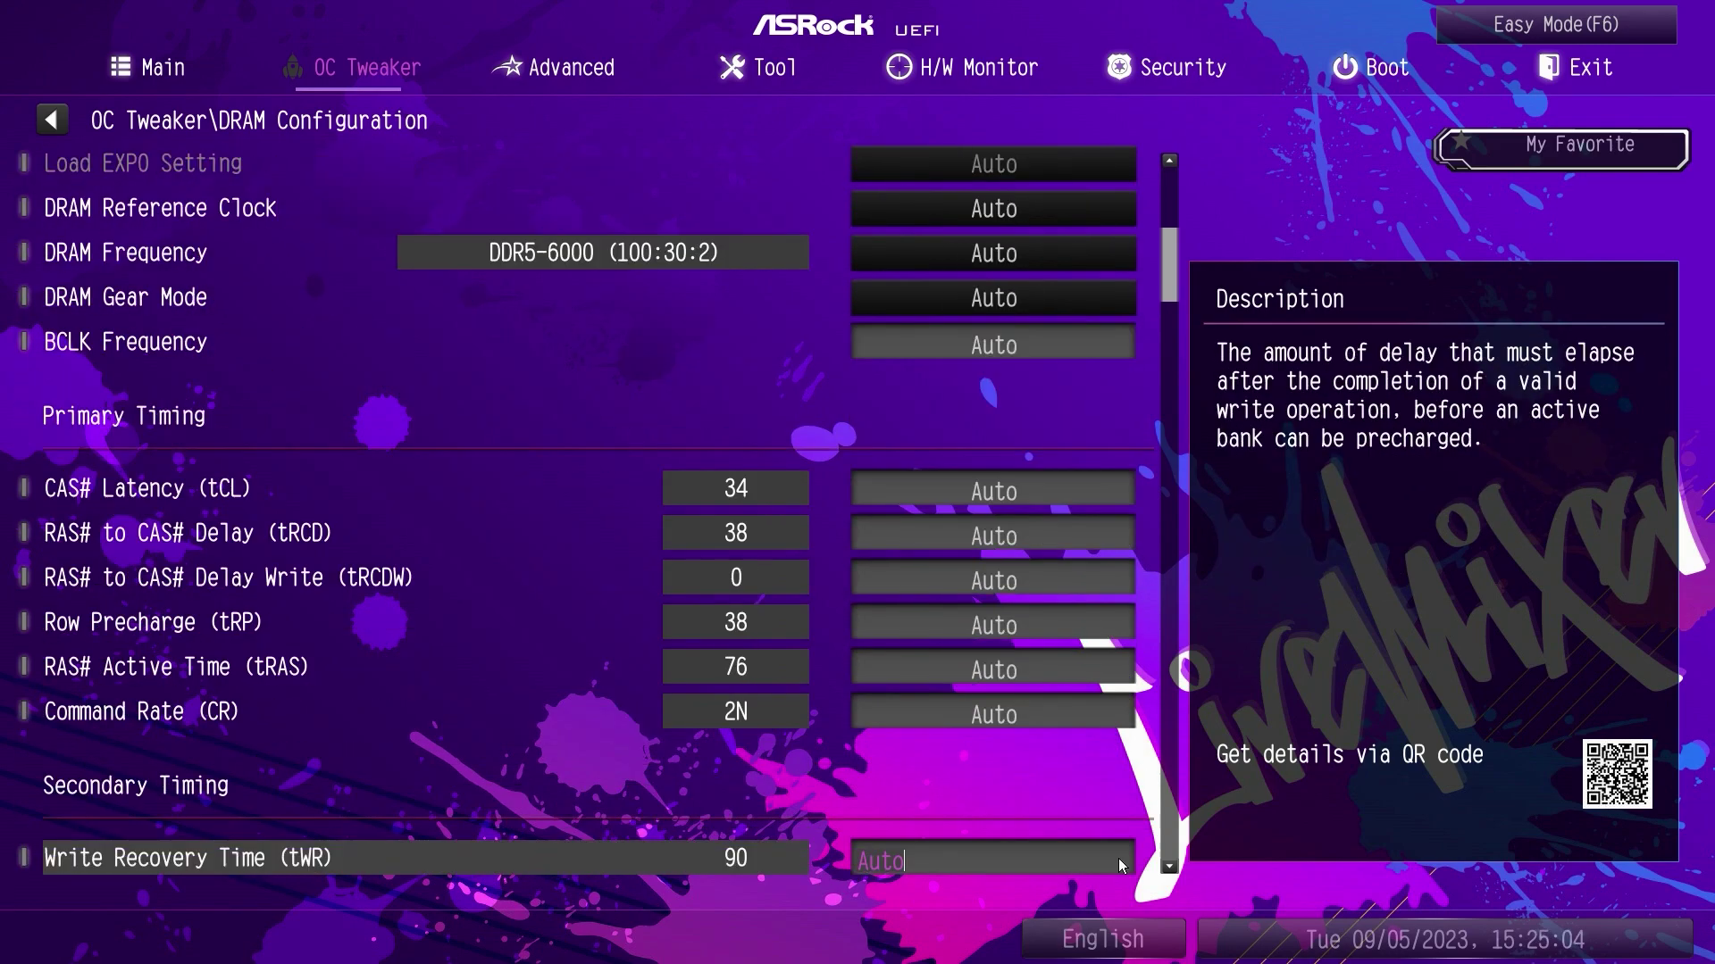
scroll(1118, 859, down, 5)
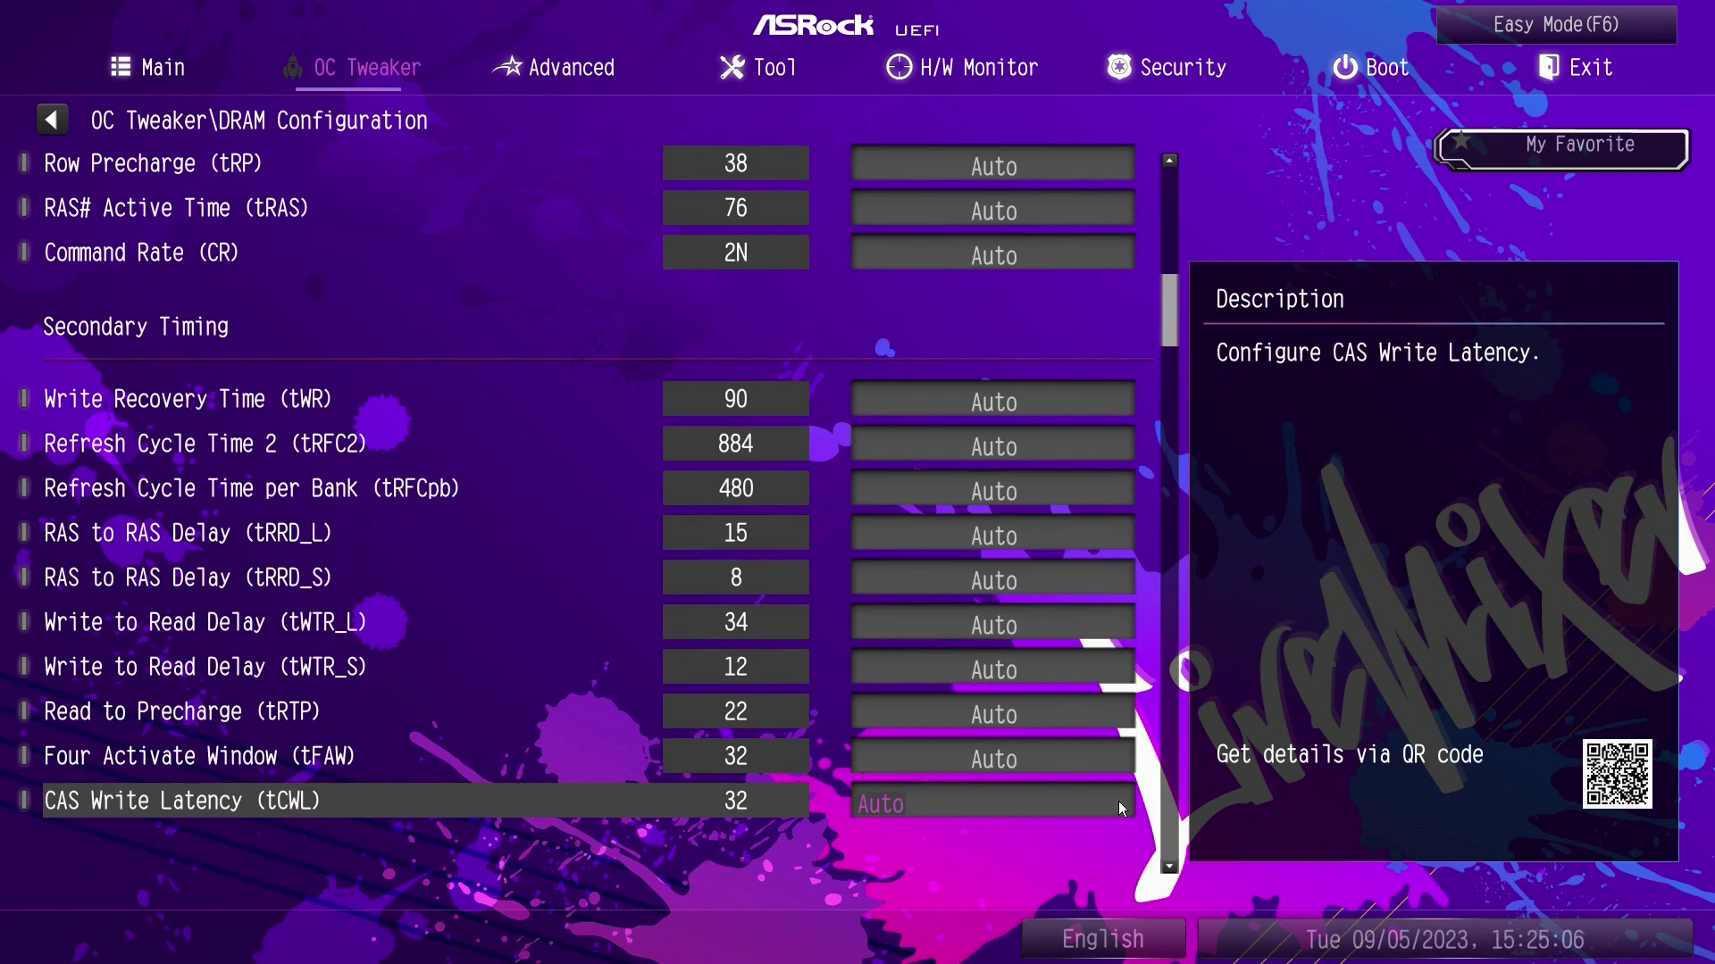
scroll(1118, 801, down, 2)
scroll(1118, 860, up, 8)
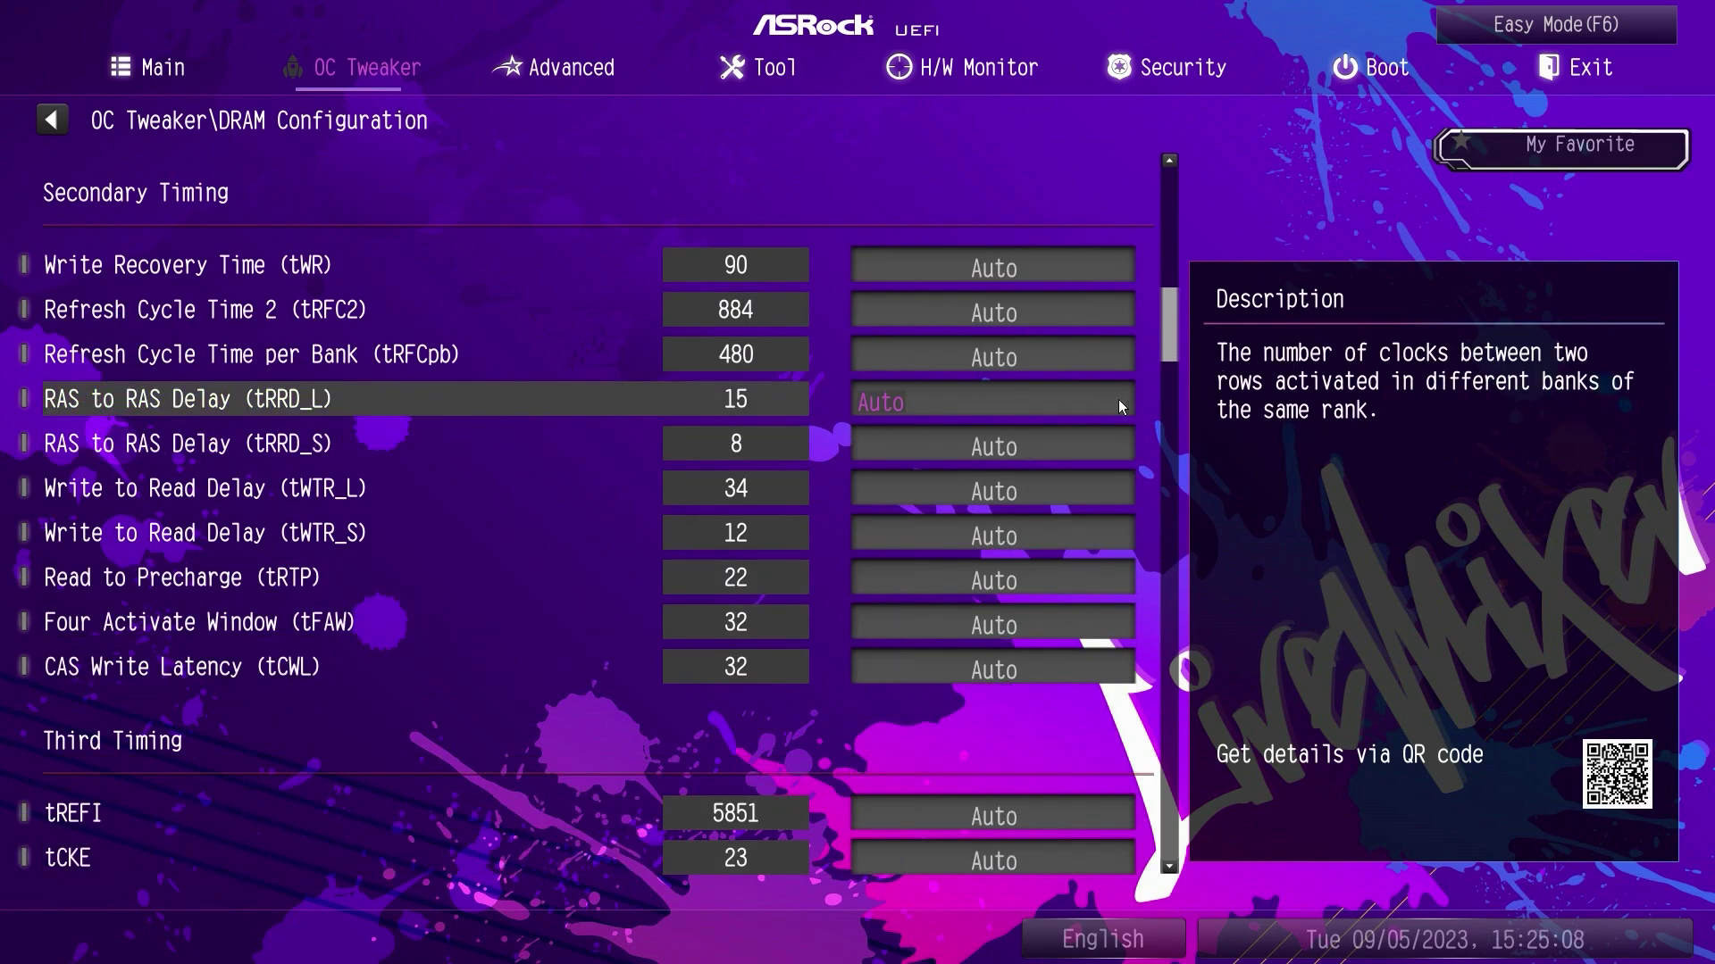
scroll(1118, 407, up, 9)
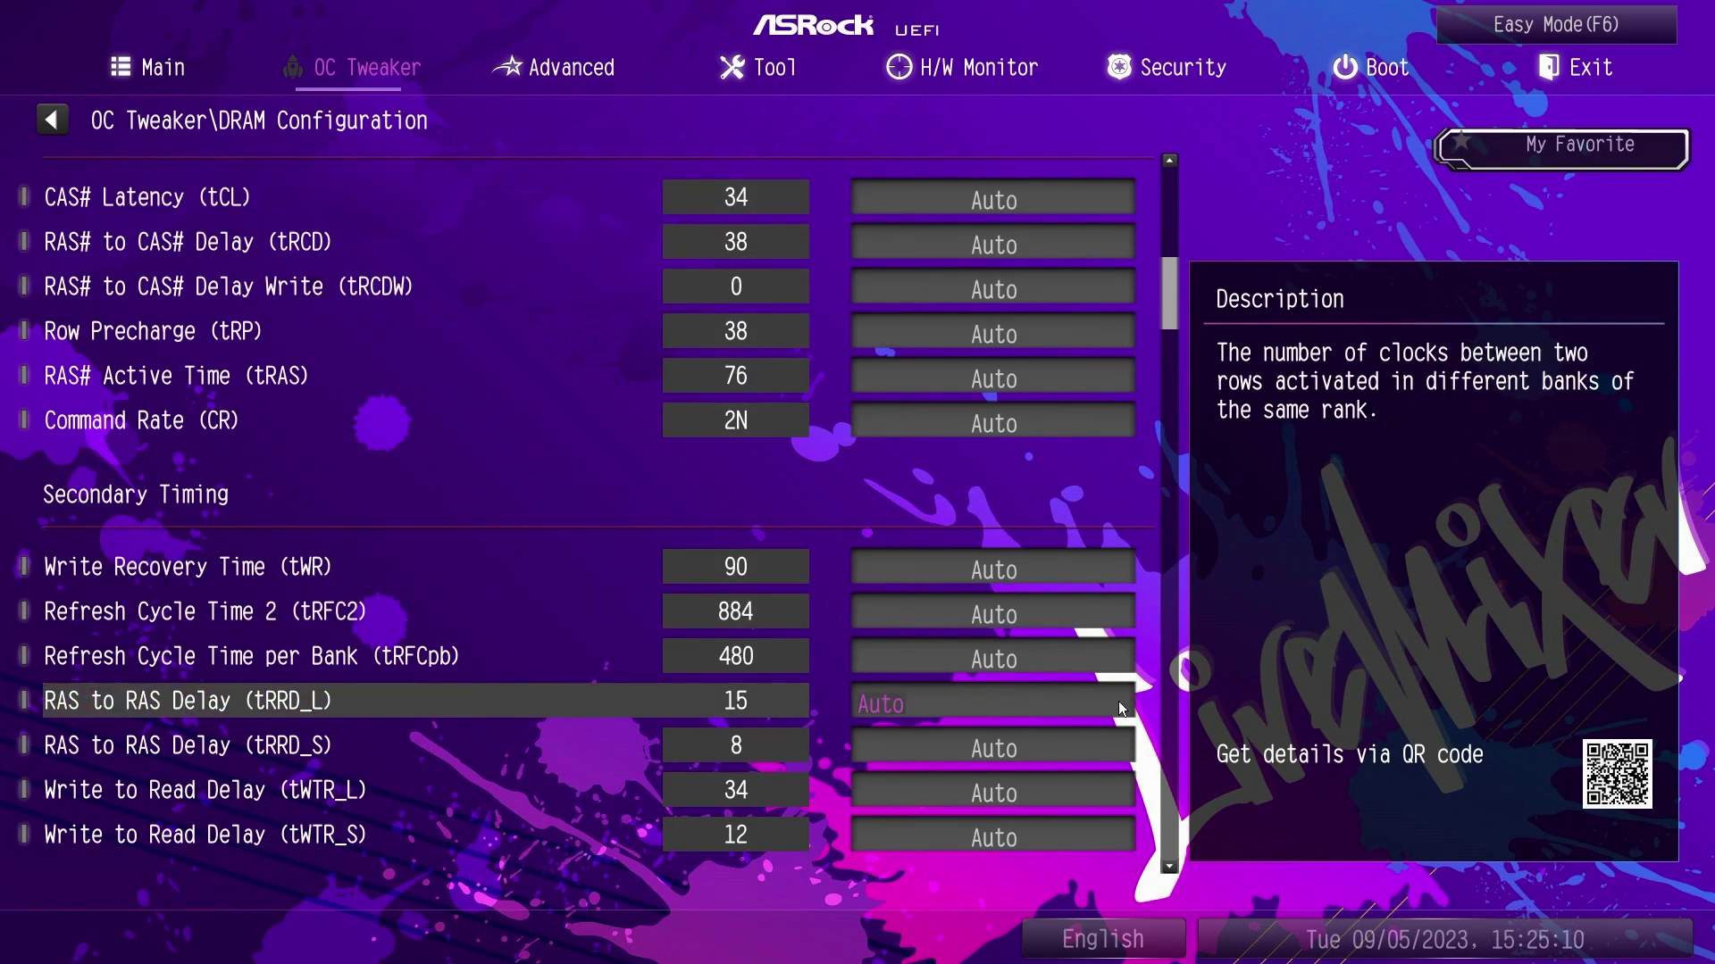
Review the third, turn around and round trip timings, ODT settings and Advanced Setting options, and return to OC Tweaker
scroll(1118, 845, down, 10)
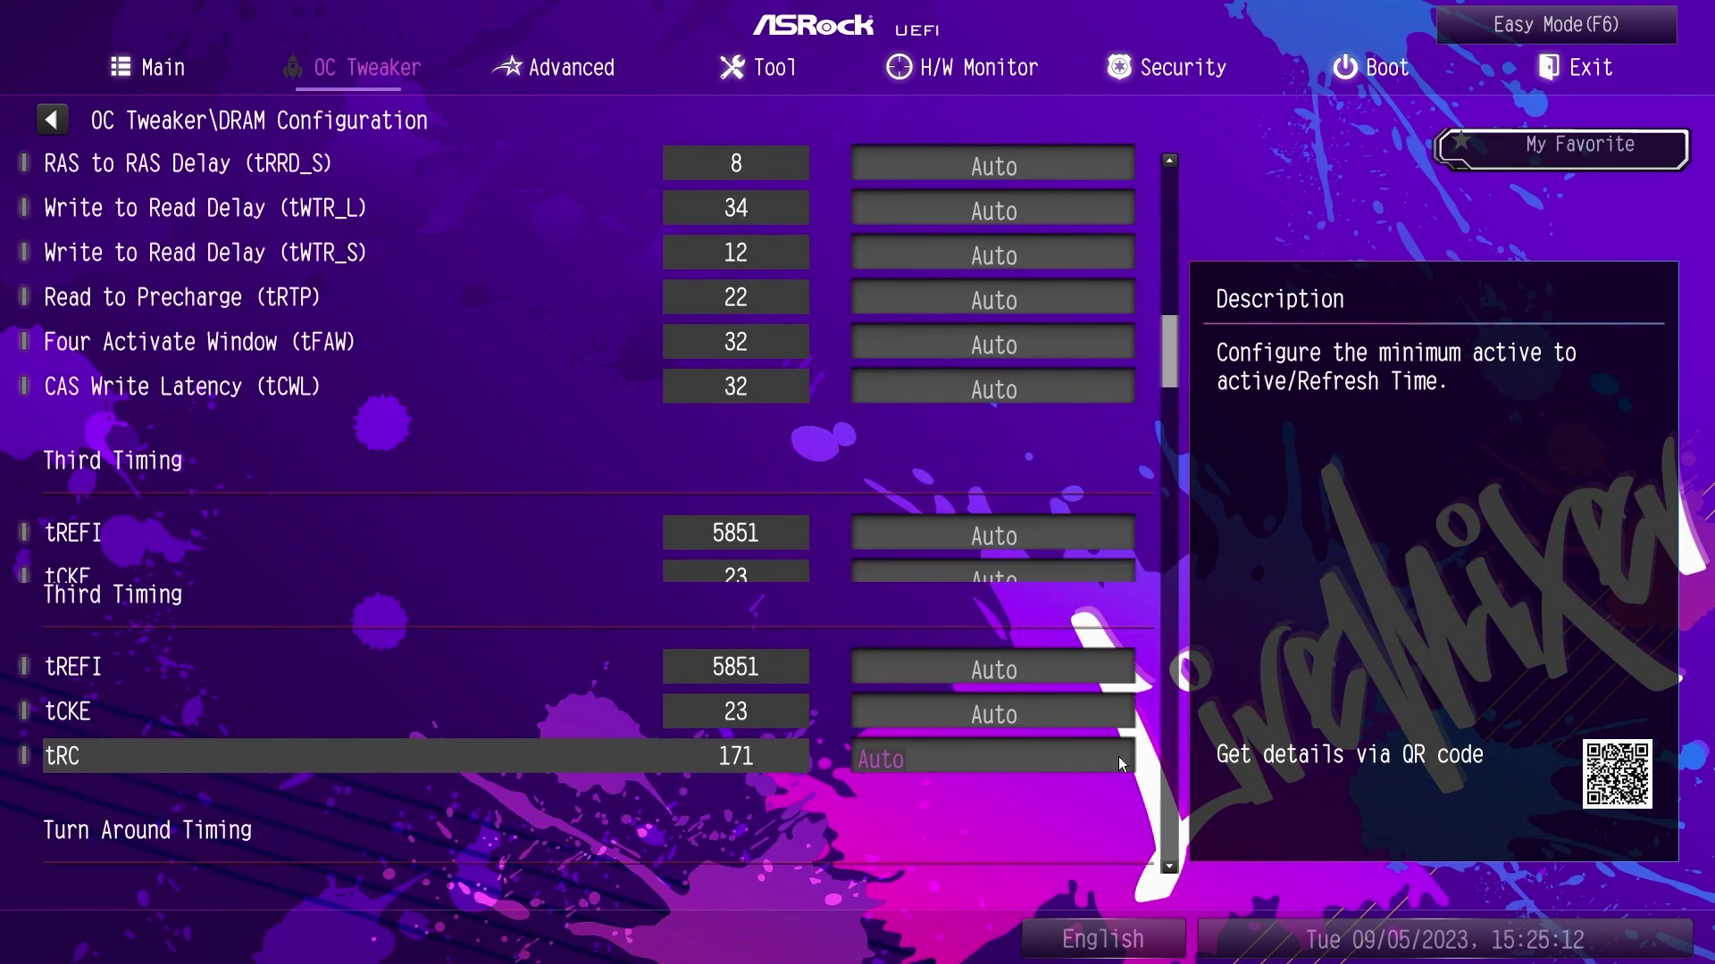
scroll(1118, 845, down, 20)
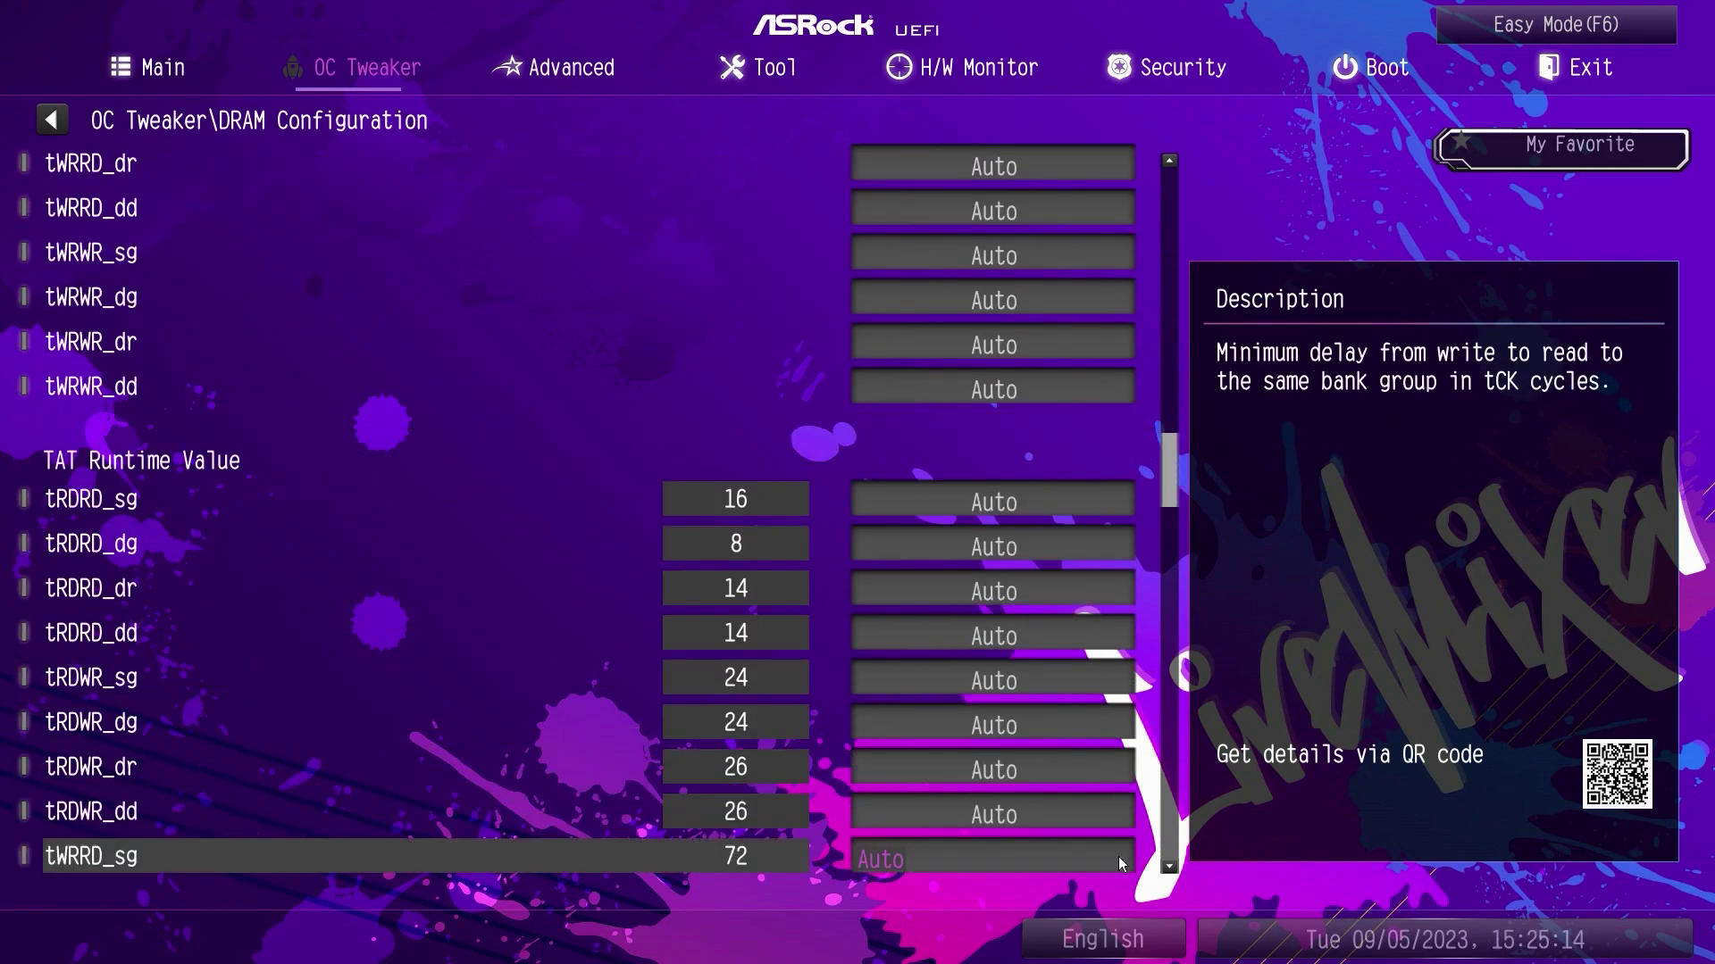
scroll(1118, 856, down, 19)
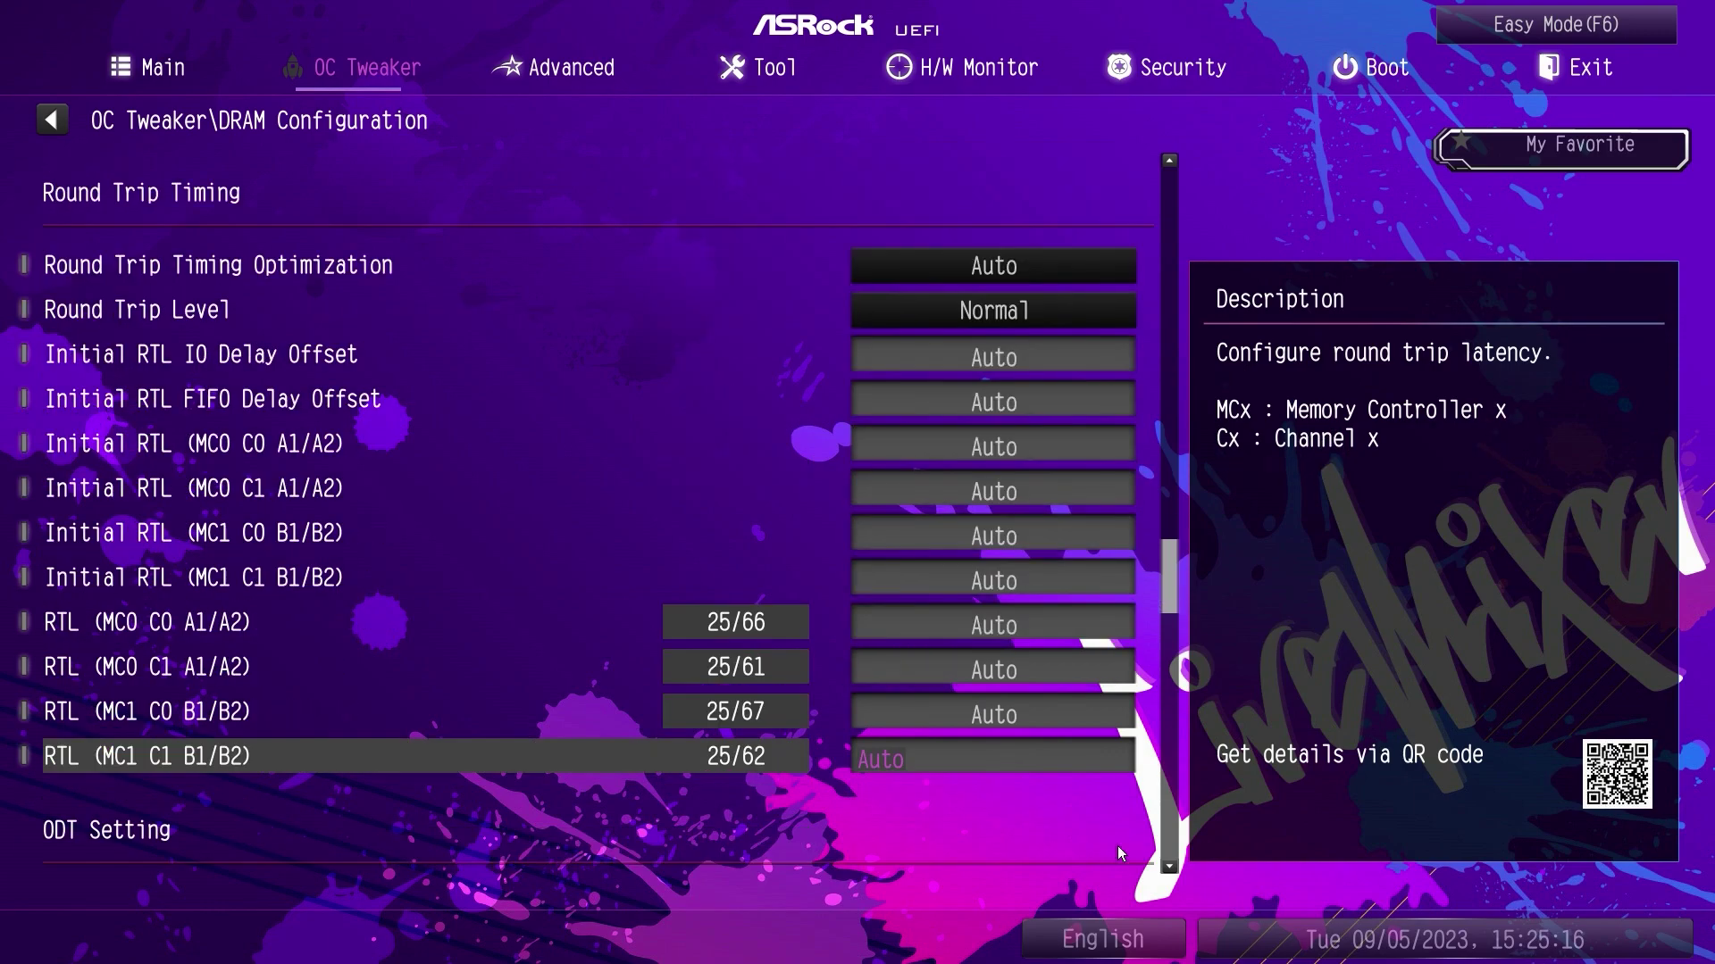
scroll(1117, 845, down, 20)
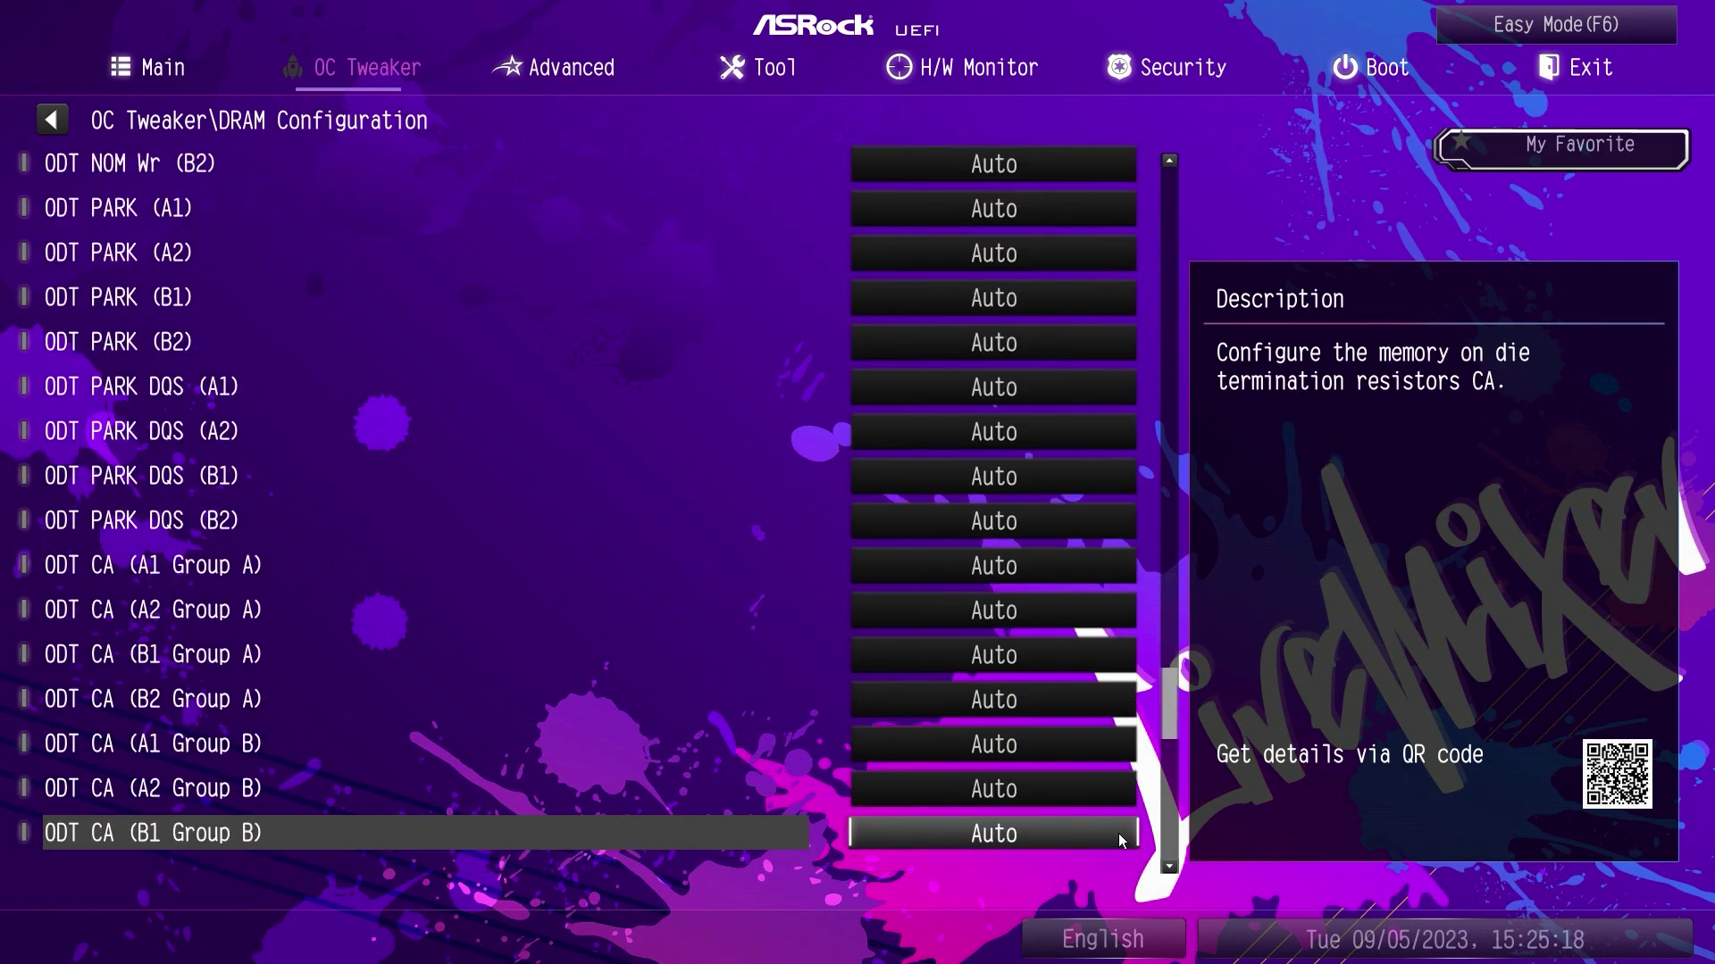
scroll(1118, 833, down, 20)
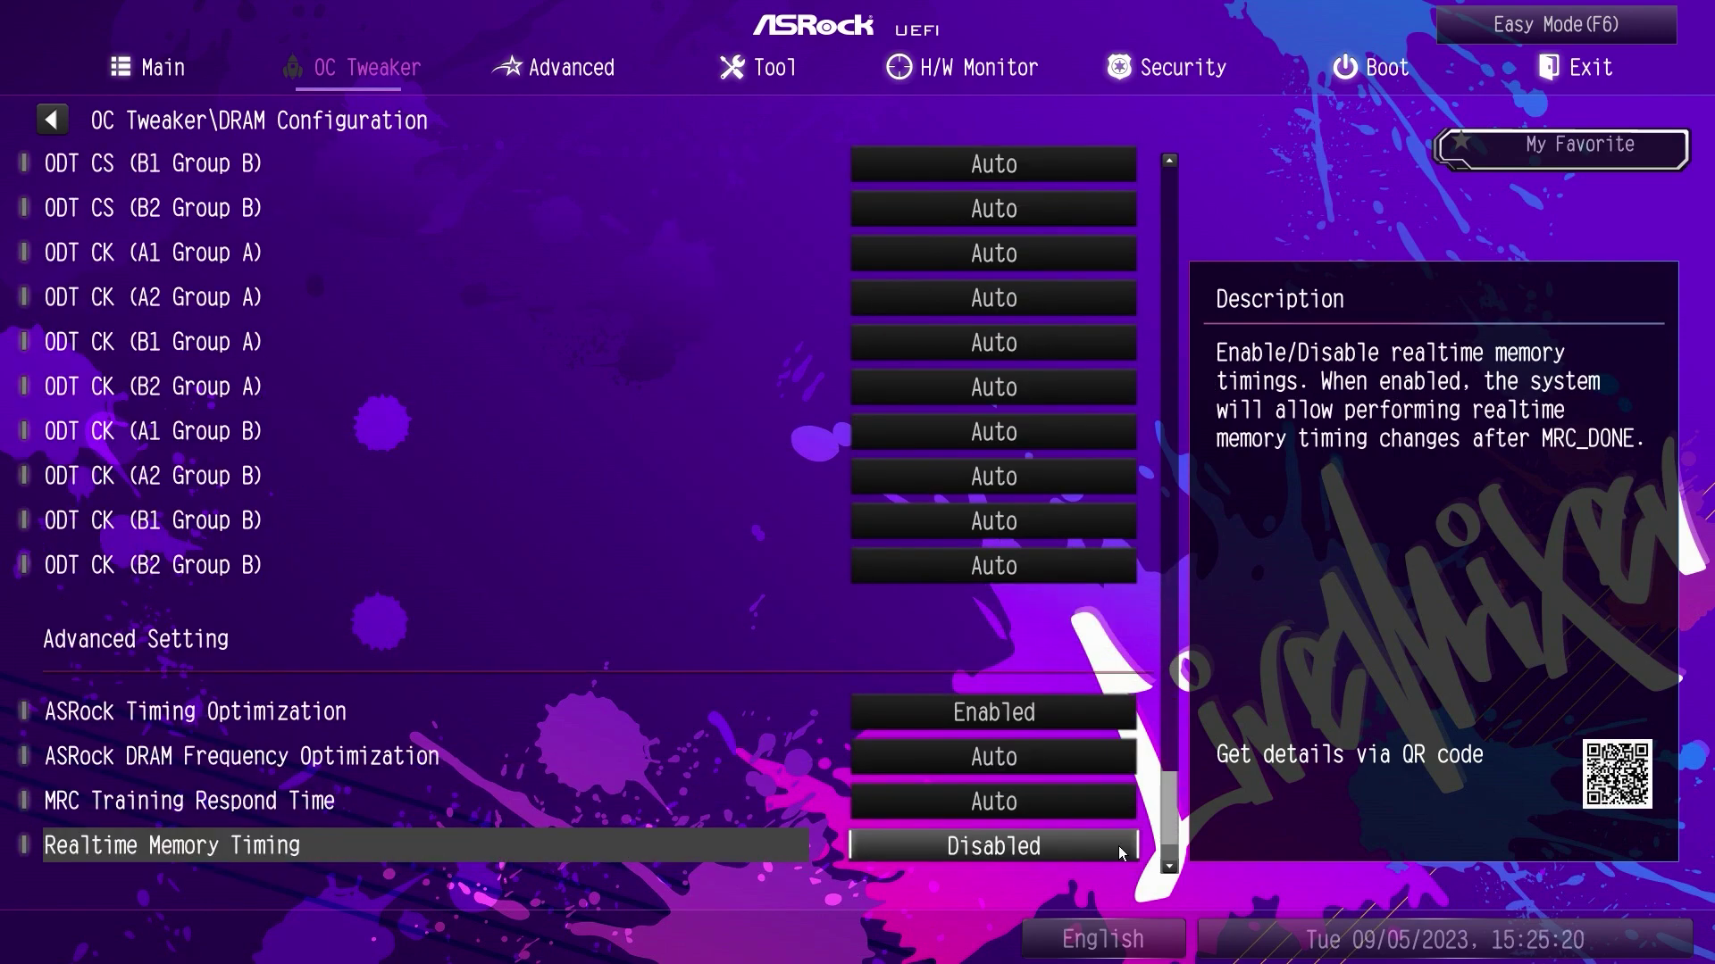
scroll(1118, 844, down, 3)
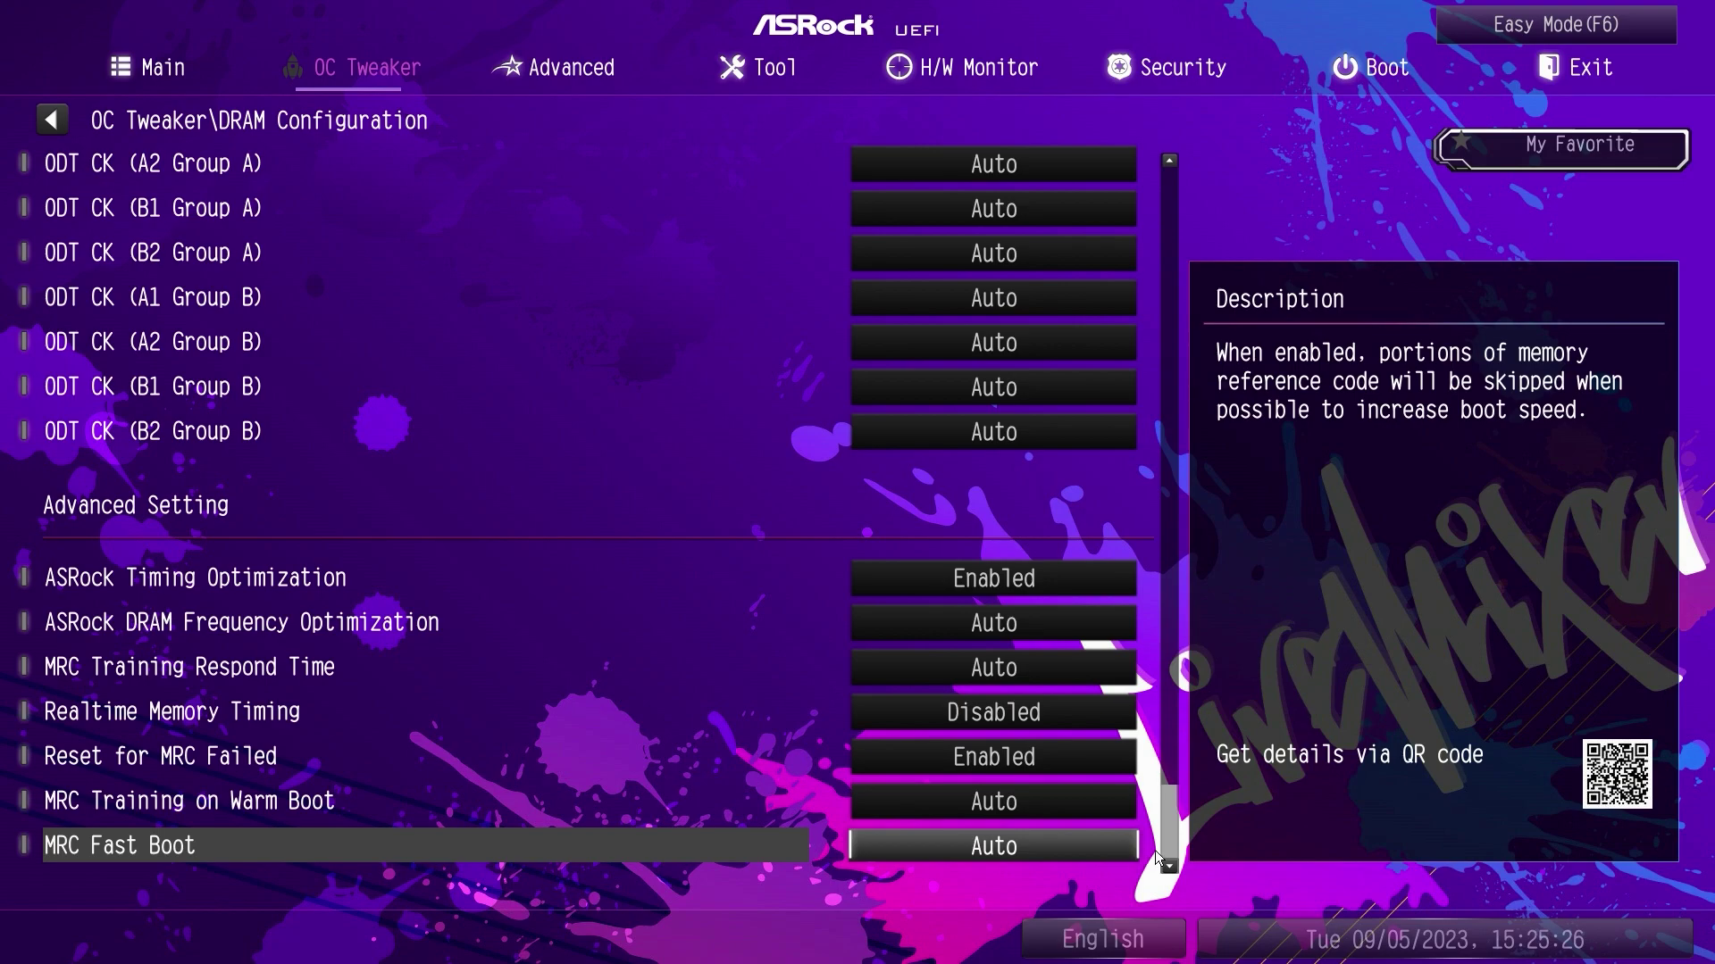
key(Escape)
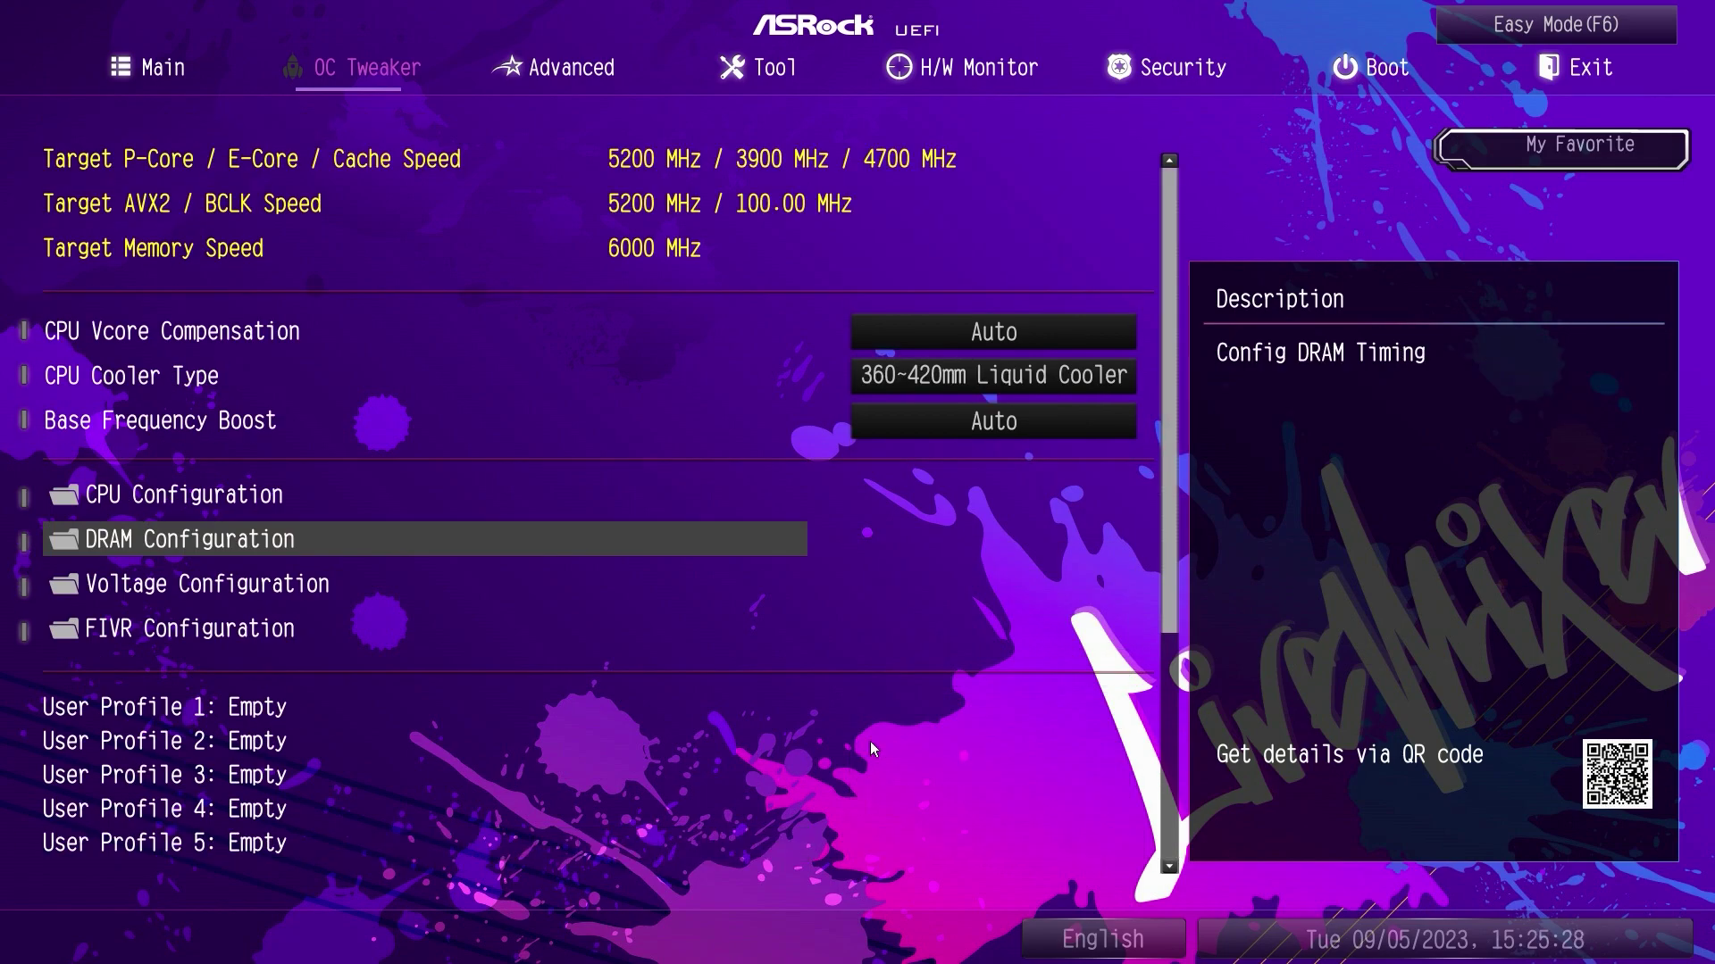
Review the Voltage Configuration page, from the CPU and DDR5 PMIC voltages to the PLL, AVX and VR settings
click(314, 589)
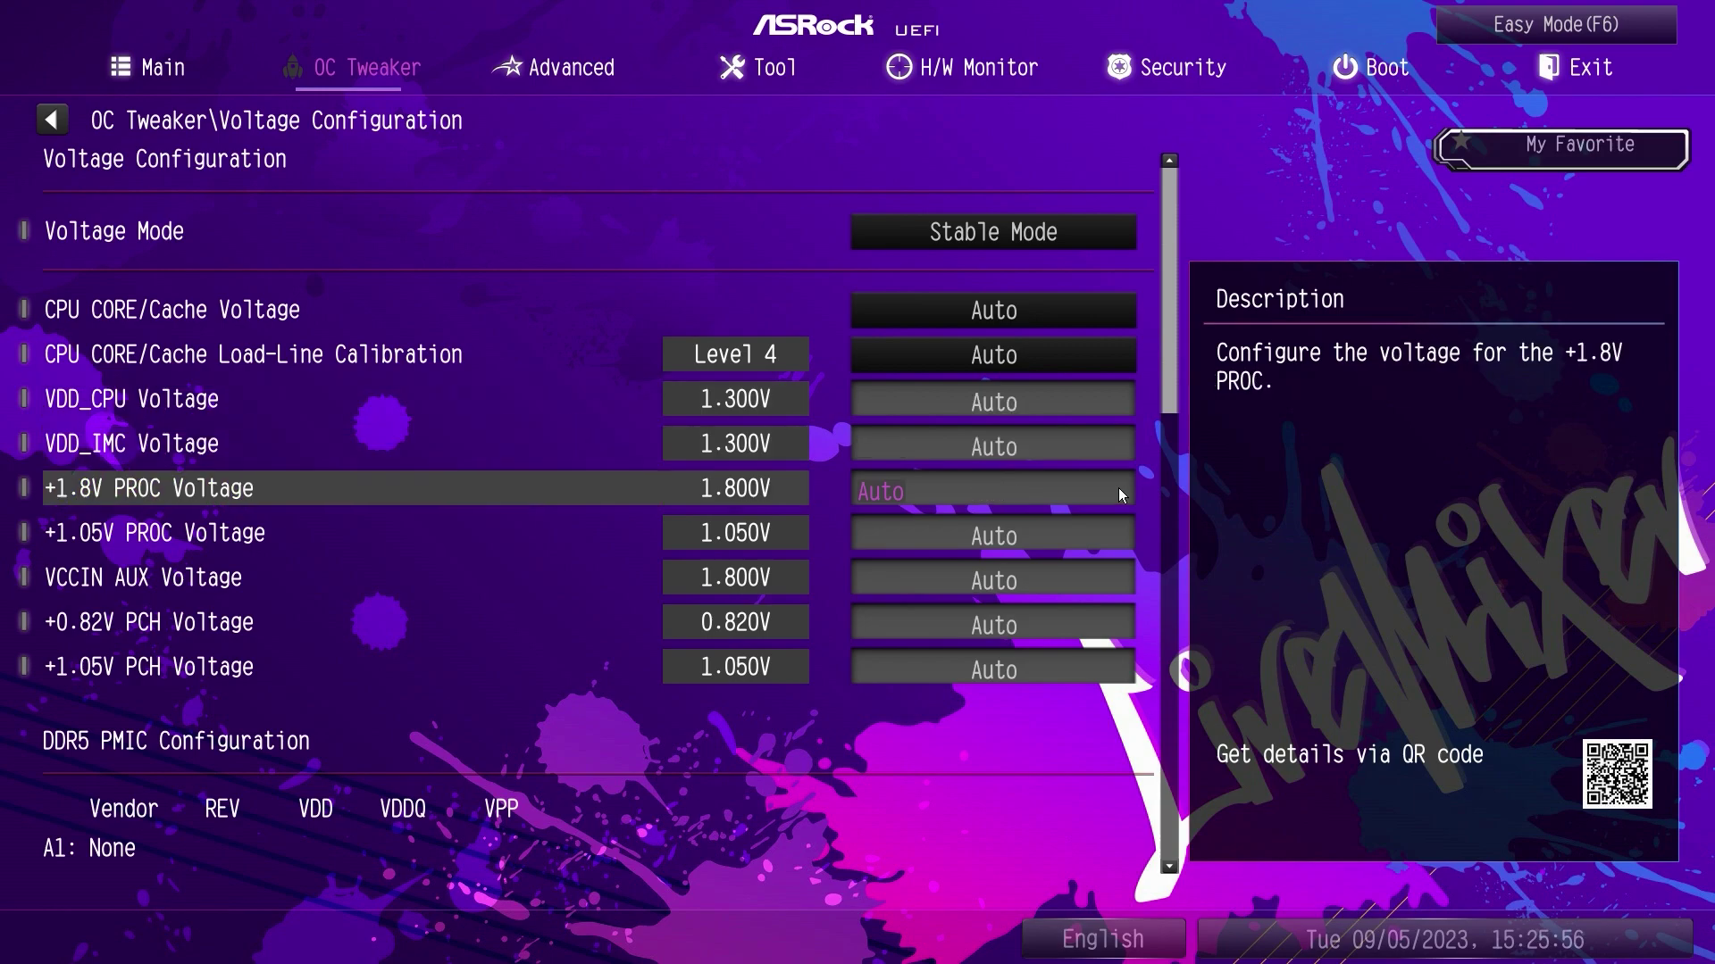
scroll(1118, 589, down, 3)
scroll(1118, 823, down, 3)
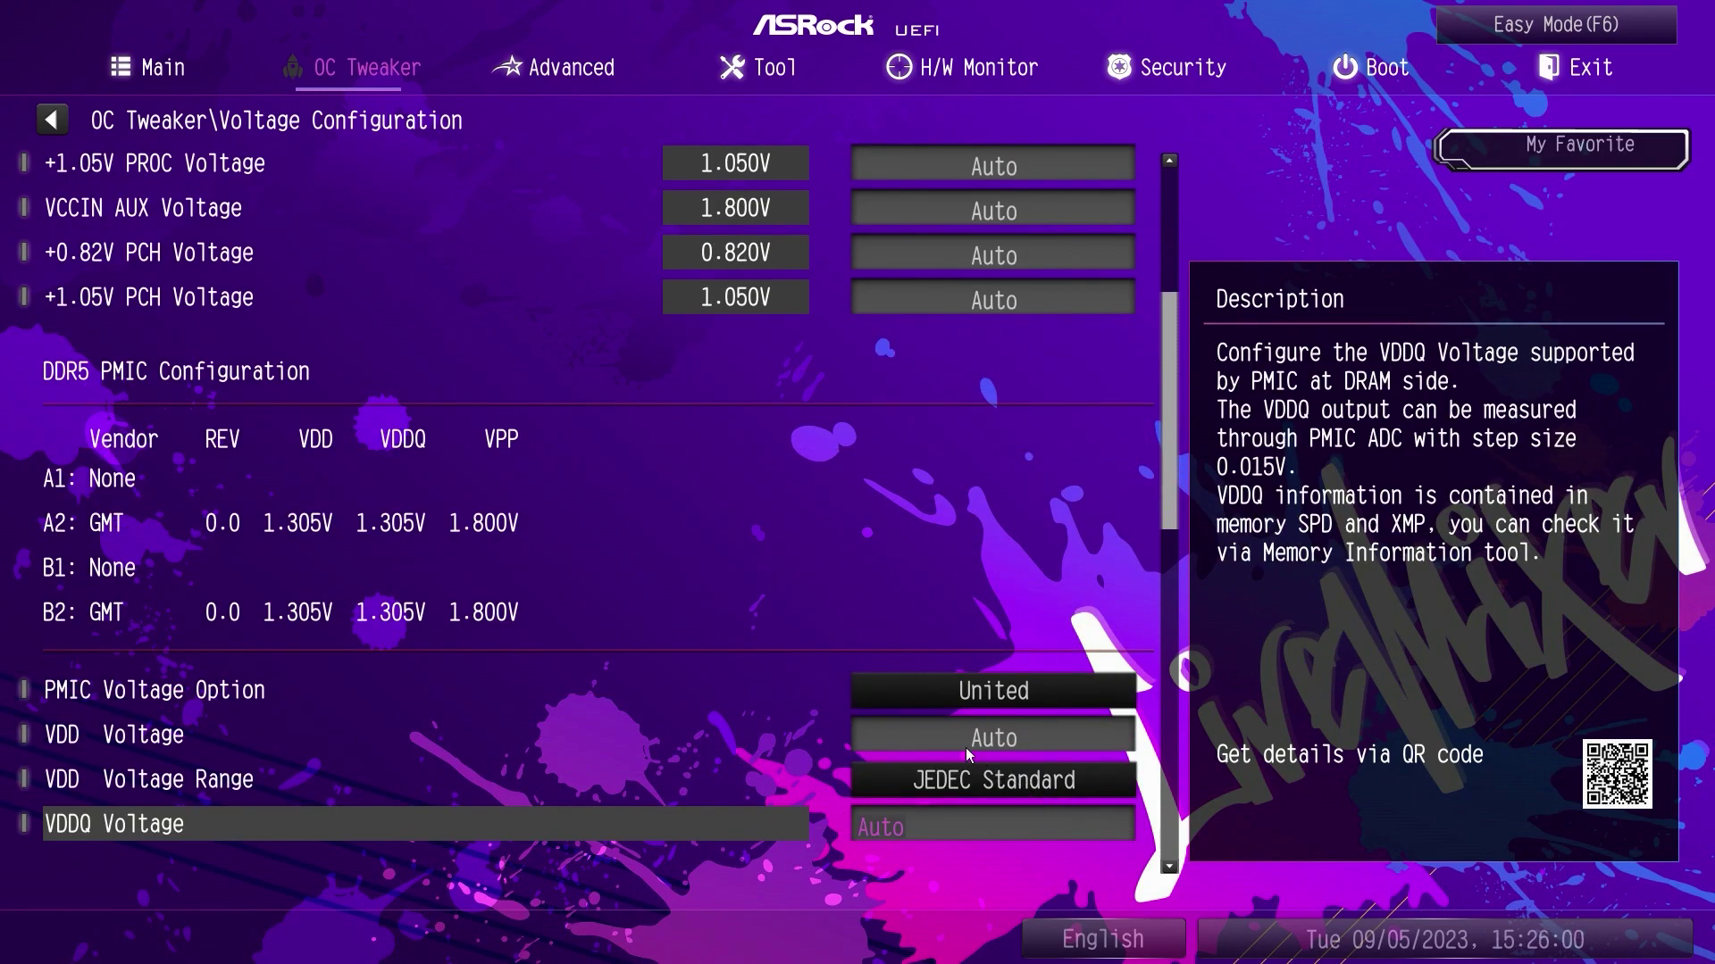
scroll(1118, 823, down, 6)
scroll(1119, 804, down, 14)
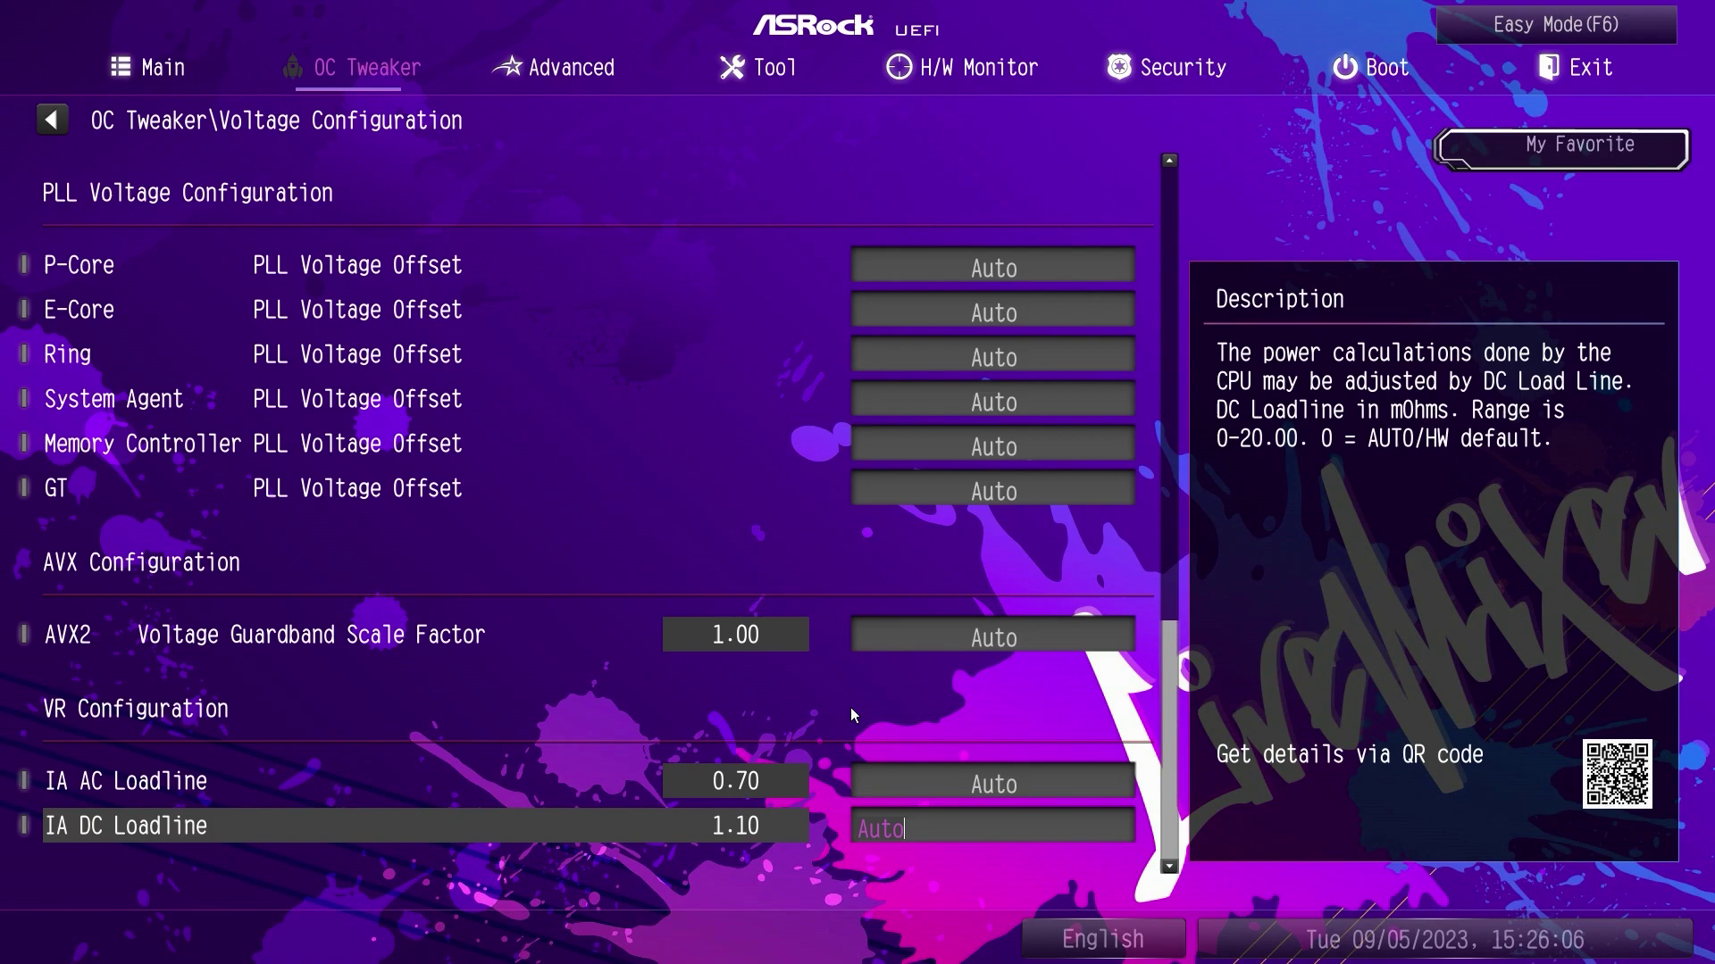
key(Escape)
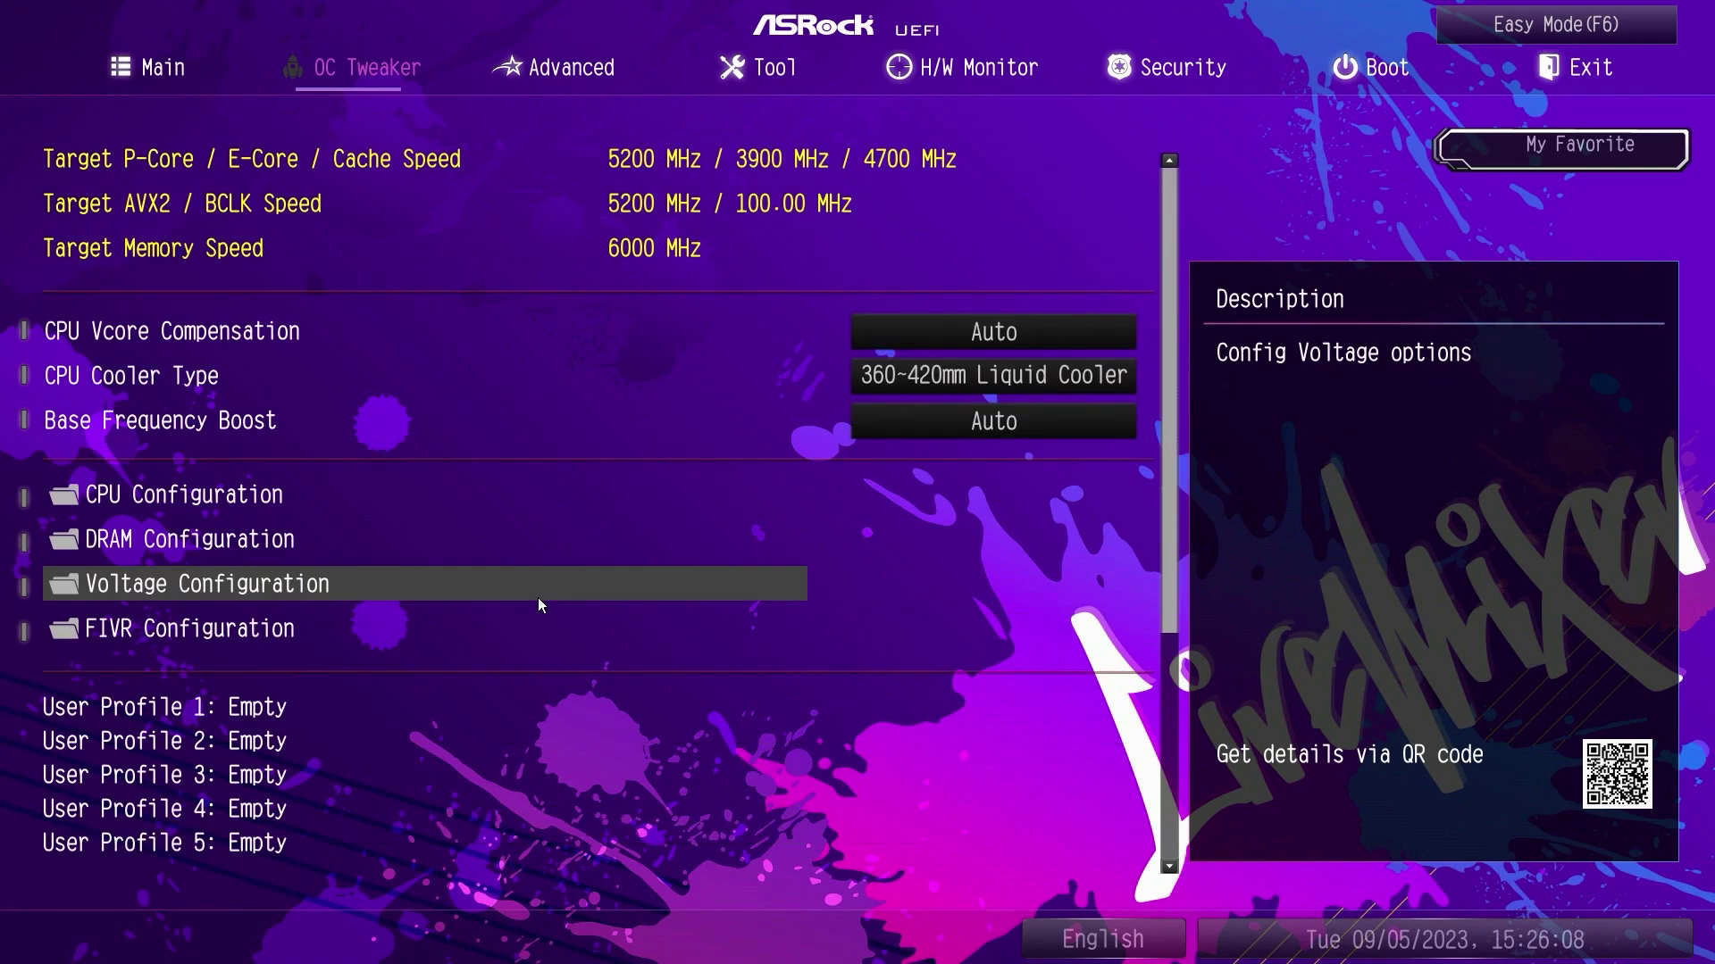
Review the FIVR Configuration voltage modes and offsets for the Core, E-Core L2, Ring and System Agent
click(264, 636)
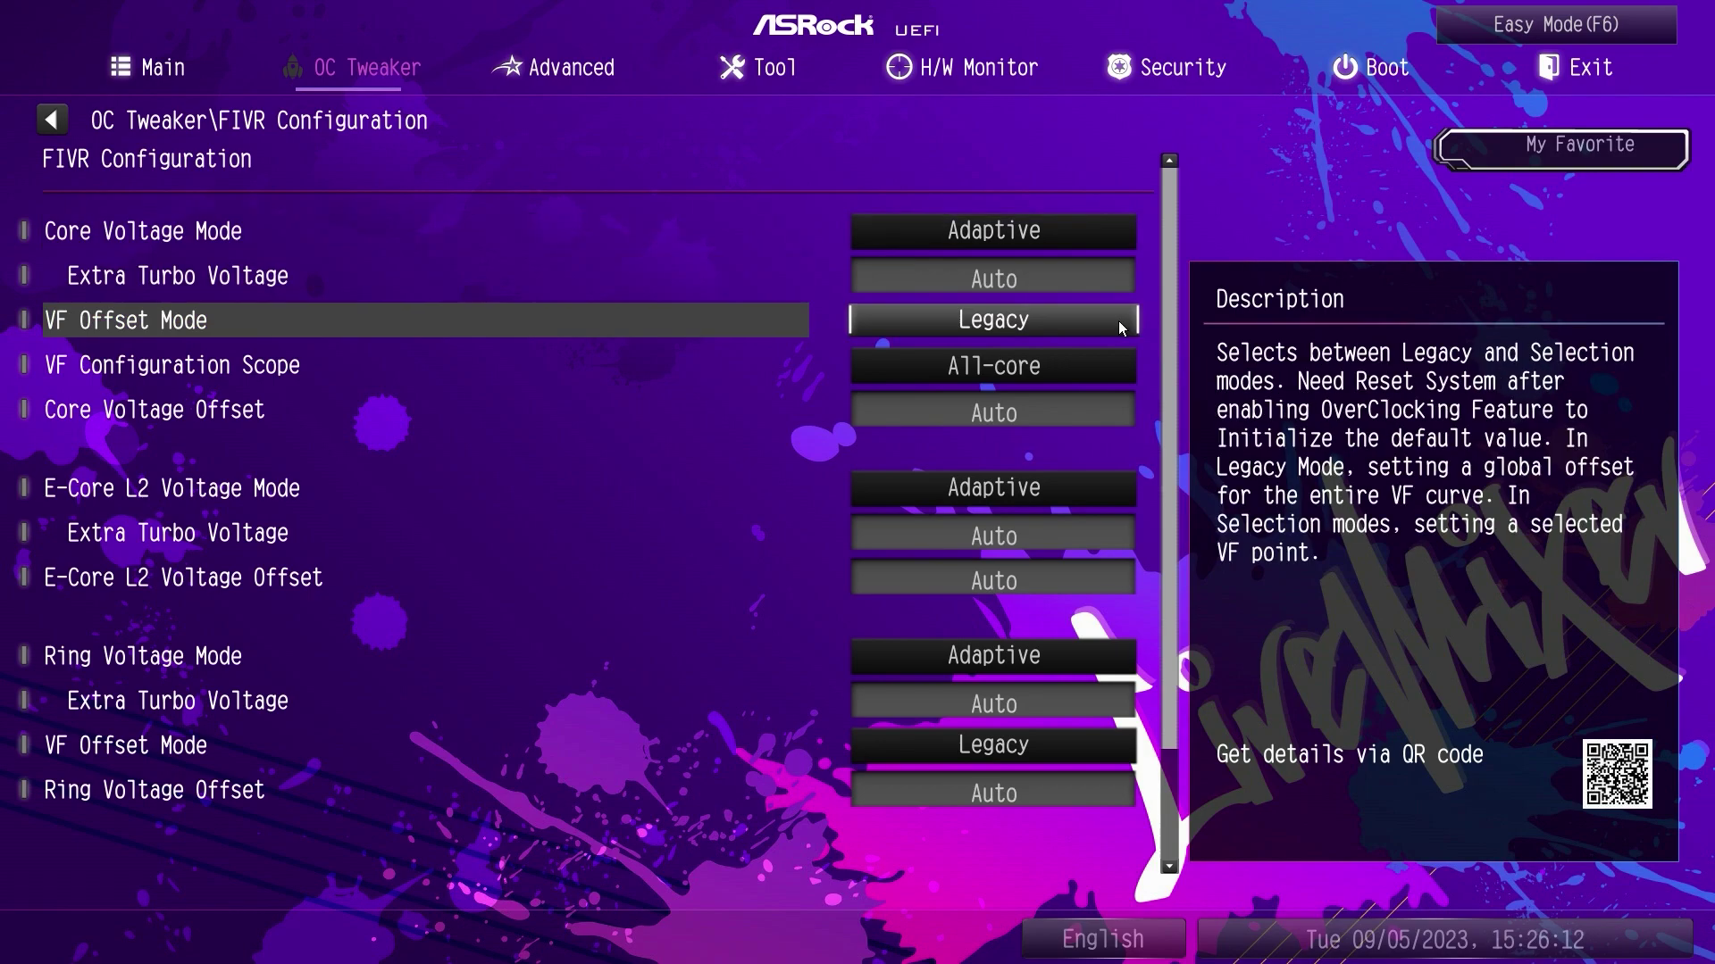
scroll(1118, 804, down, 3)
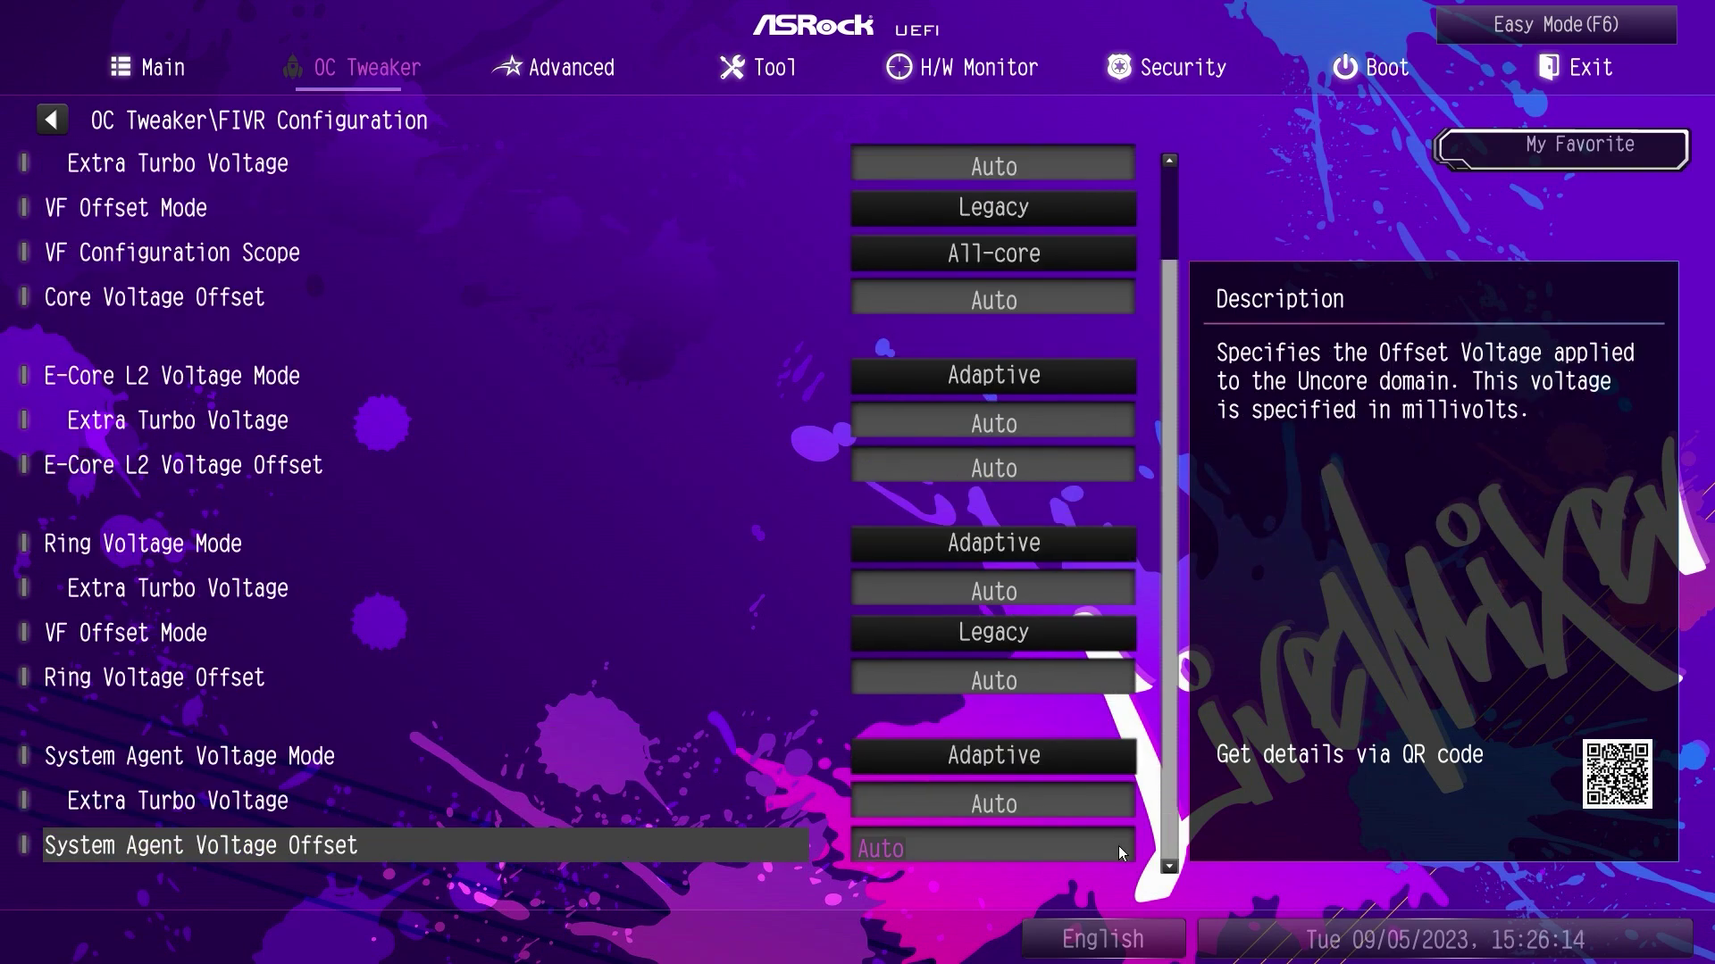
key(Escape)
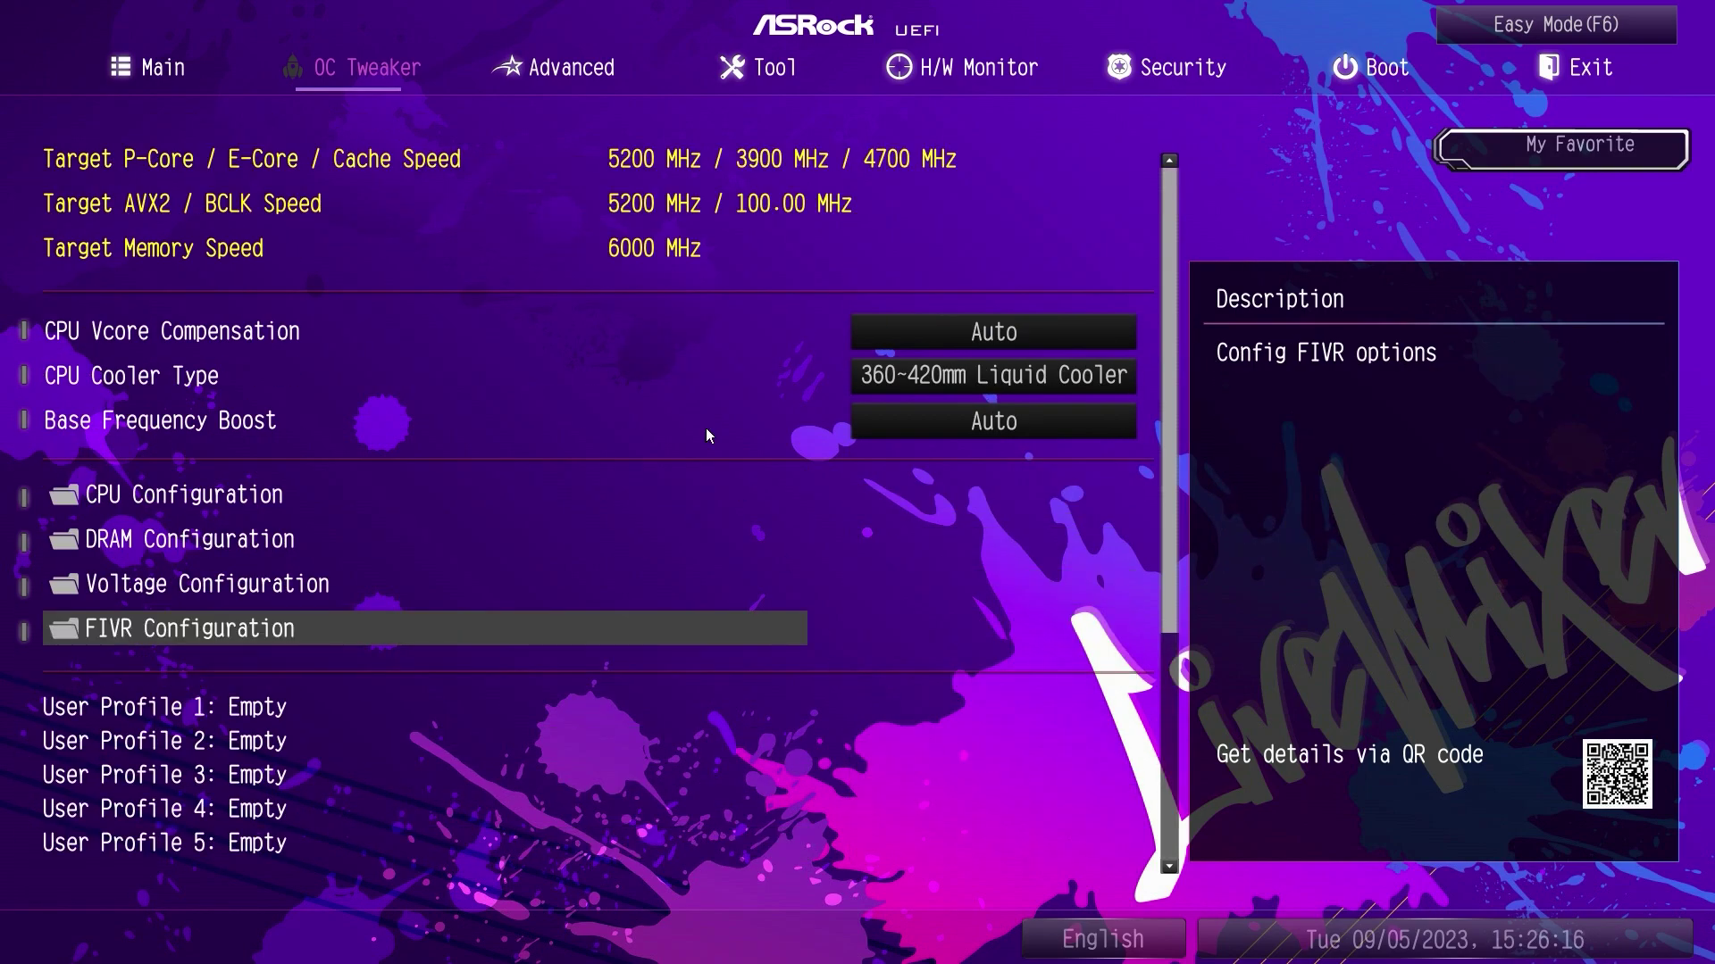
Examine the CPU Configuration page of the Advanced section and its Processor P-Core Information
click(554, 71)
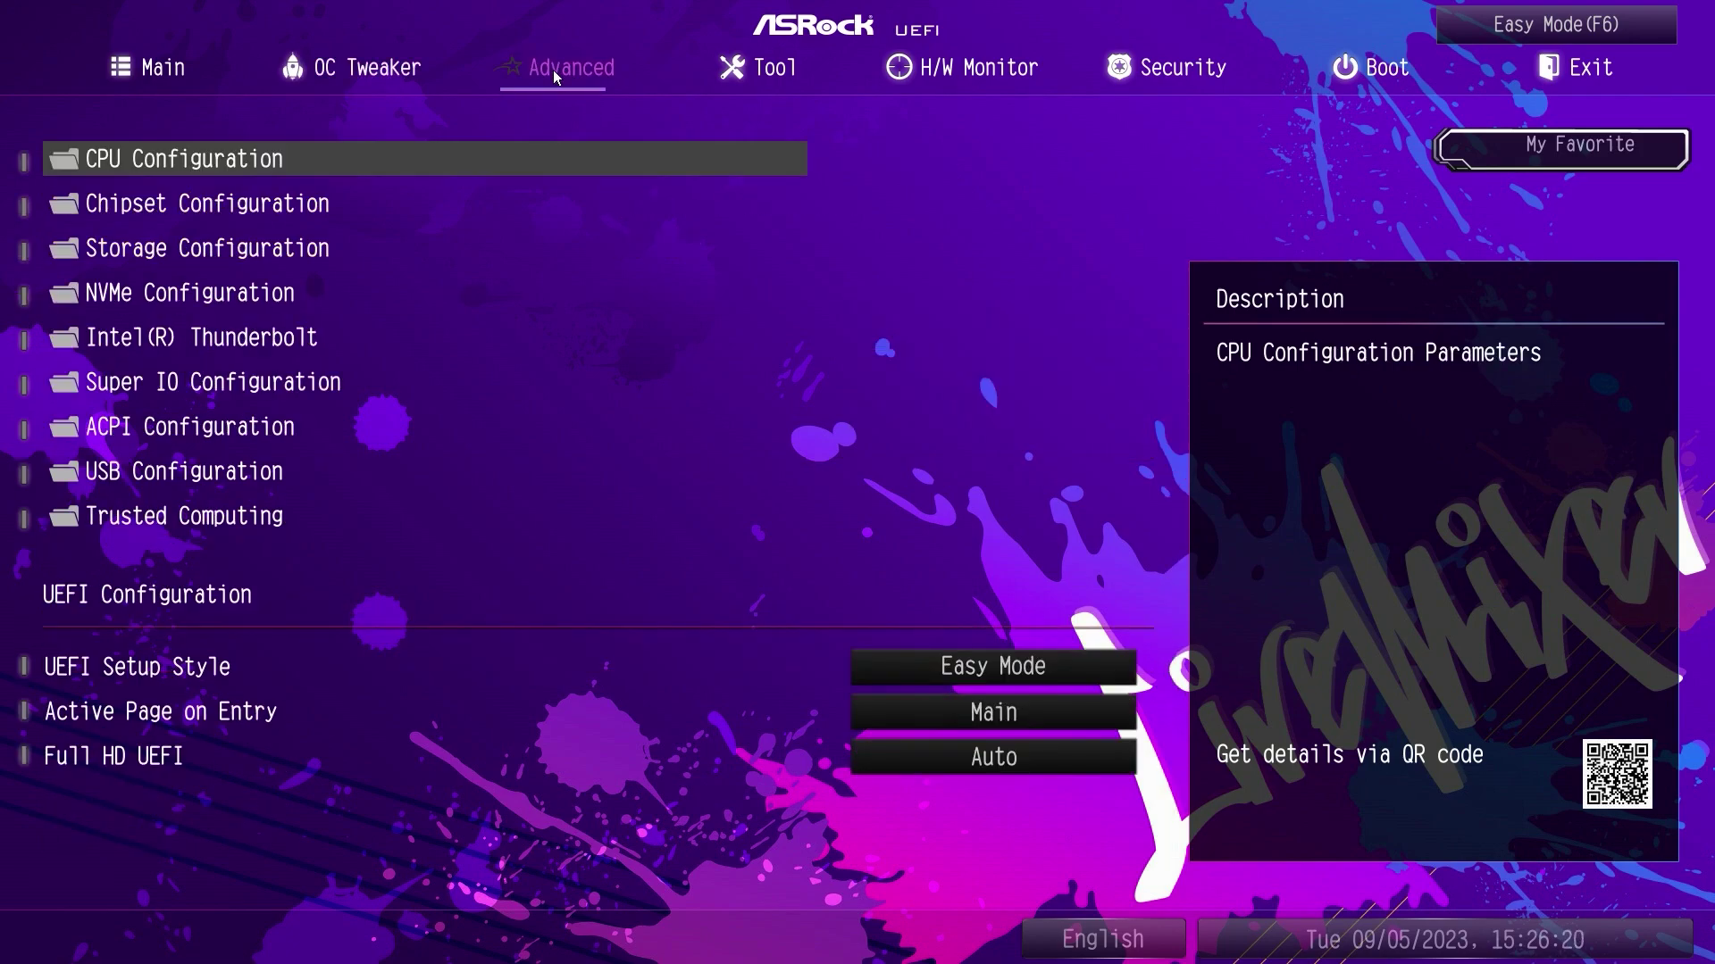
key(Return)
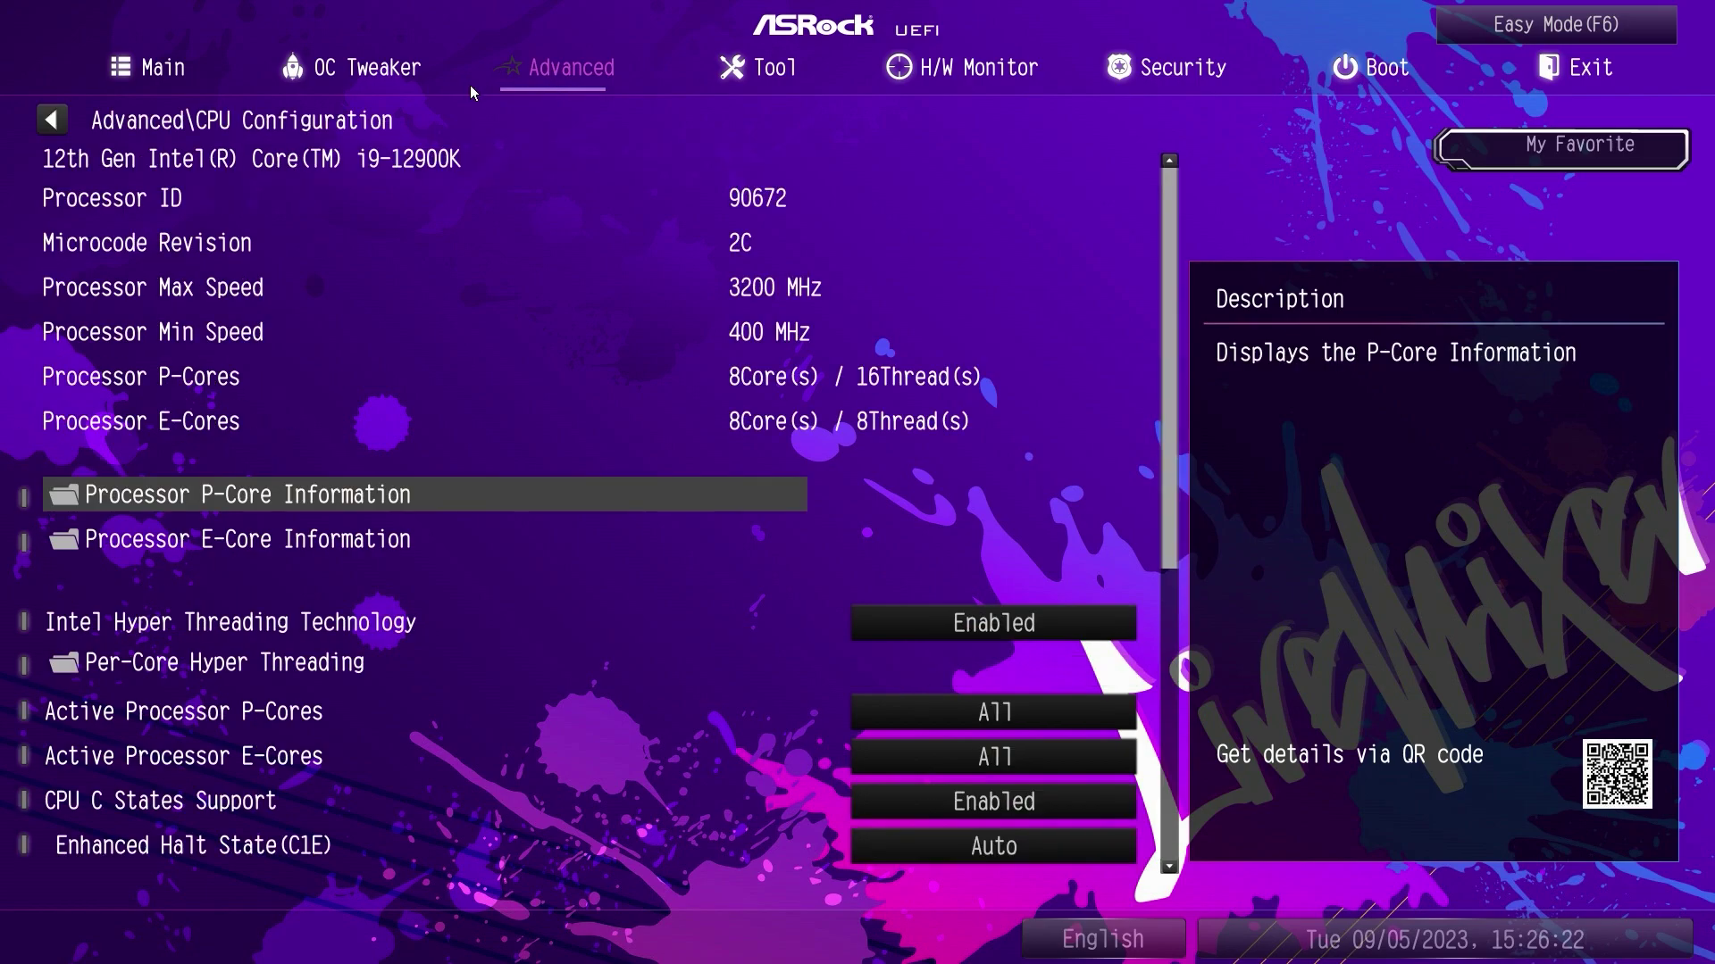
key(Return)
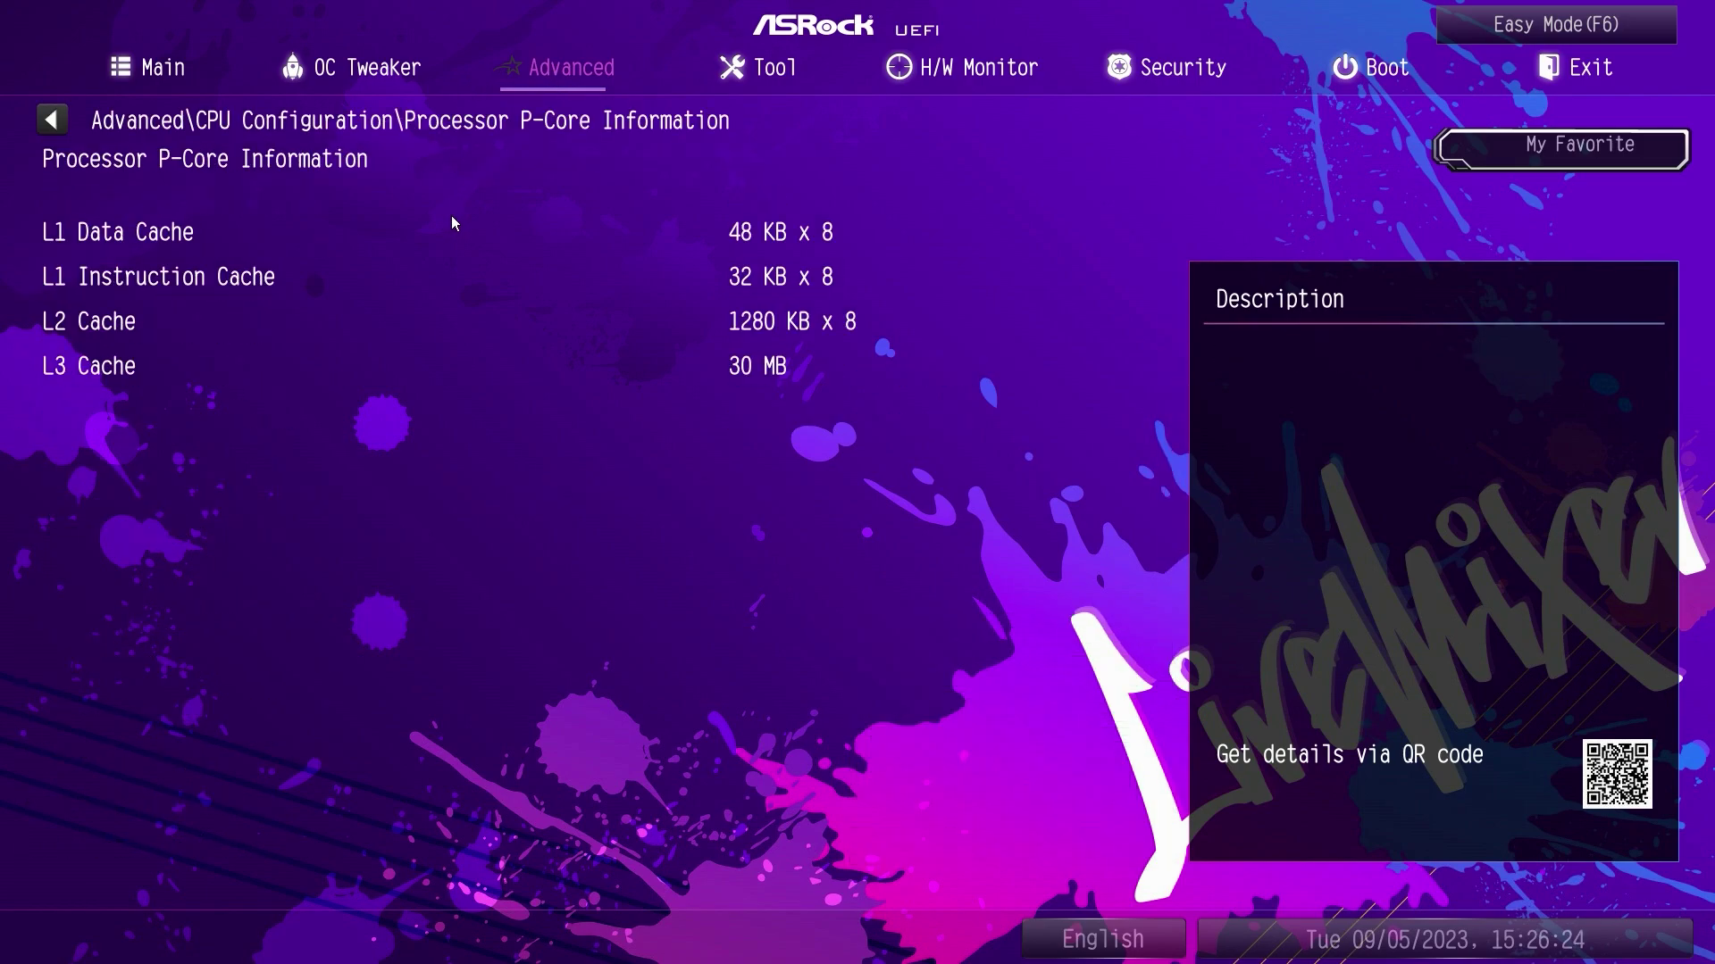
key(Escape)
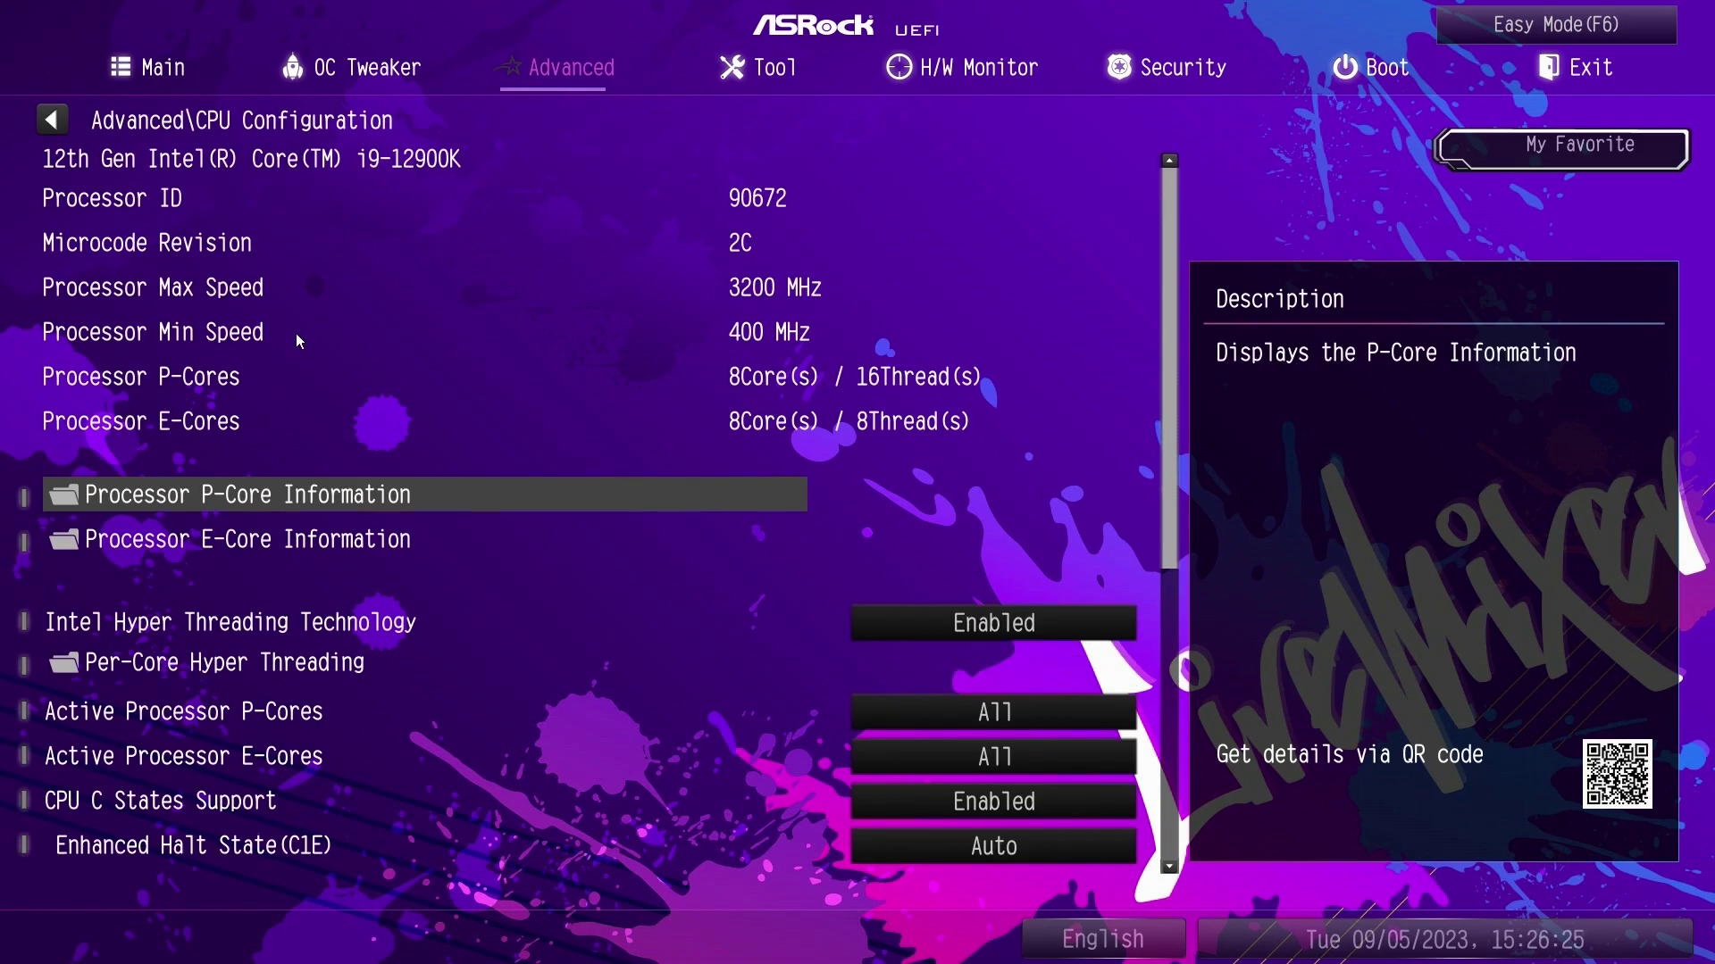
Review the Processor E-Core Information and the remaining CPU Configuration options down to Legacy Game Compatibility Mode
click(287, 548)
key(Escape)
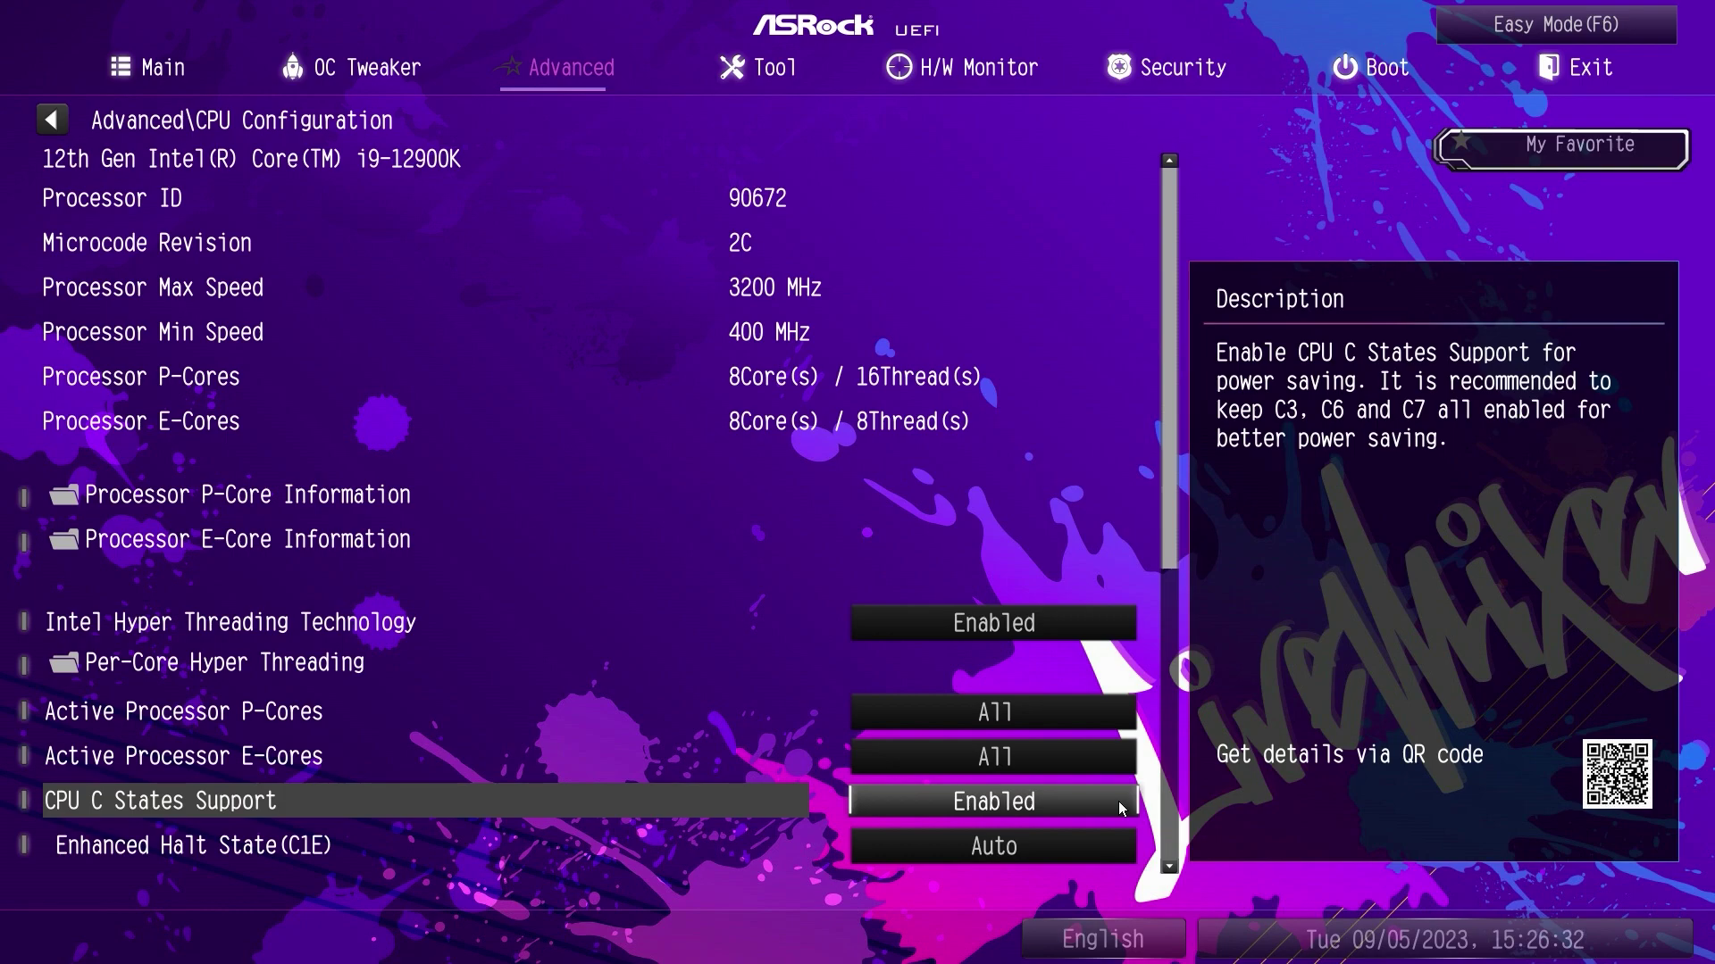
scroll(1123, 817, down, 12)
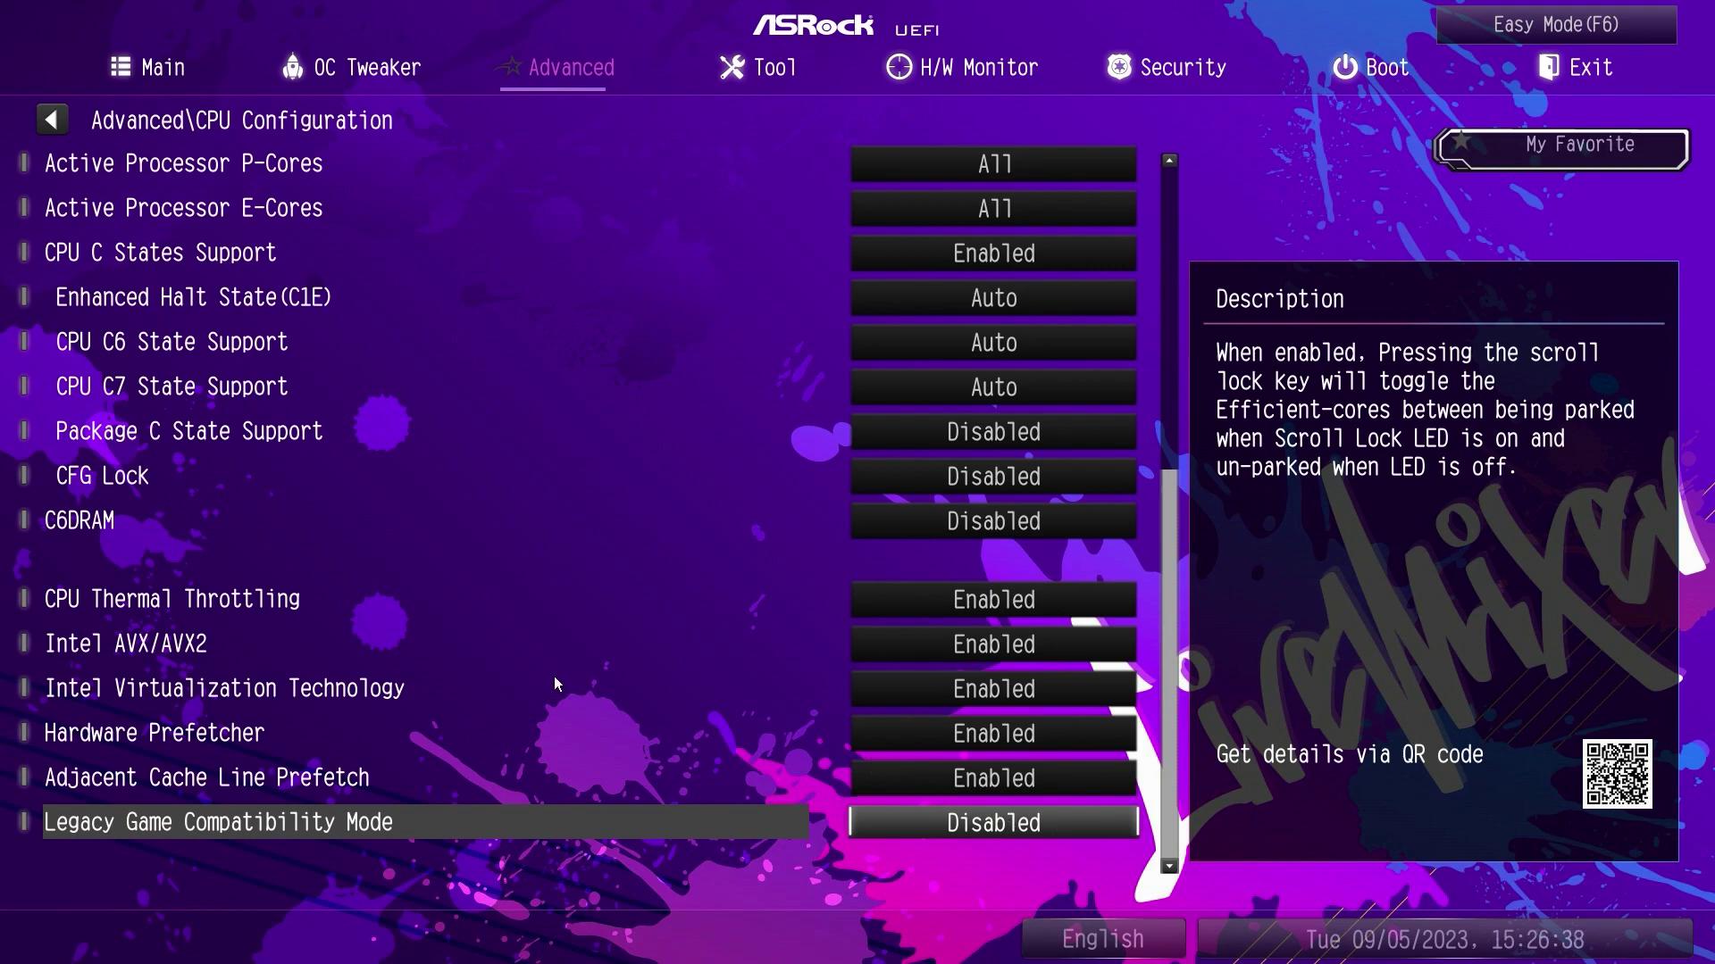
key(Escape)
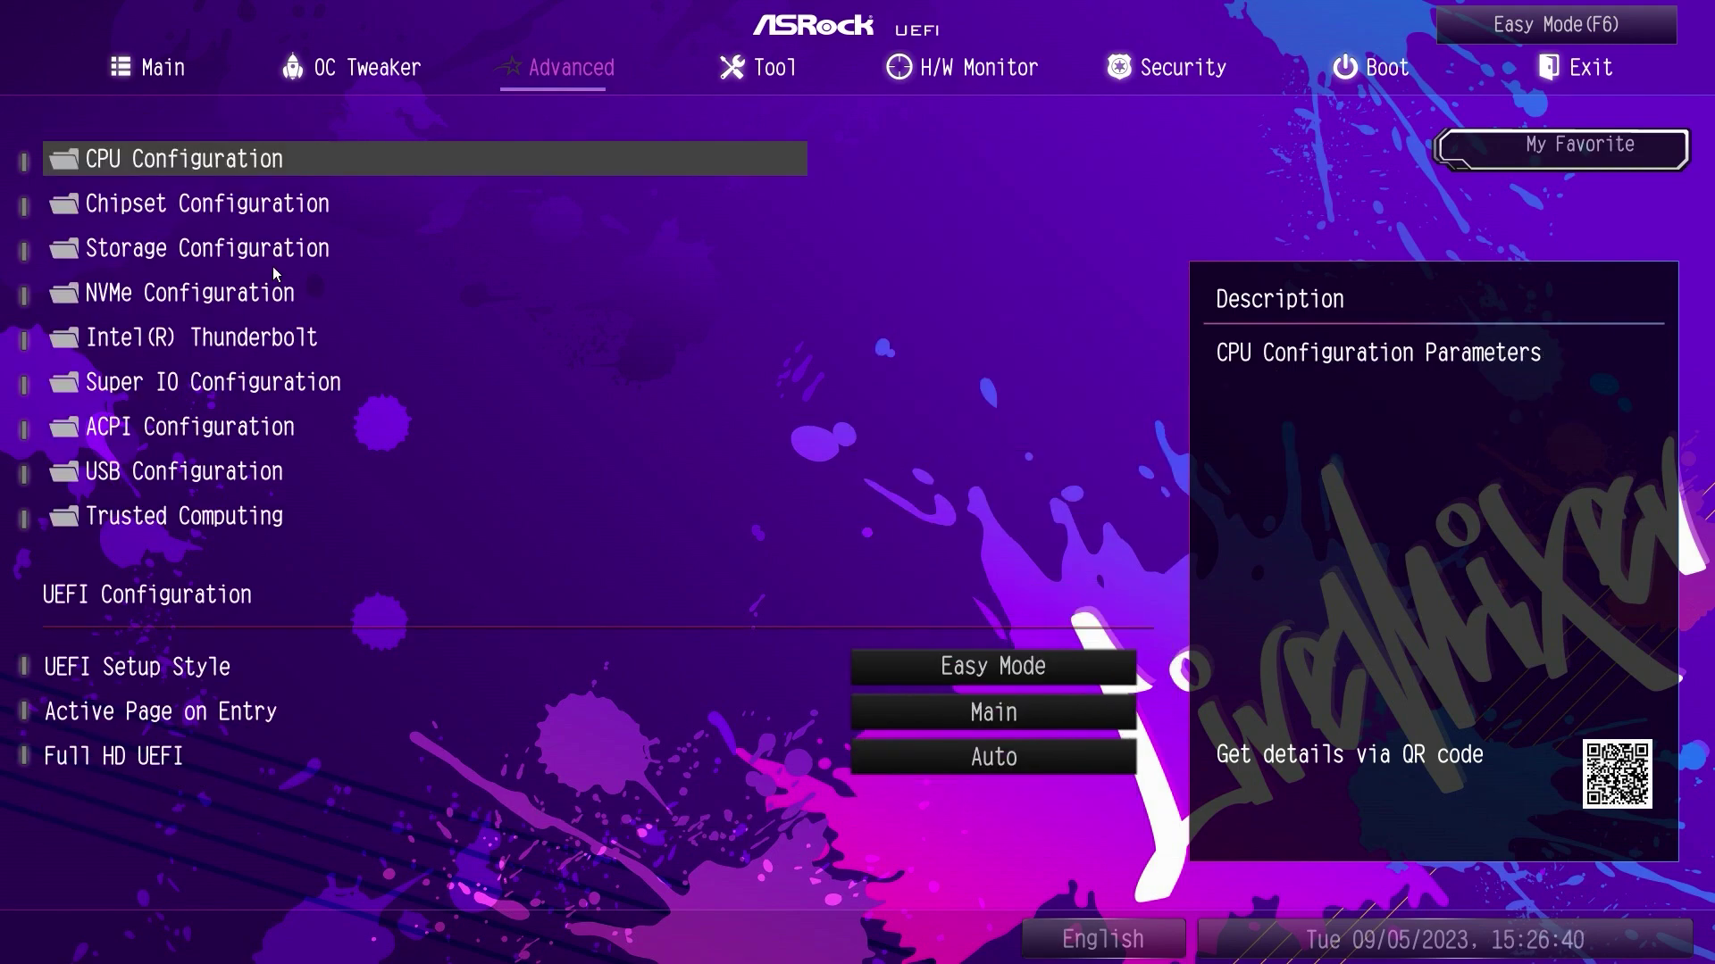
Review the Chipset Configuration page, from the PCIE link speeds and ASPM support to the onboard device and LED settings
click(261, 210)
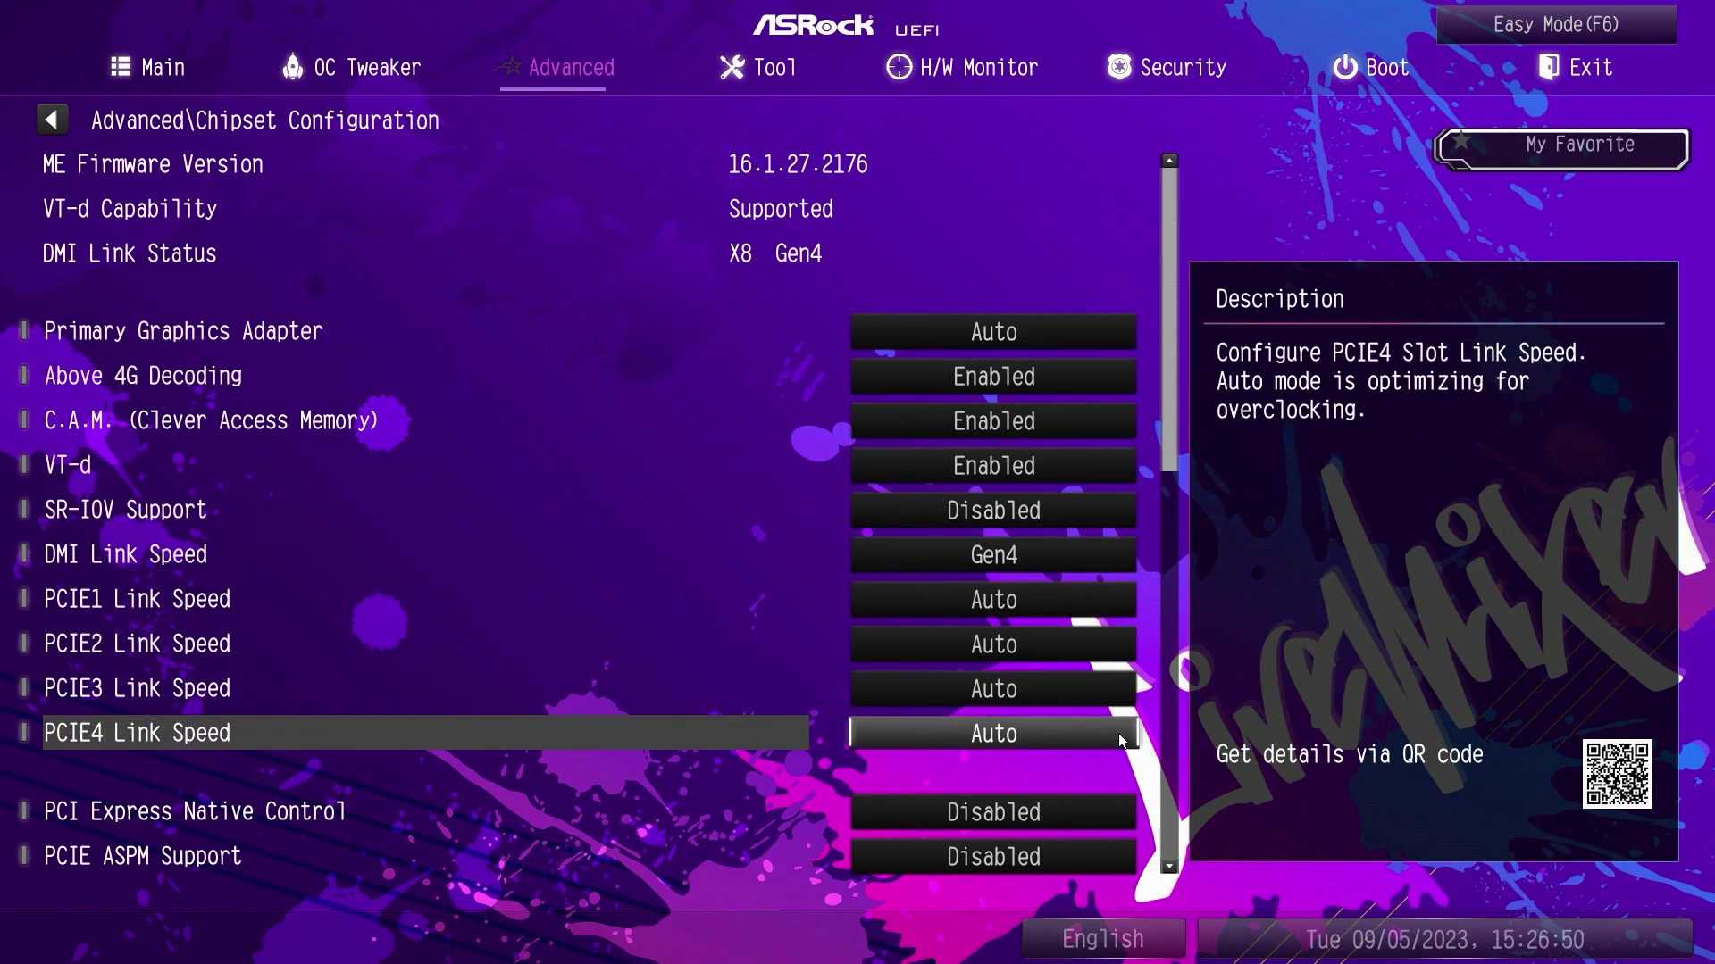
scroll(1122, 863, down, 1)
scroll(1122, 864, down, 9)
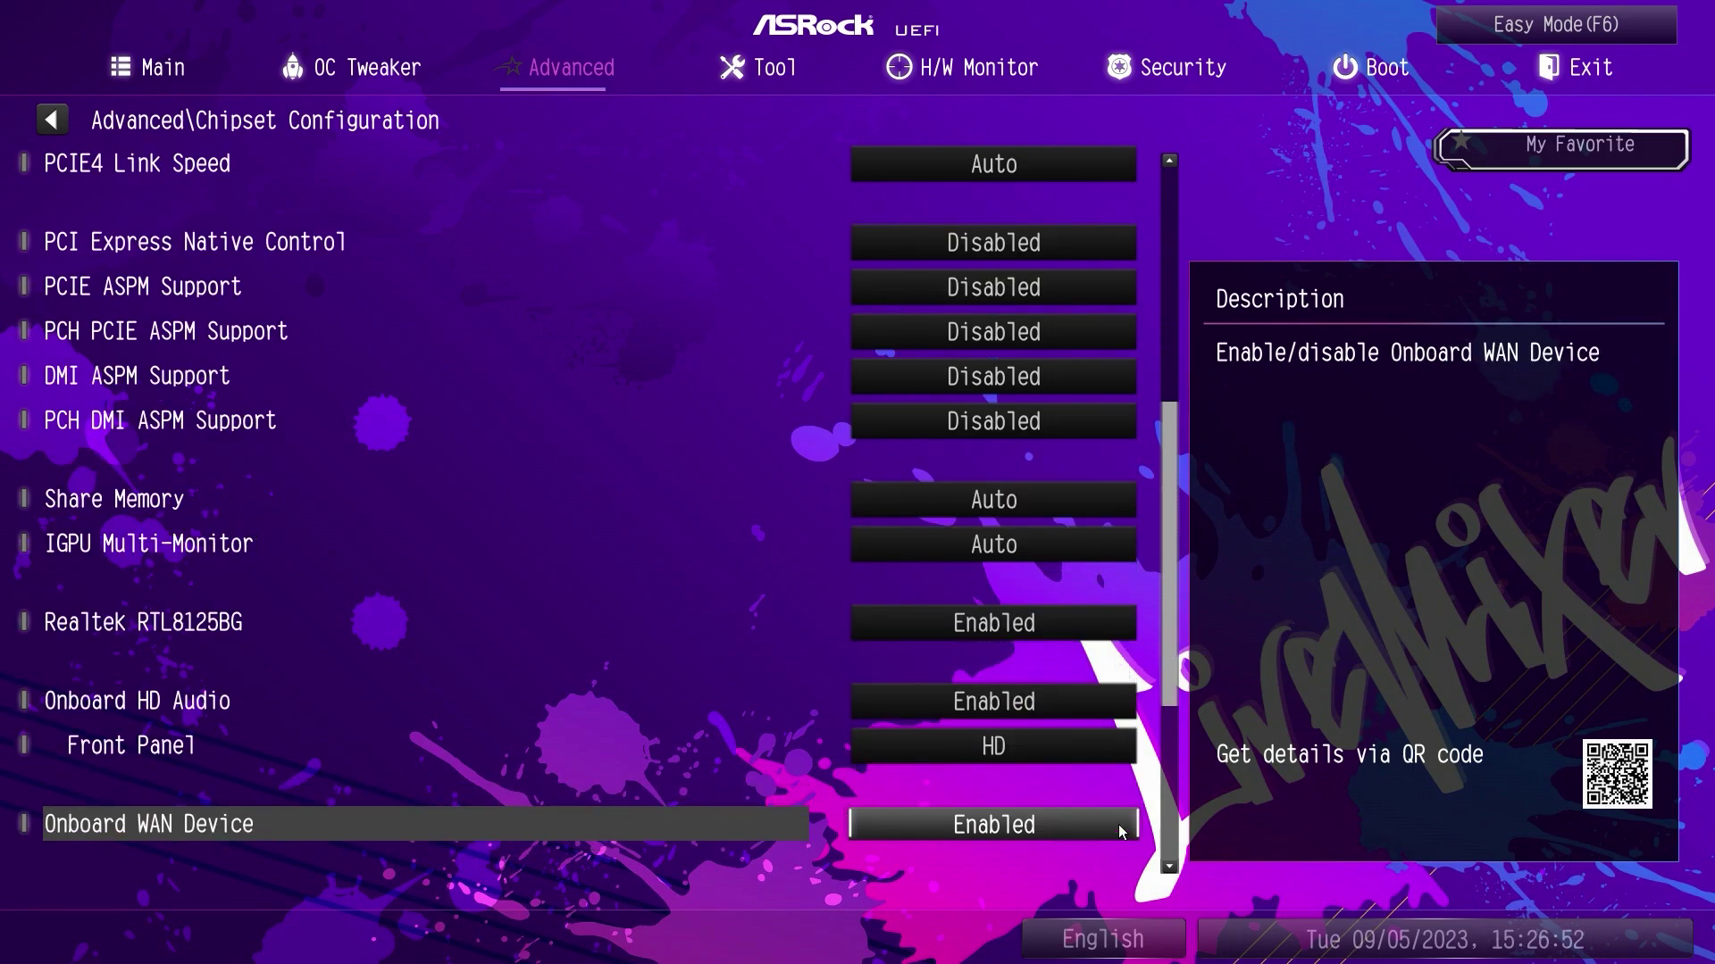
scroll(1122, 864, down, 2)
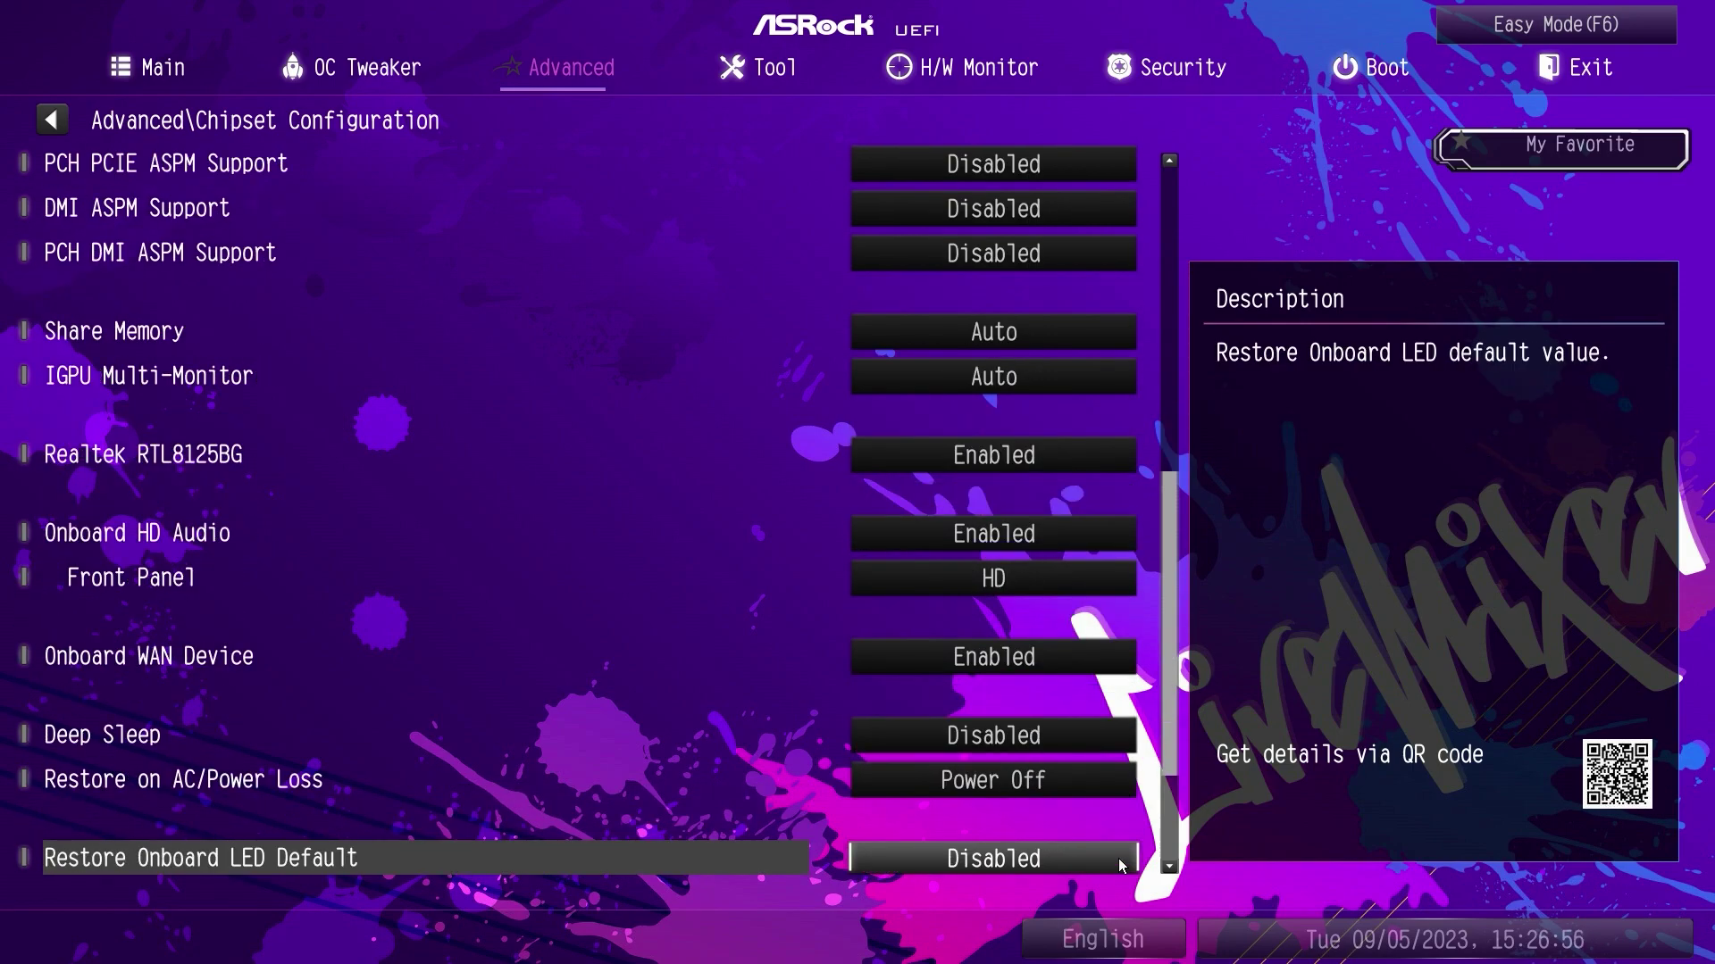
scroll(1122, 865, down, 3)
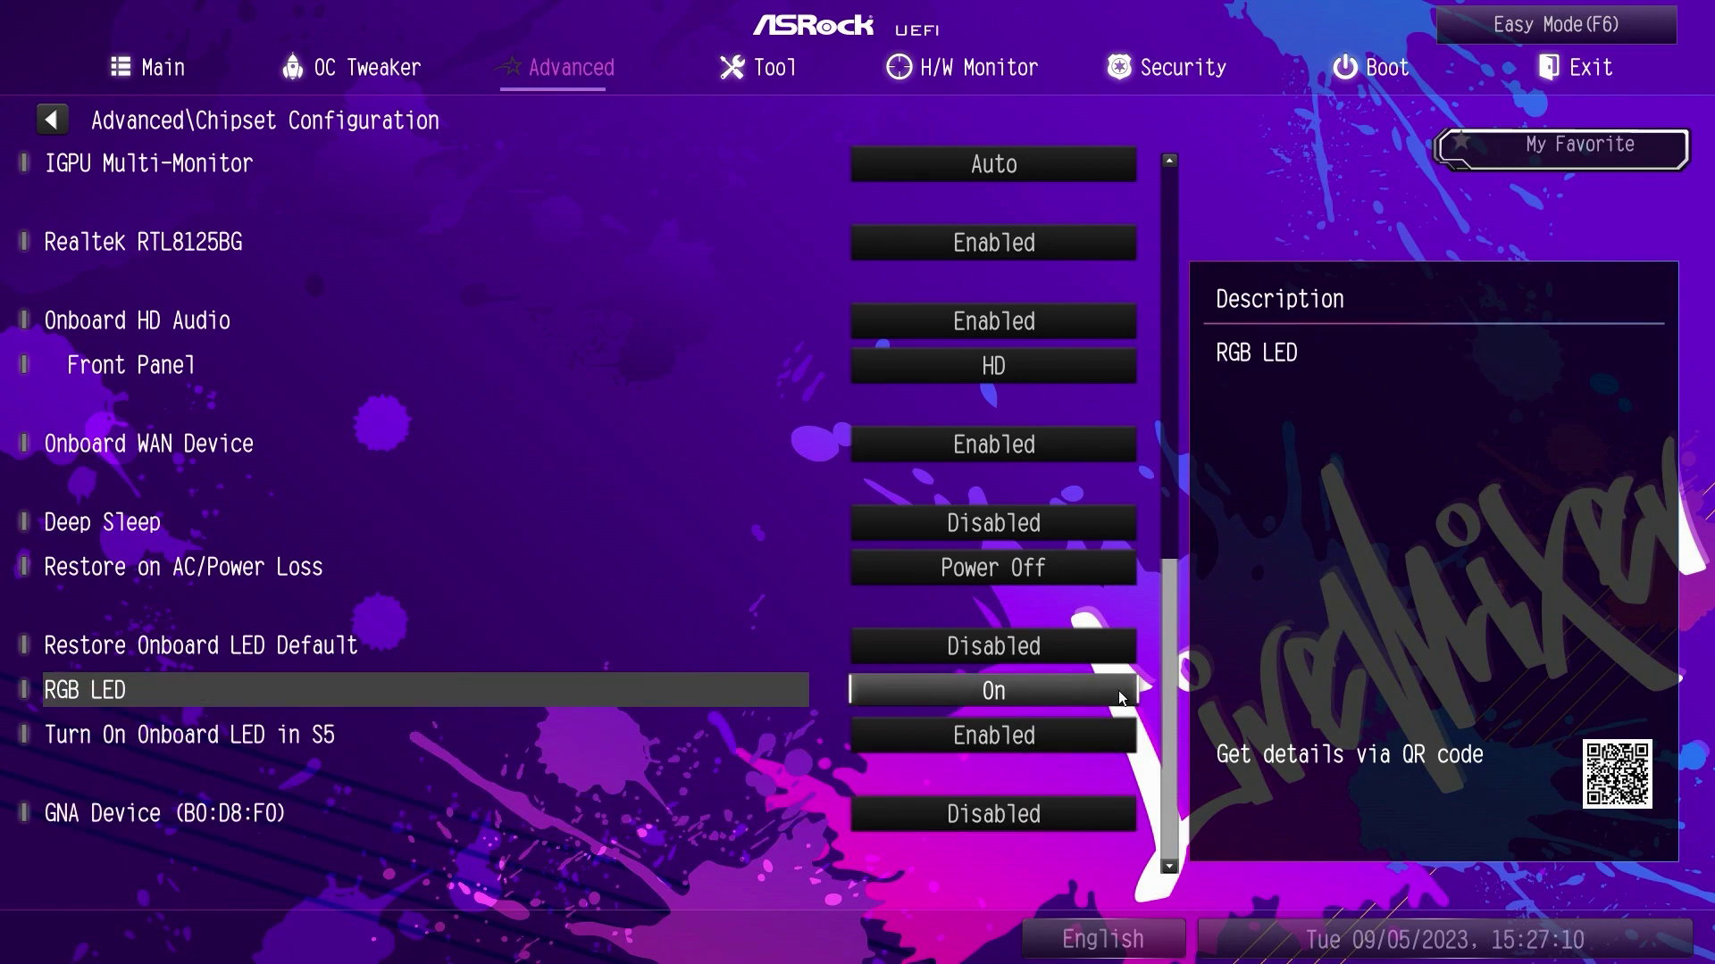
scroll(1129, 160, up, 1)
key(Escape)
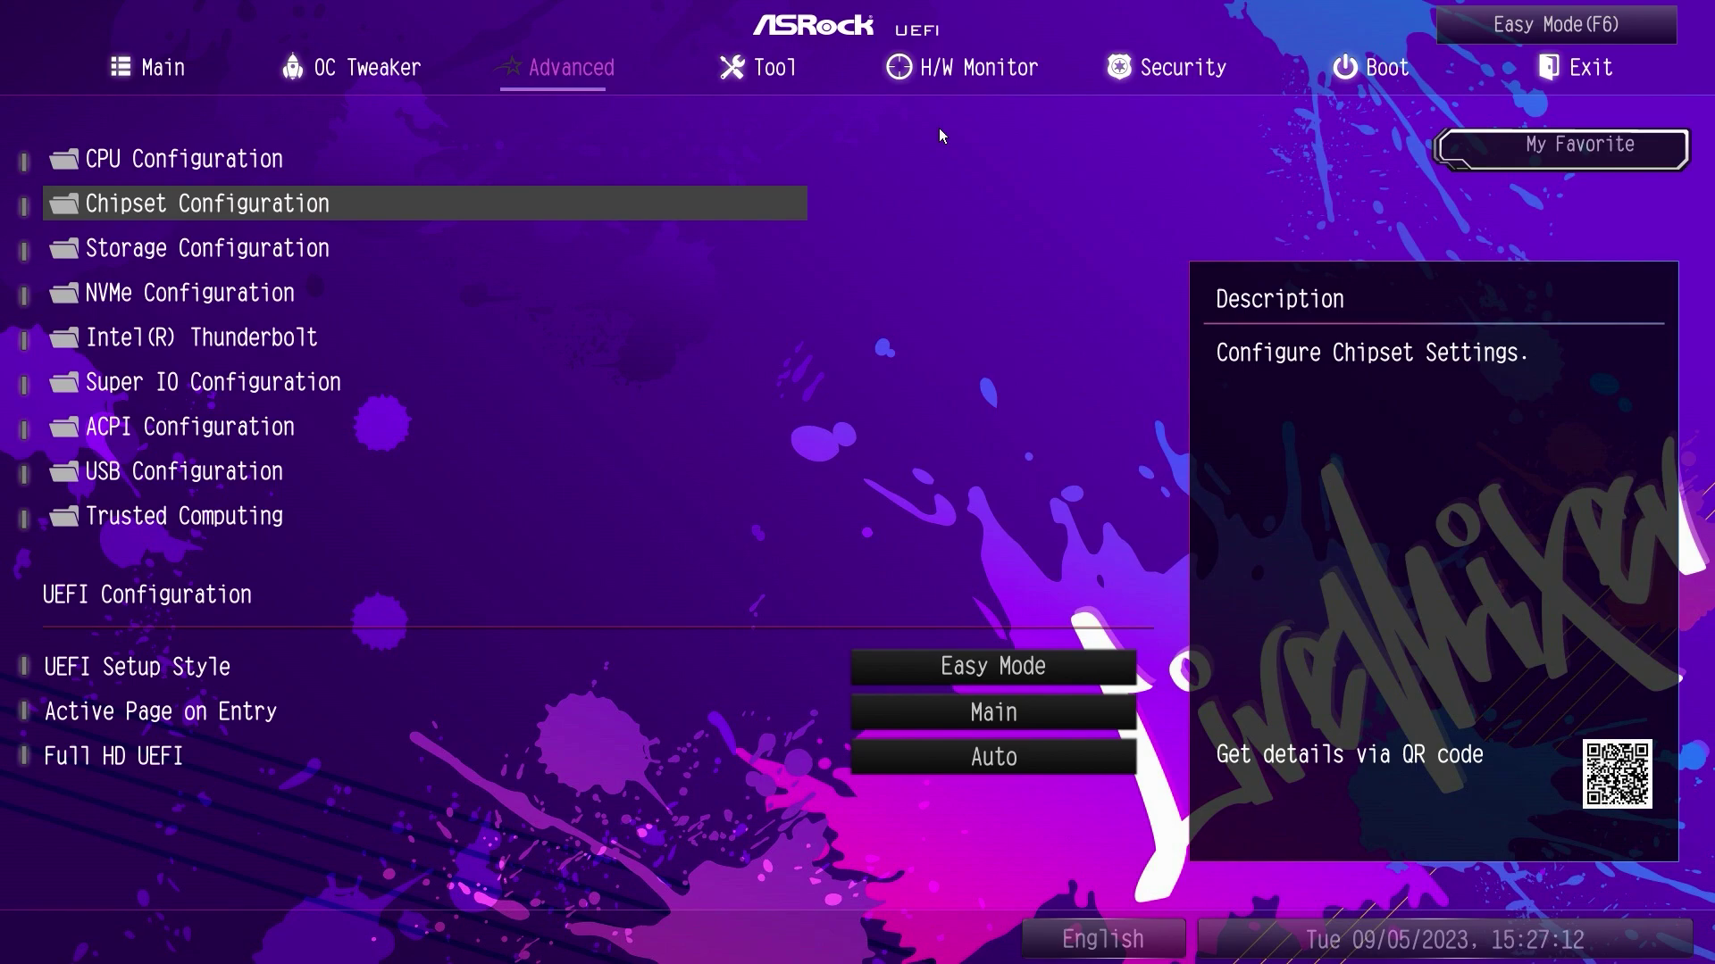
Review the Storage Configuration page with the M2_5 drive's details, and the NVMe Configuration page
click(301, 261)
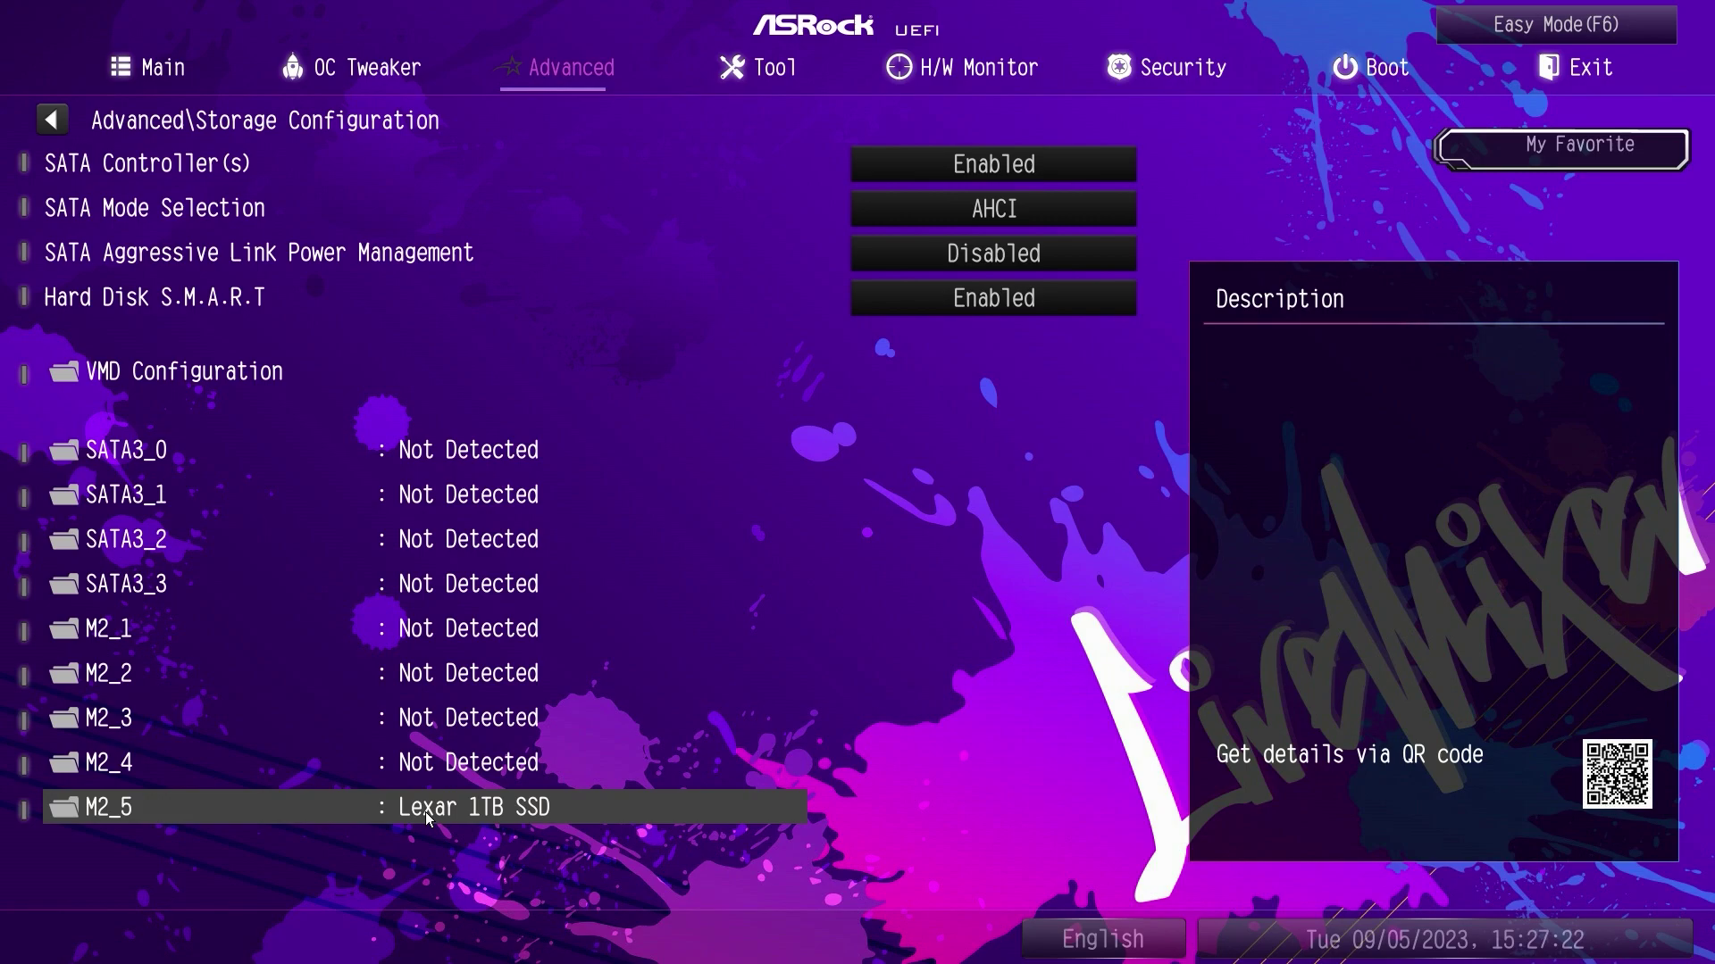
click(323, 820)
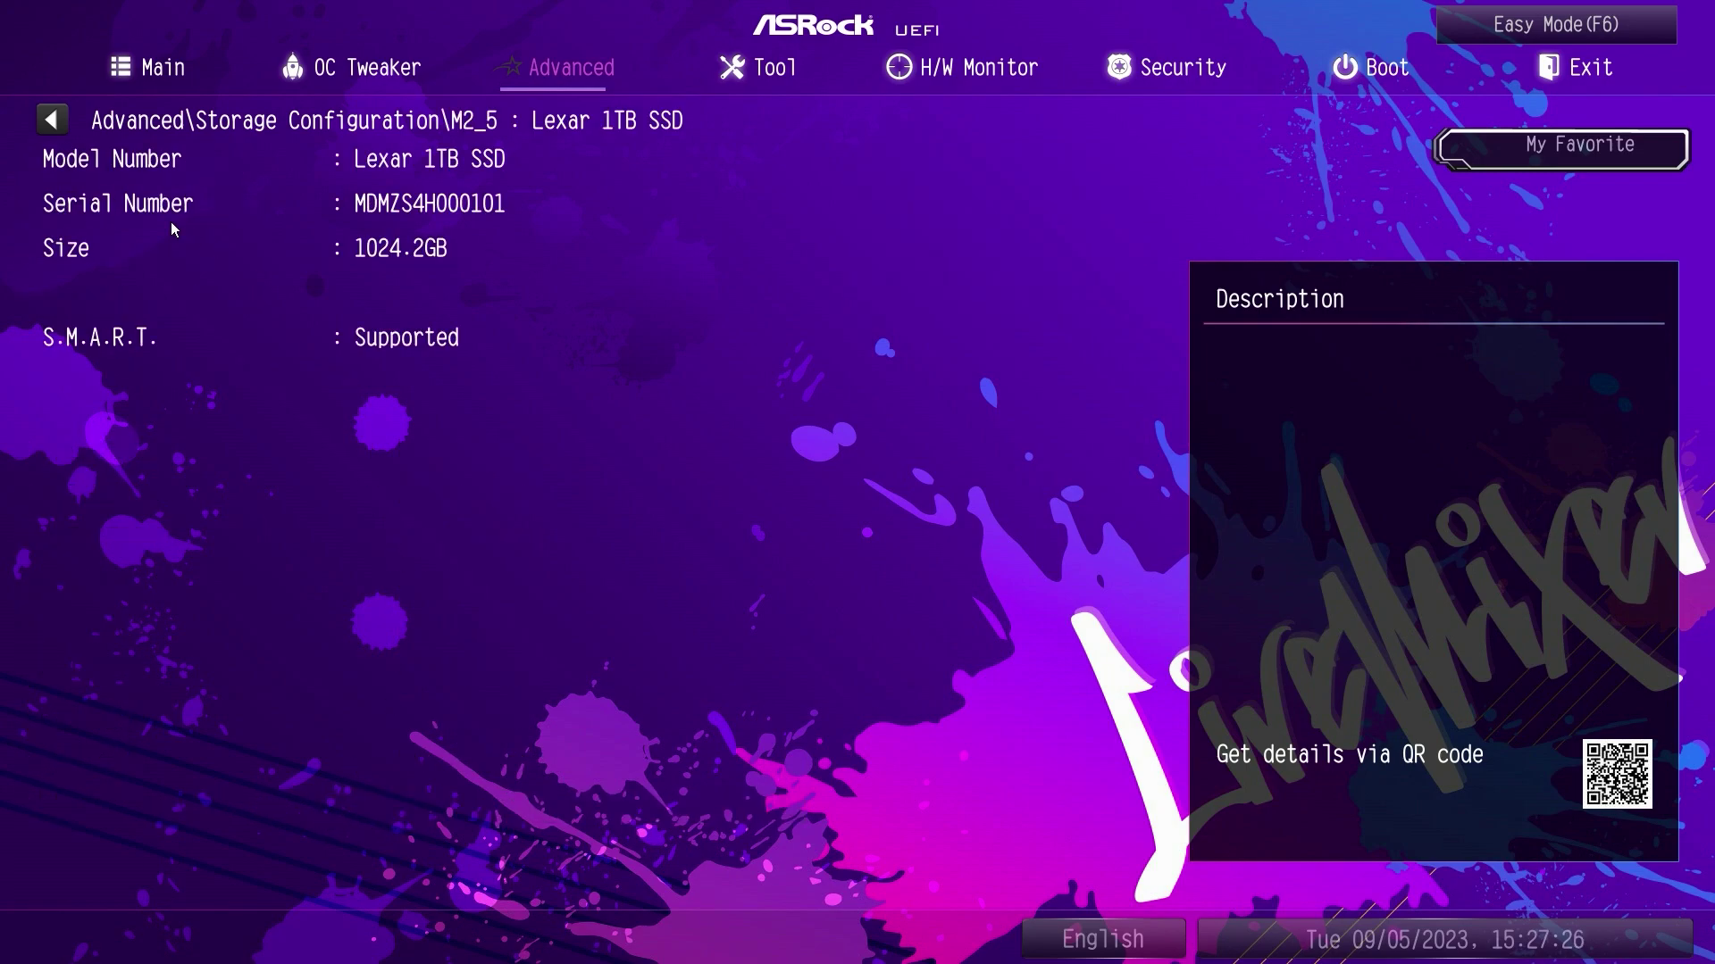
click(51, 119)
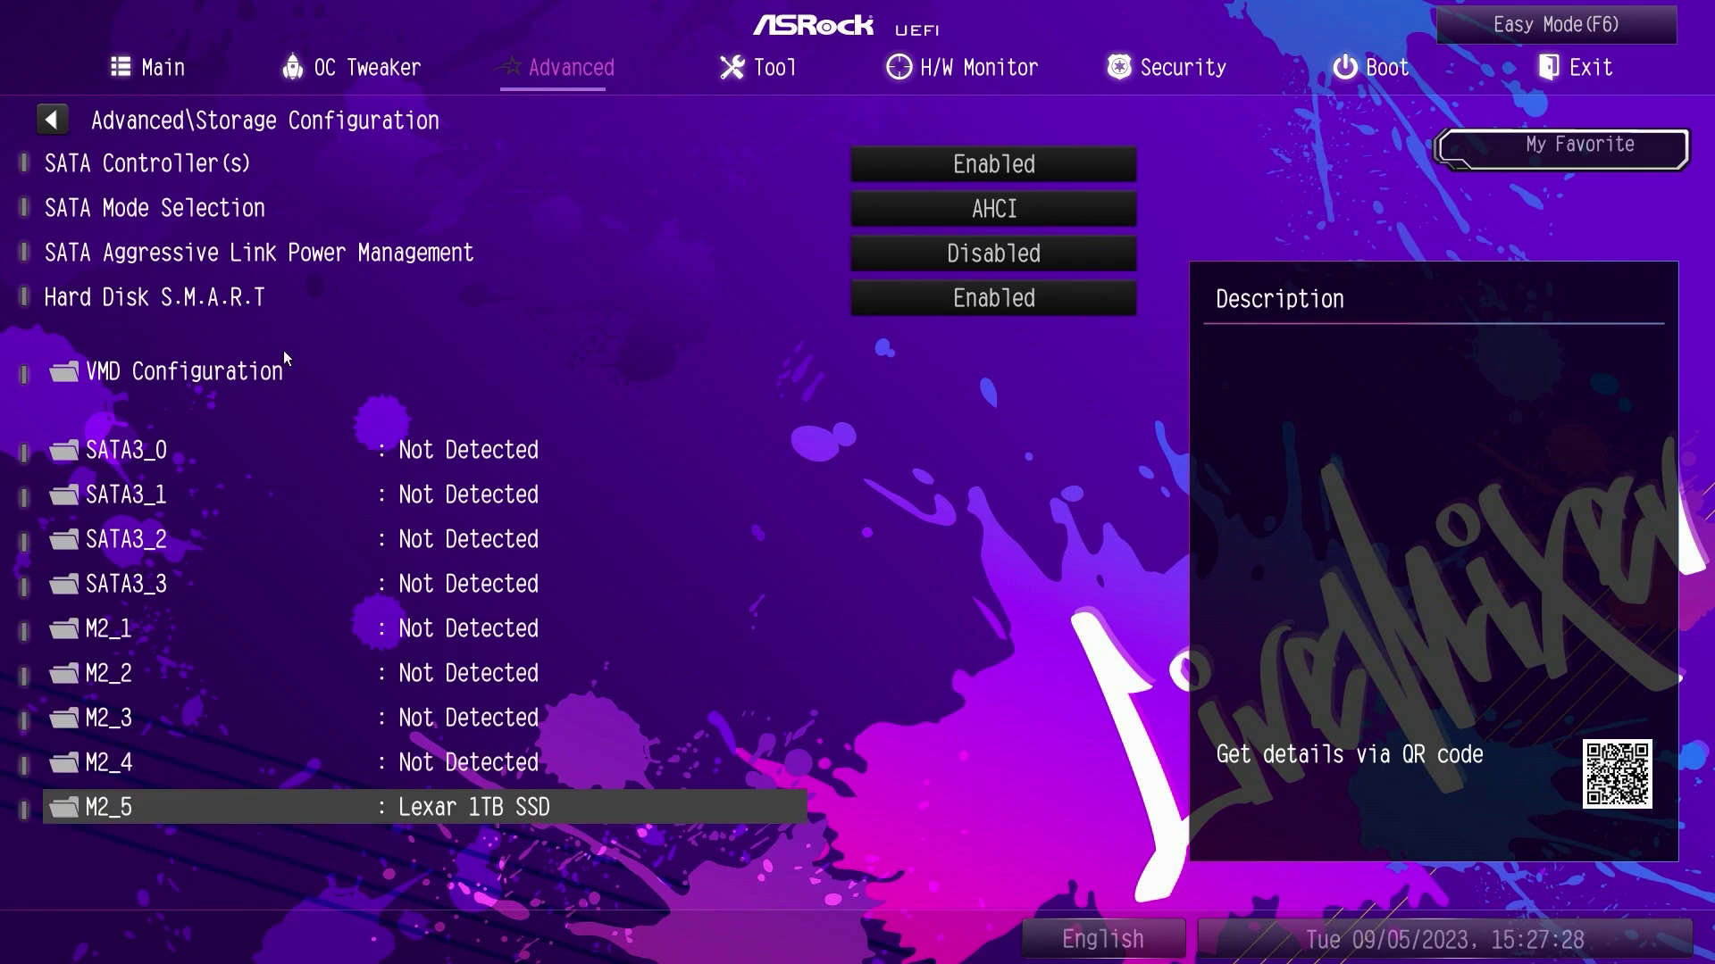
key(Escape)
click(205, 302)
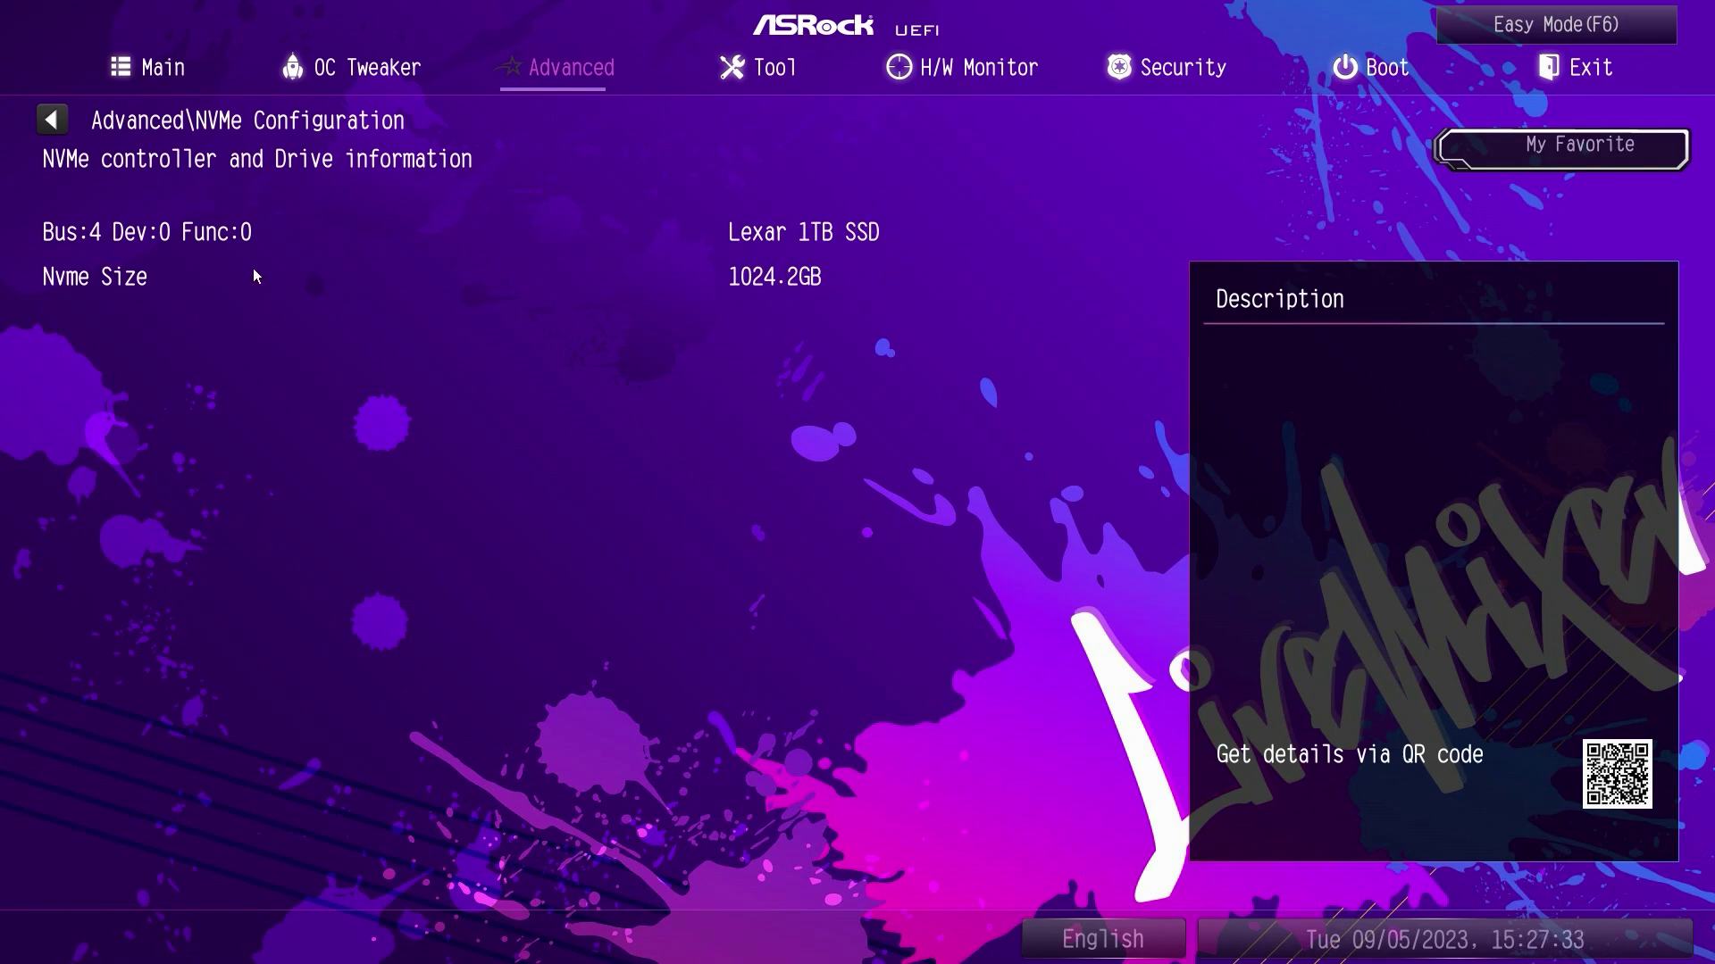
key(Escape)
Check the Intel(R) Thunderbolt and Super IO Configuration pages of the Advanced section
click(192, 337)
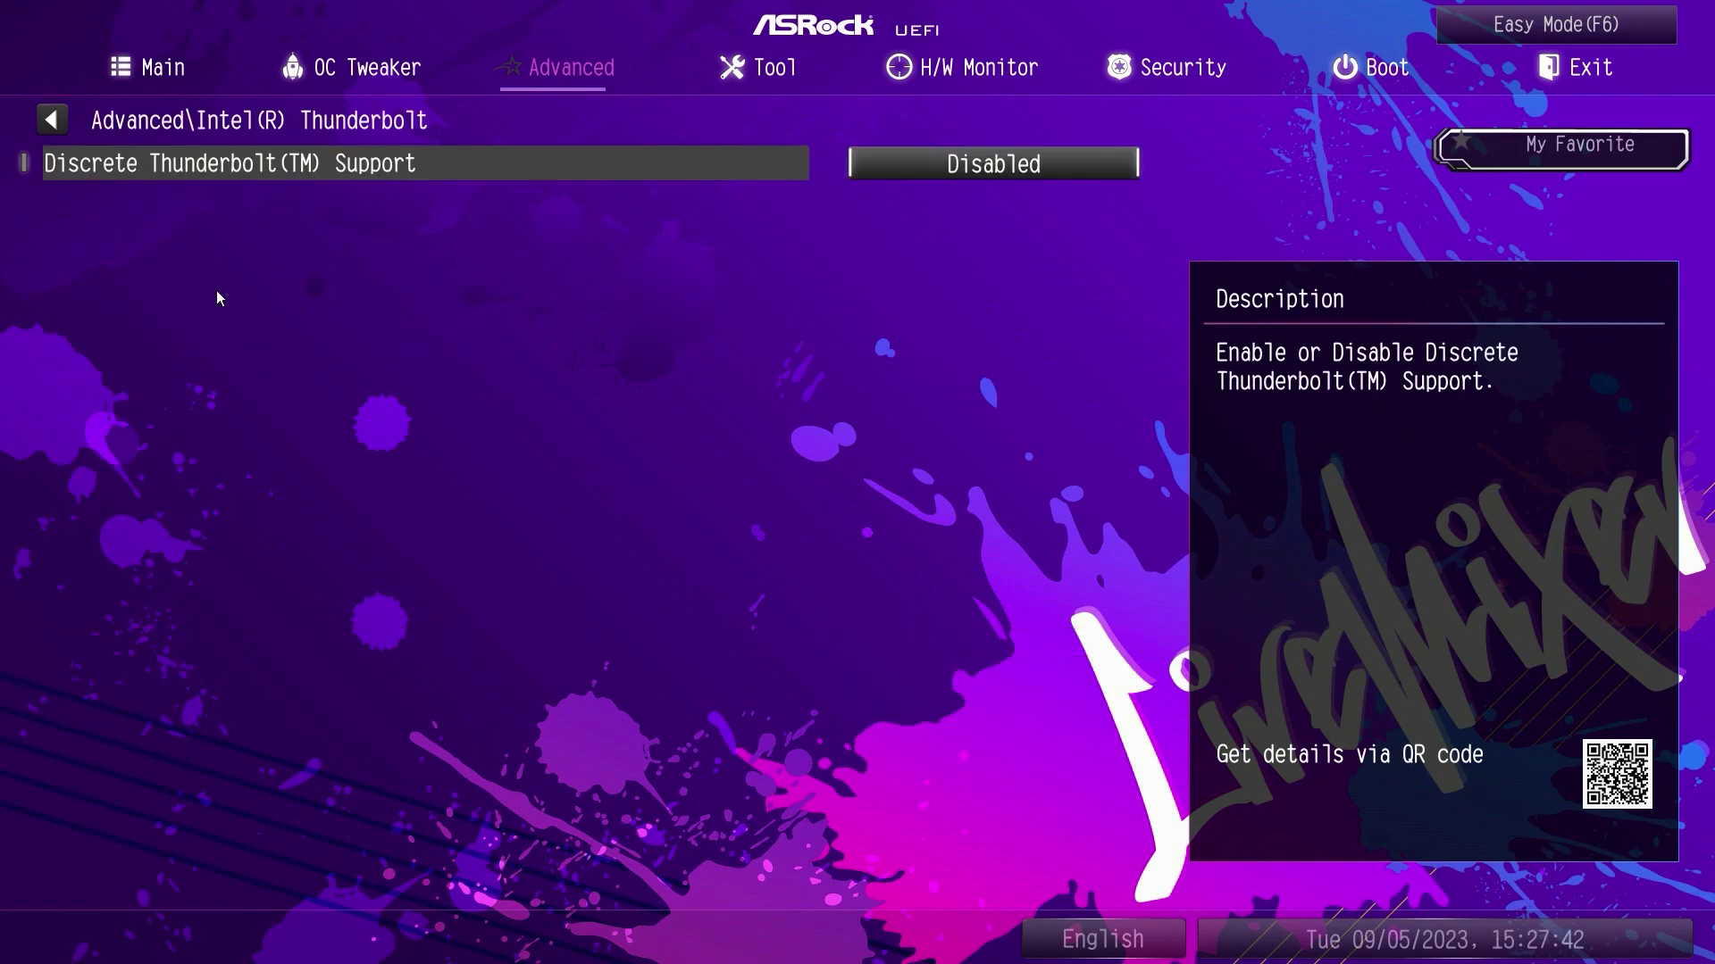
key(Escape)
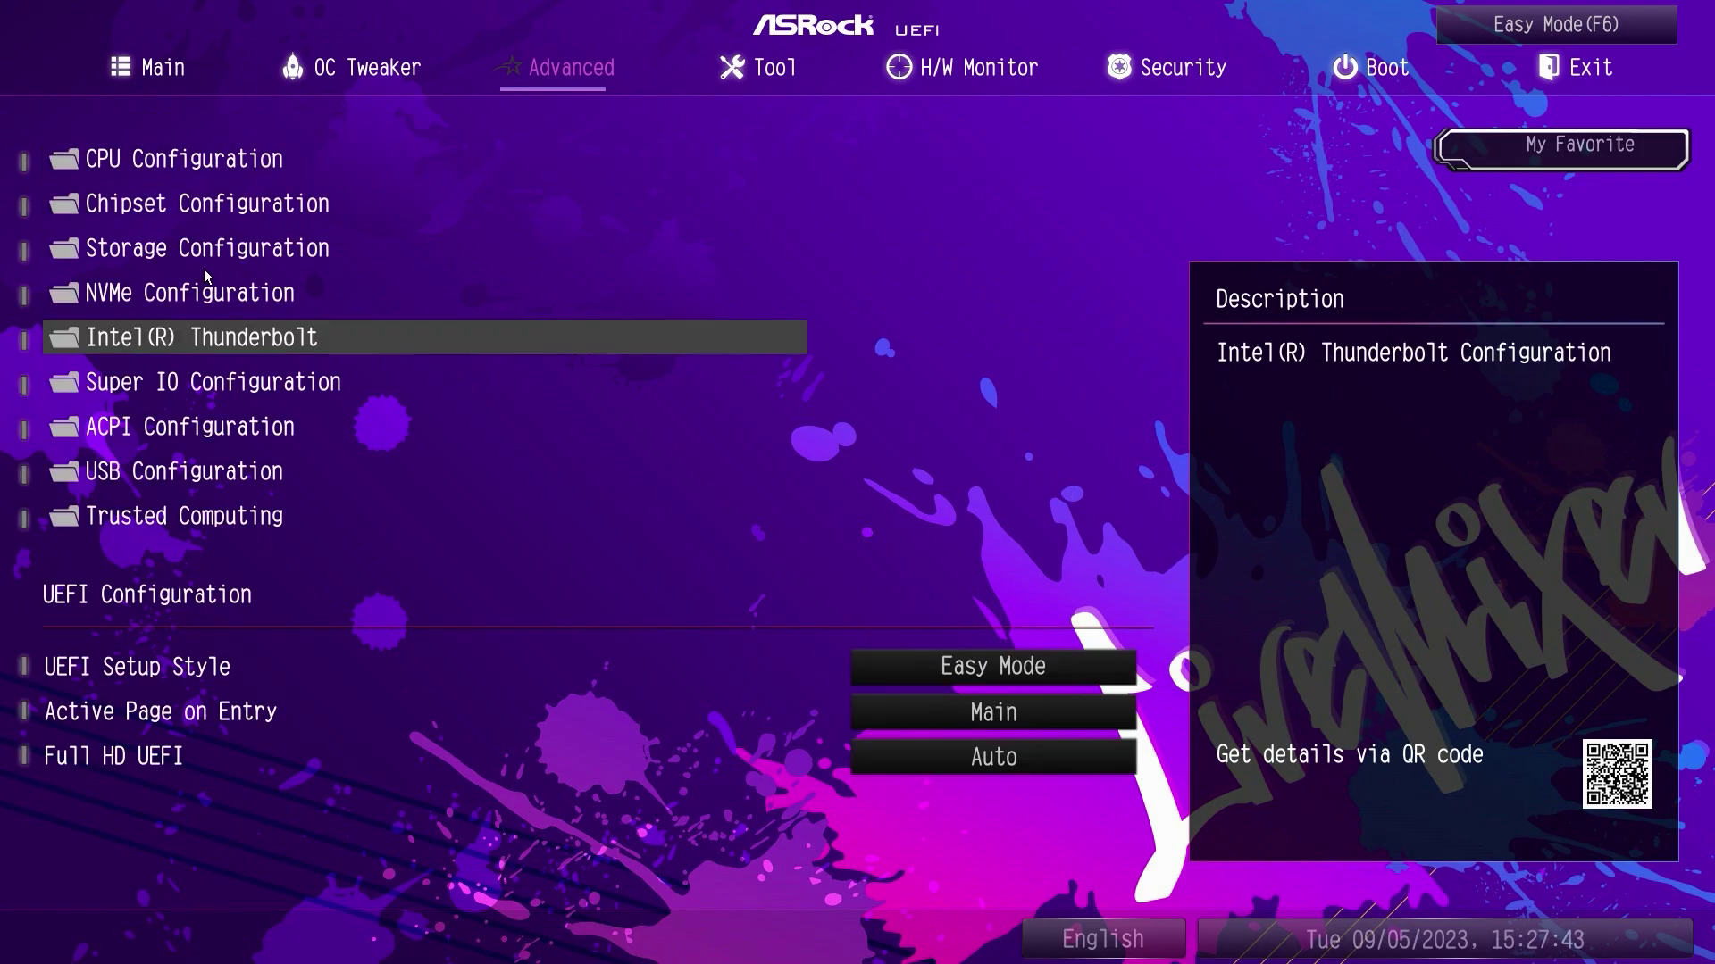
click(198, 378)
click(51, 121)
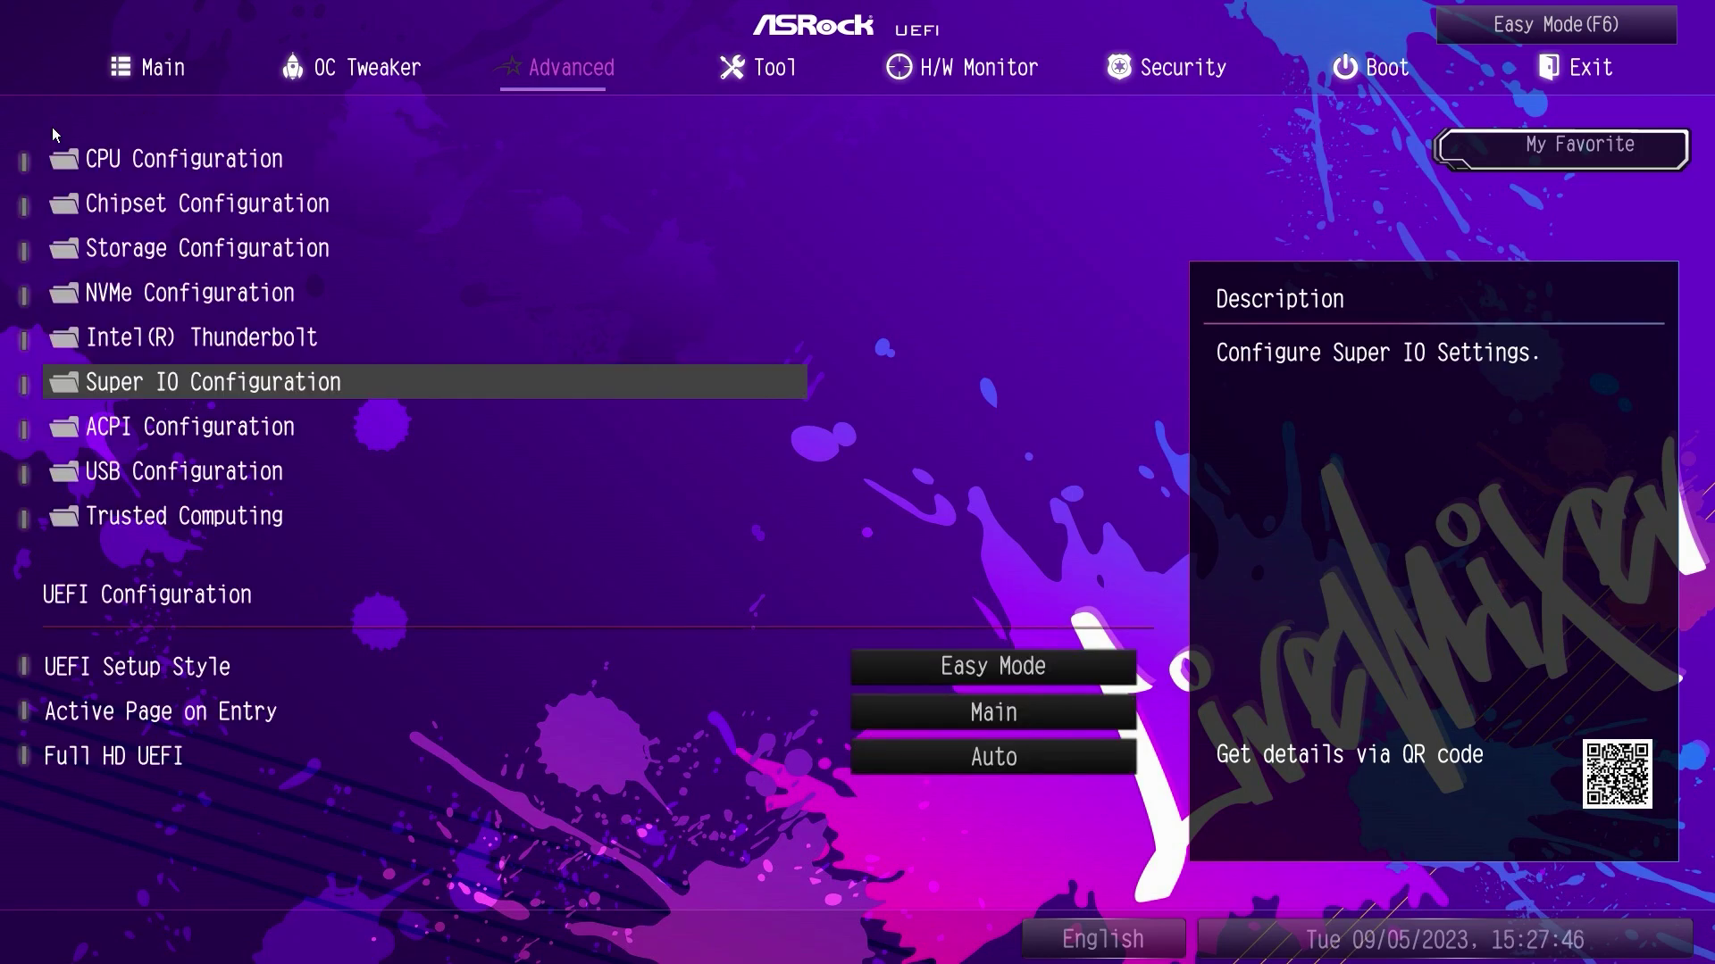
Review the ACPI Configuration power-on options and the USB Configuration page
click(180, 425)
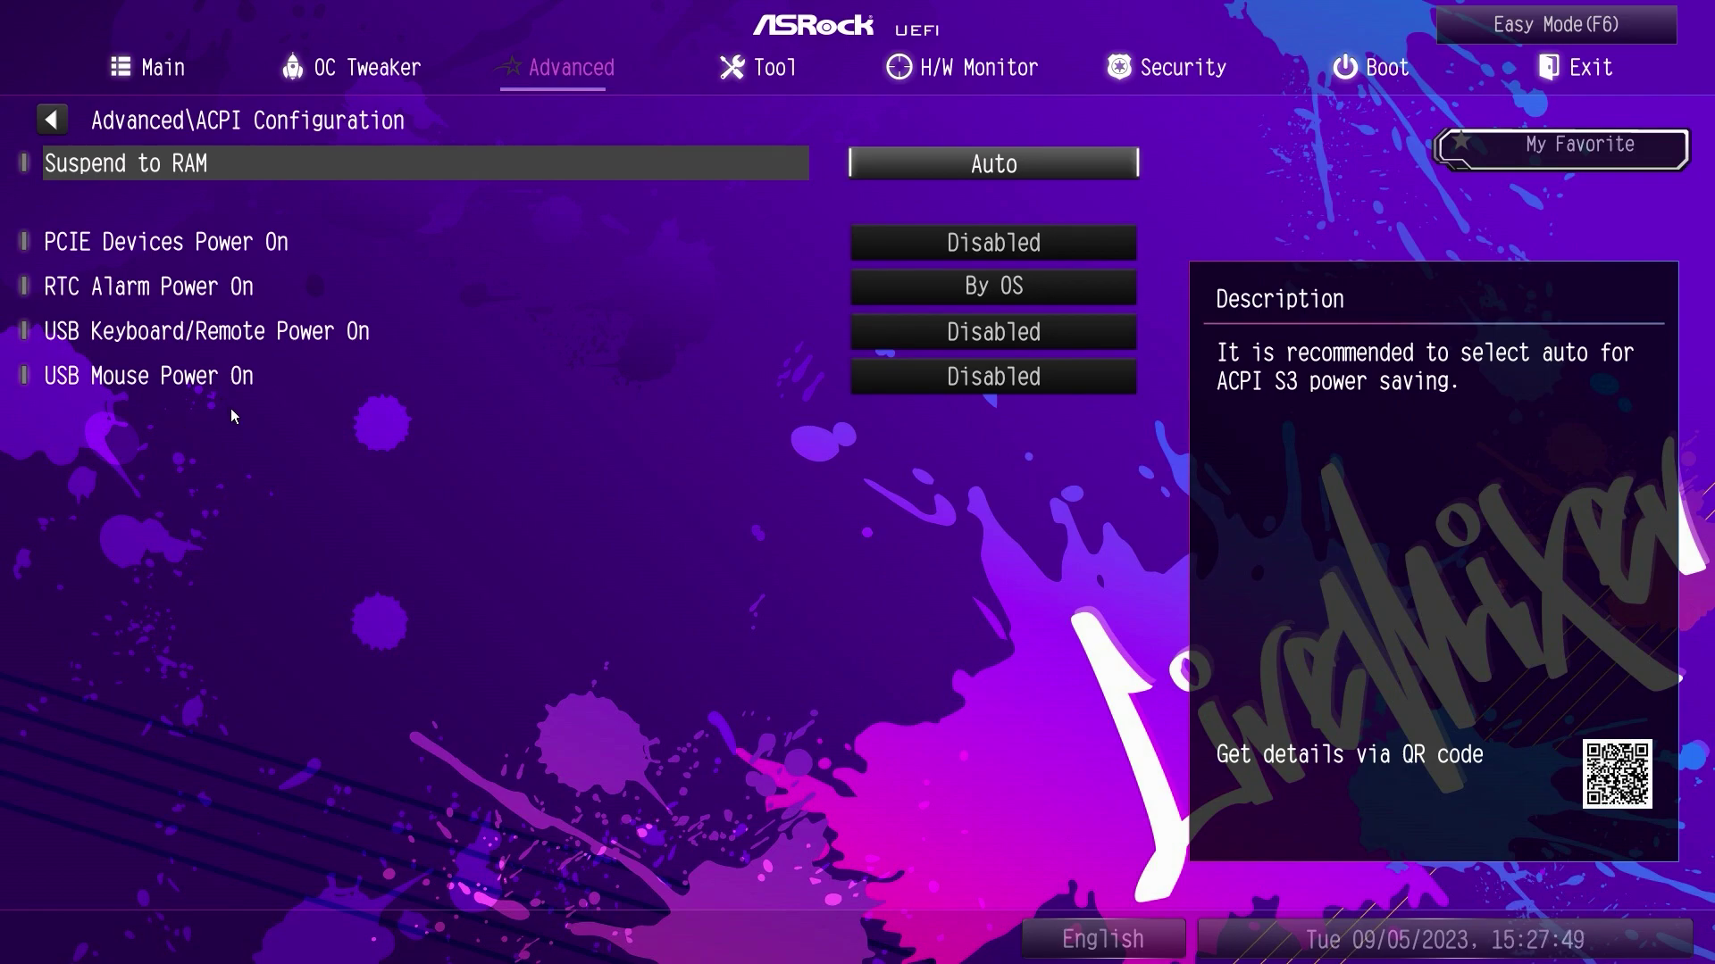
key(Escape)
click(184, 471)
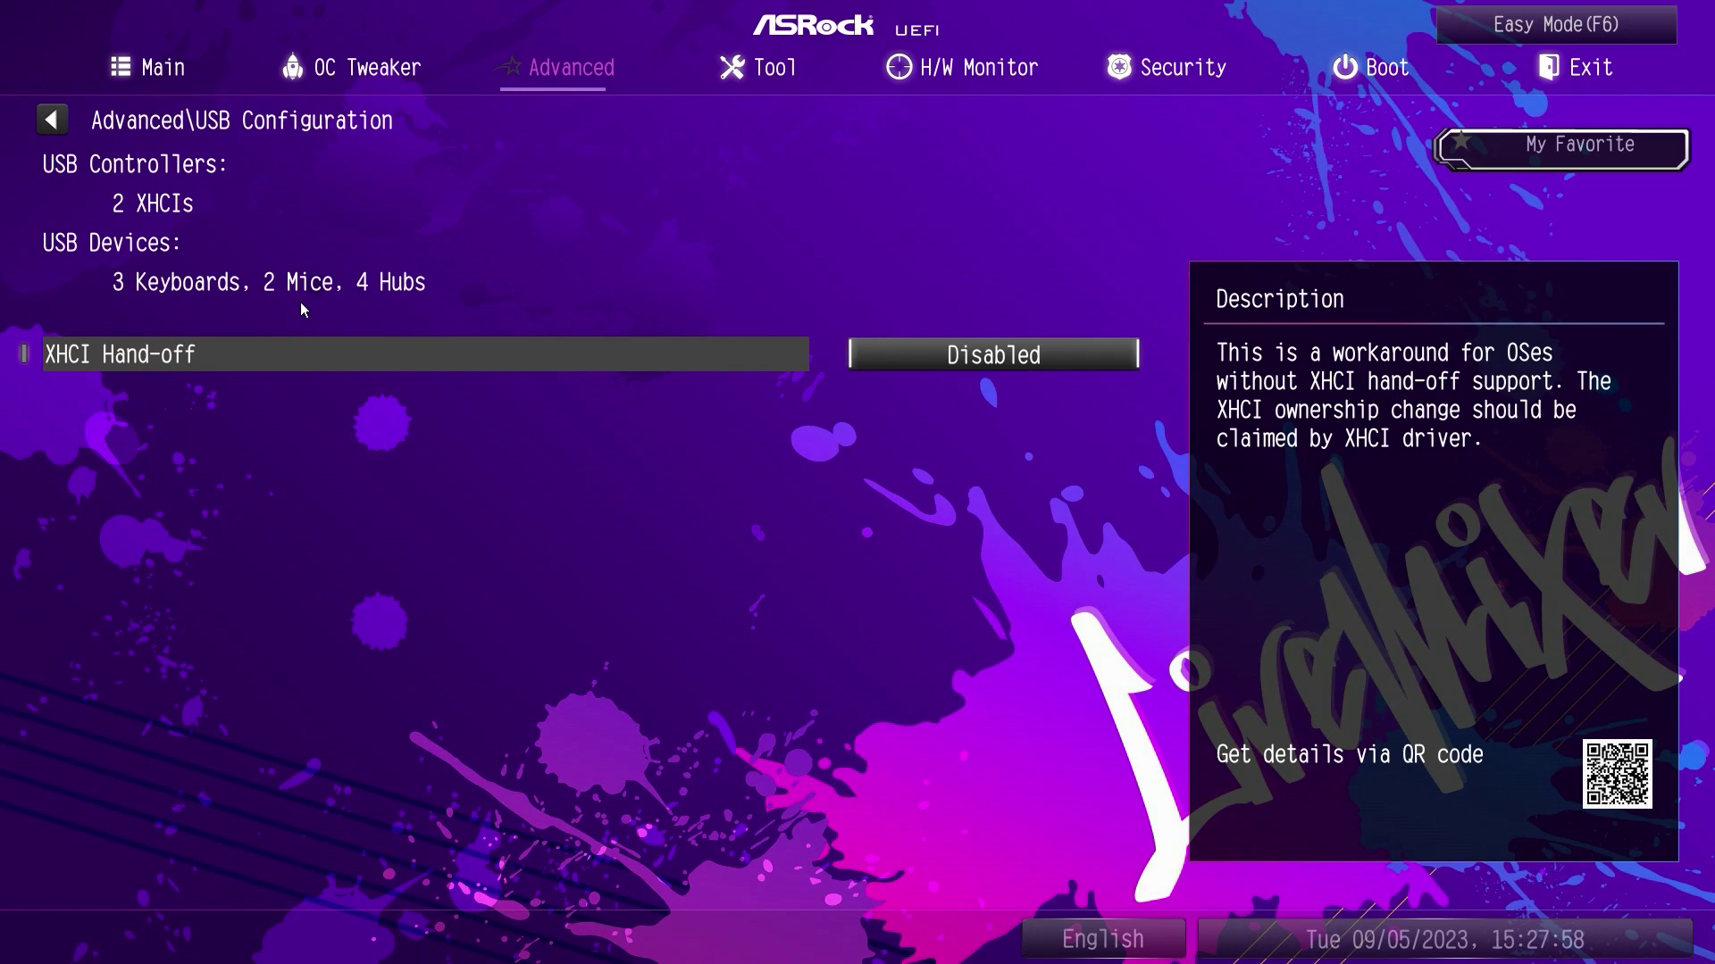
key(Escape)
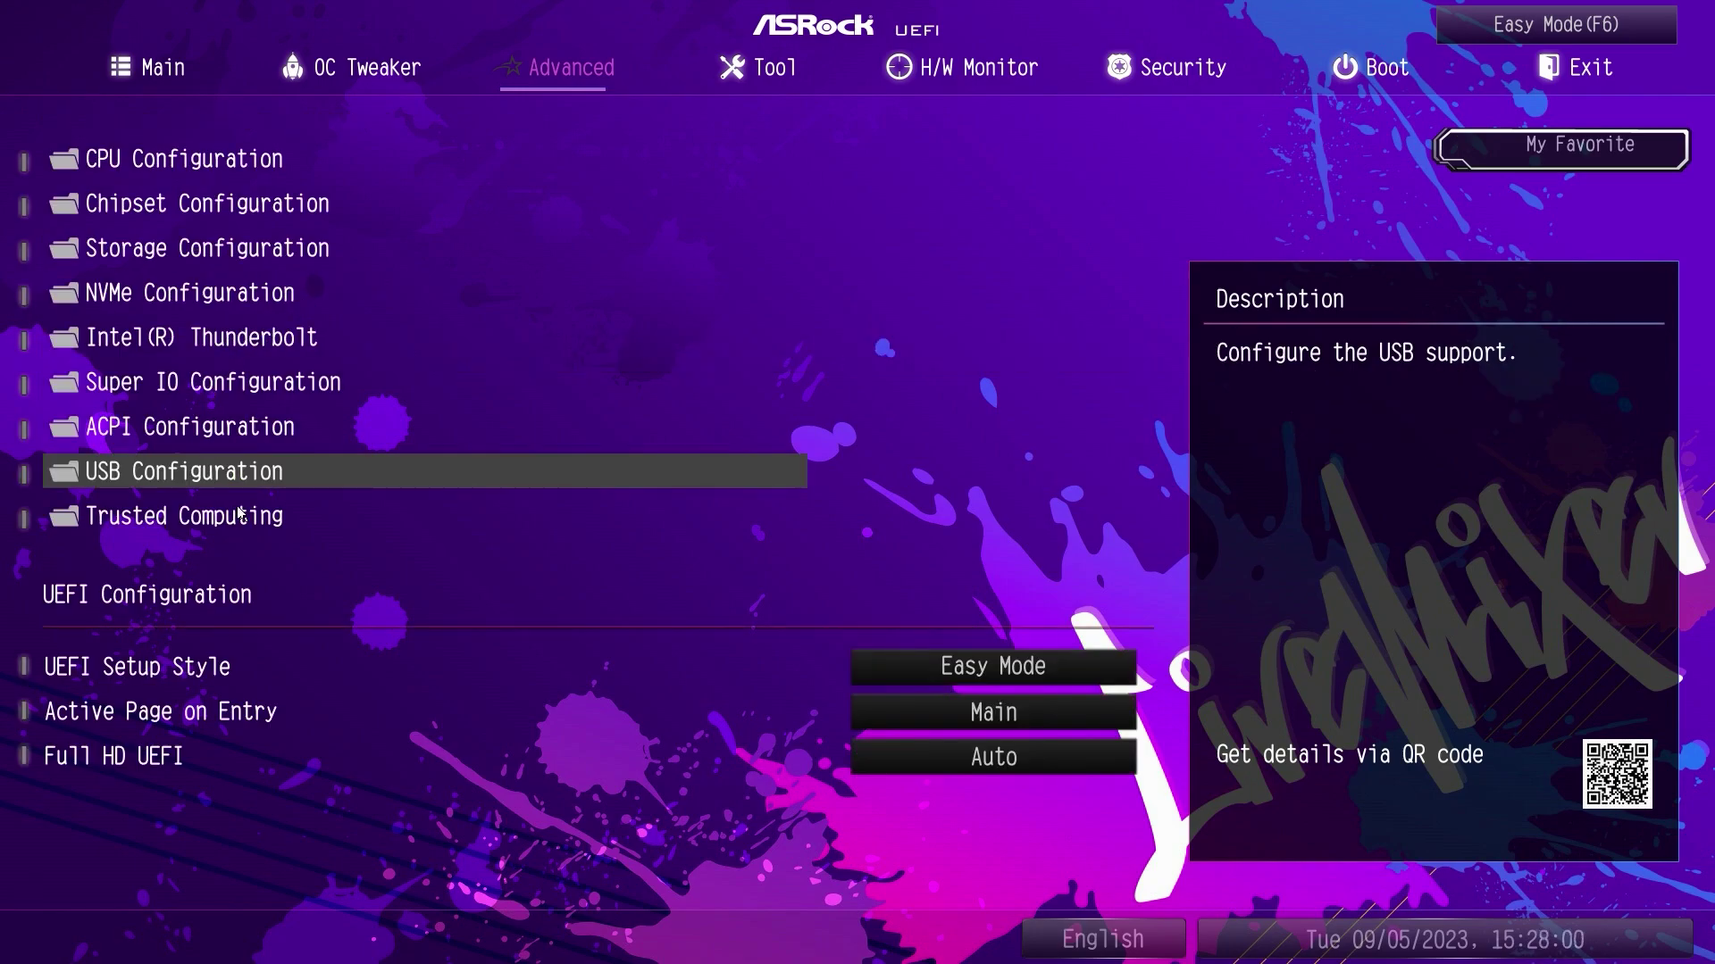
Examine the Trusted Computing page, including Security Device Support, the PCR banks and the hierarchy settings, and return to the Advanced section
key(Down)
key(Down)
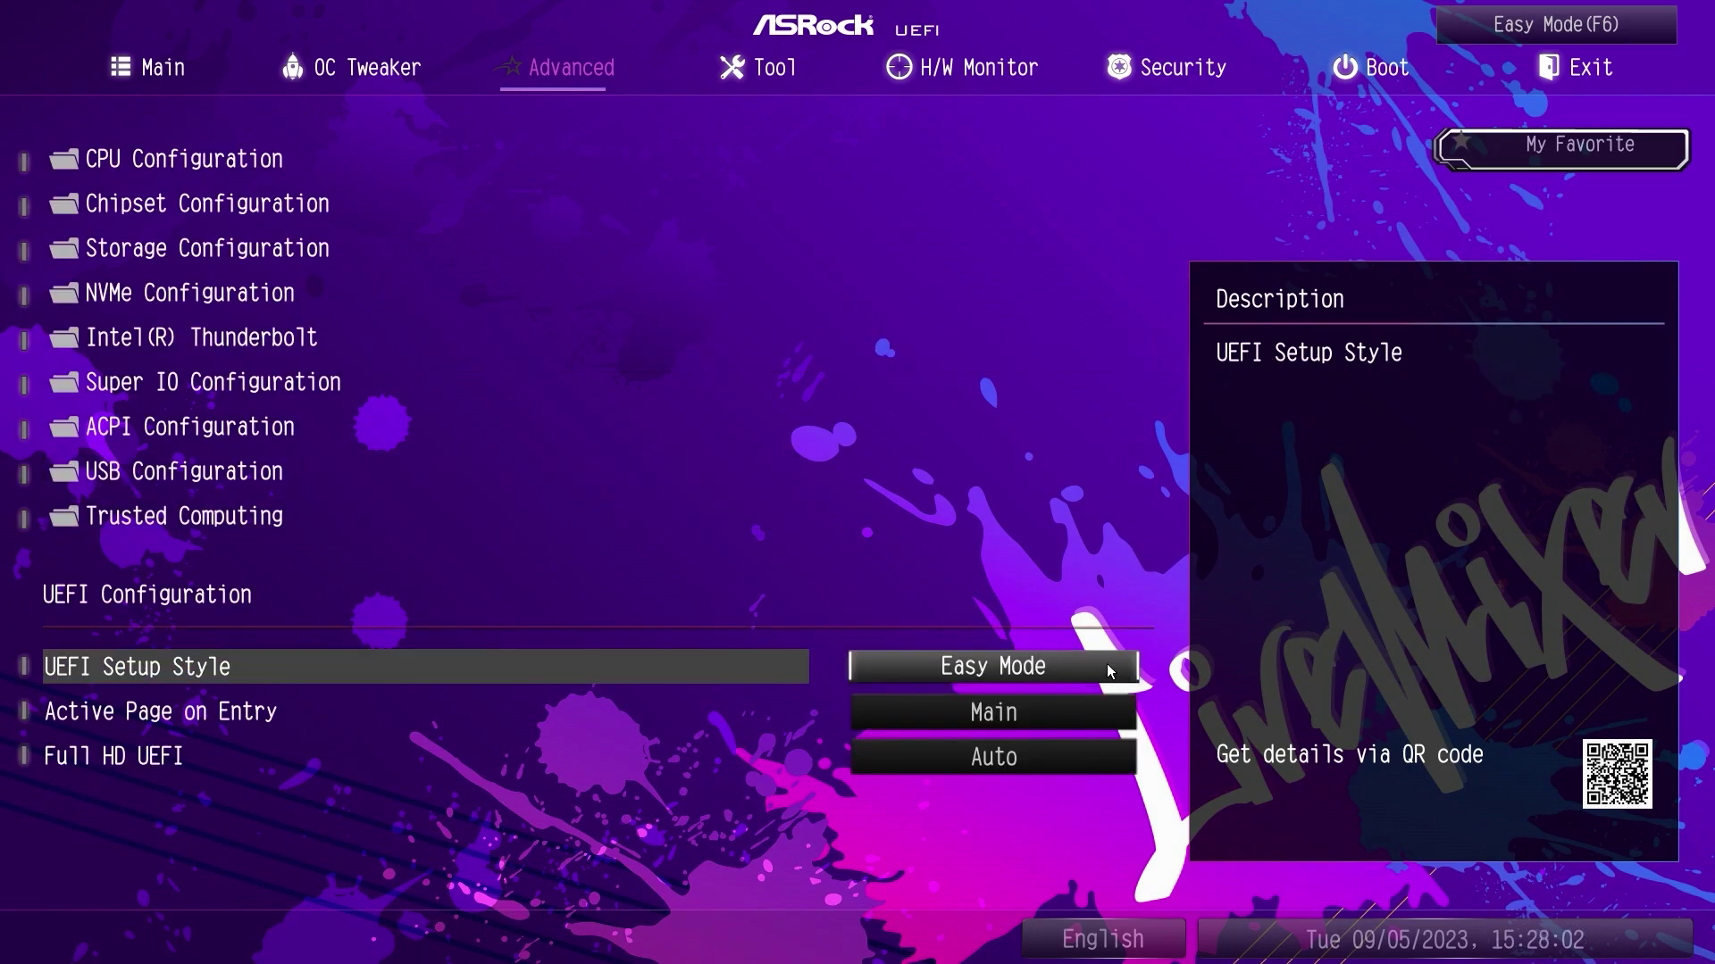
double_click(207, 521)
key(Escape)
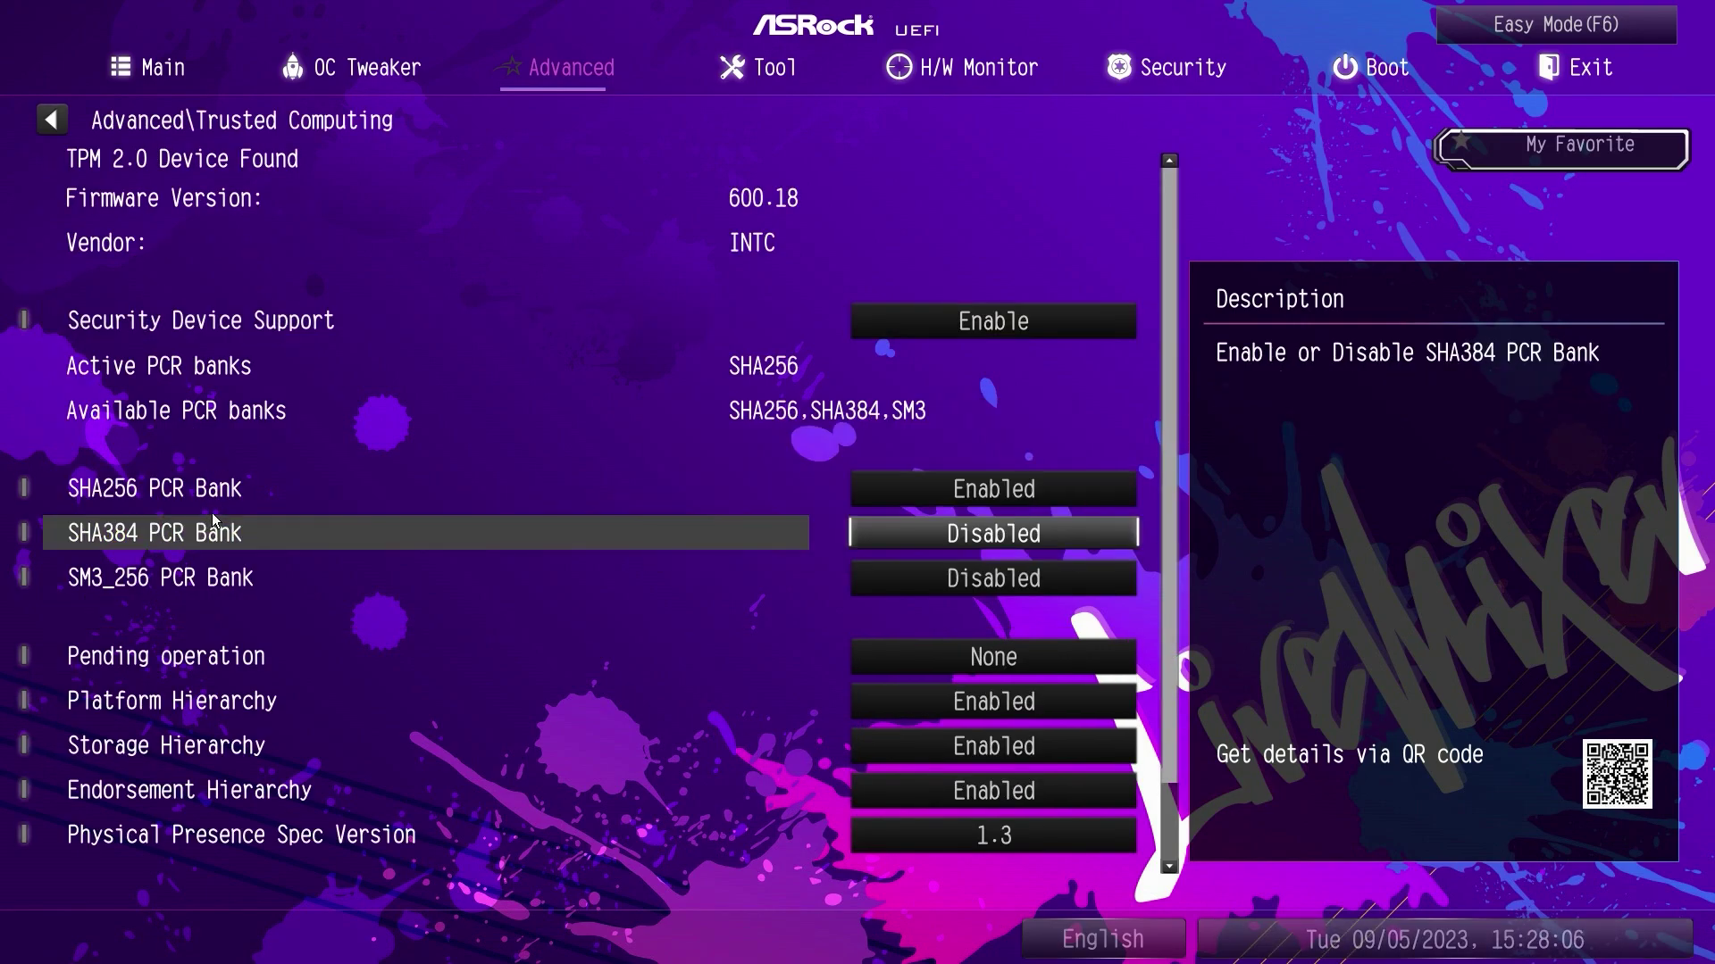
key(Escape)
double_click(110, 529)
scroll(1118, 834, down, 1)
scroll(1118, 844, down, 1)
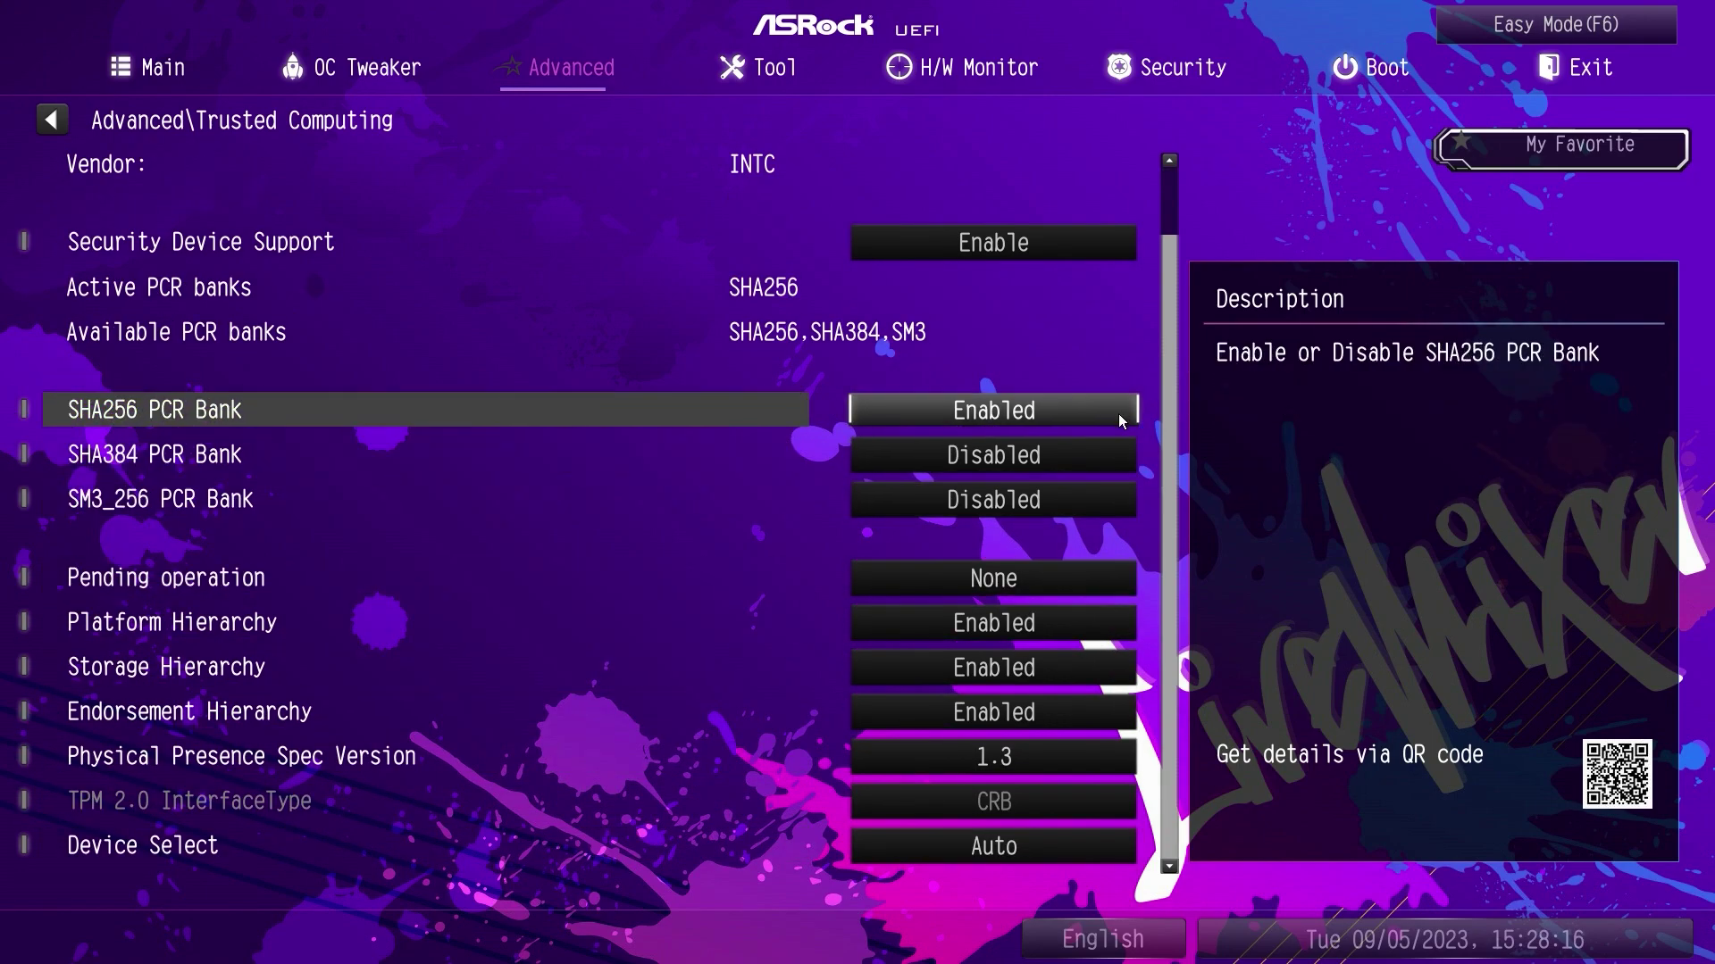
scroll(1121, 330, up, 2)
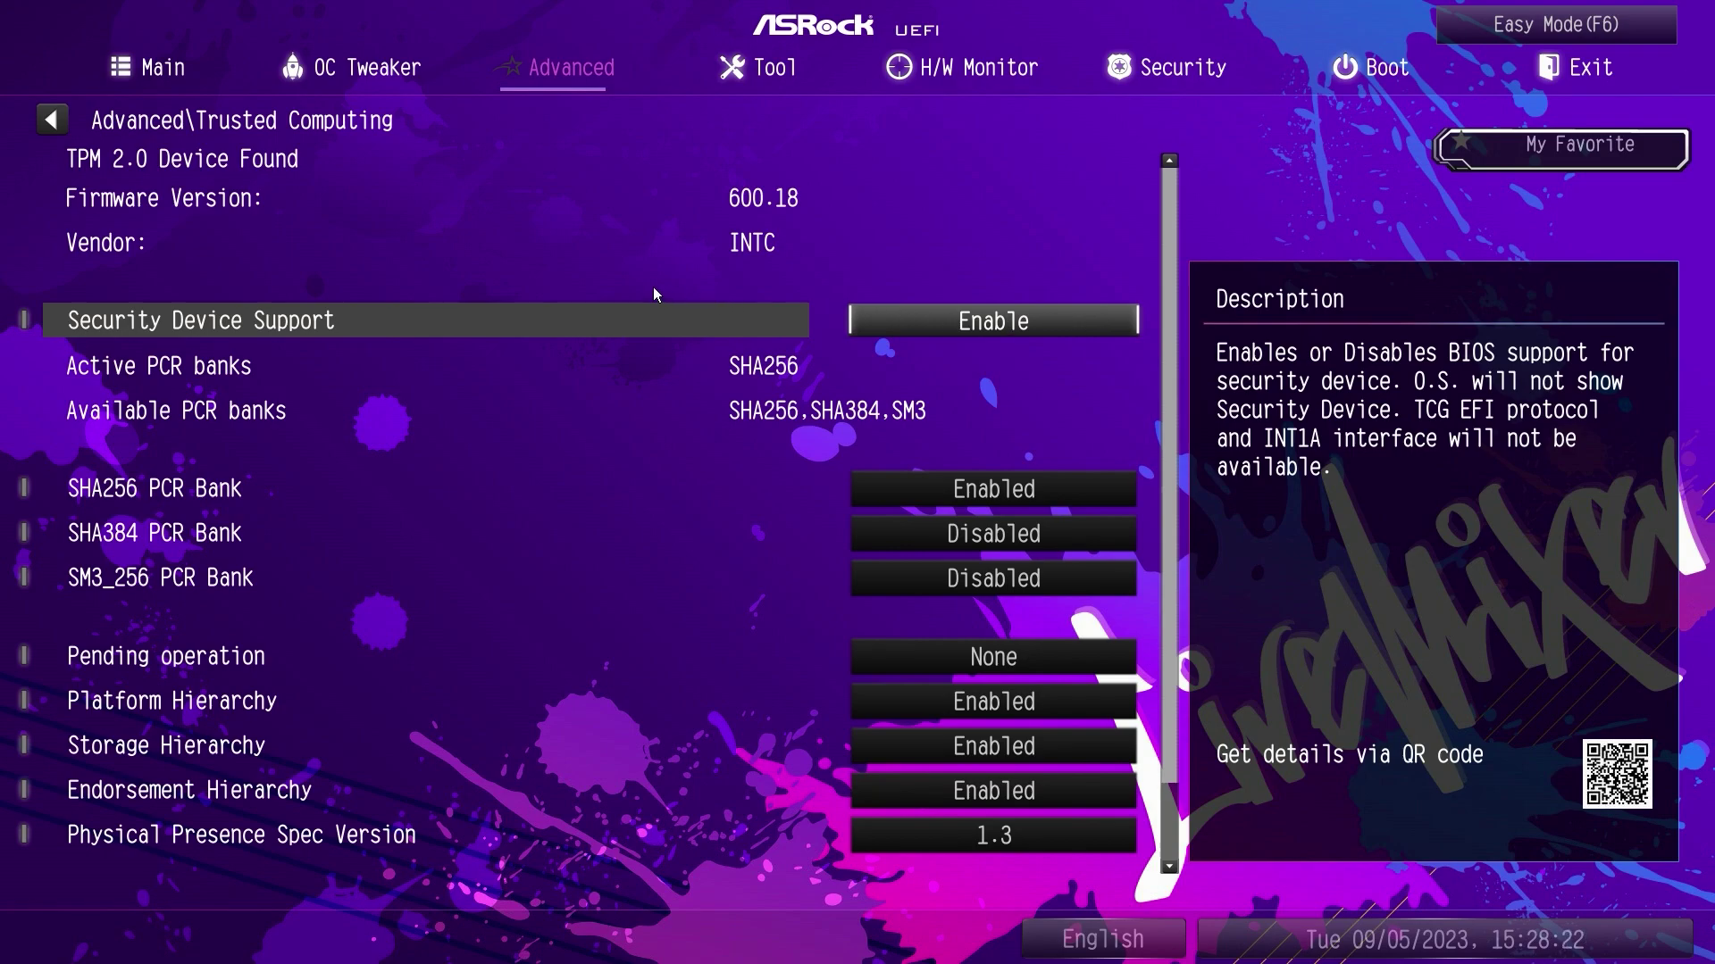
click(51, 121)
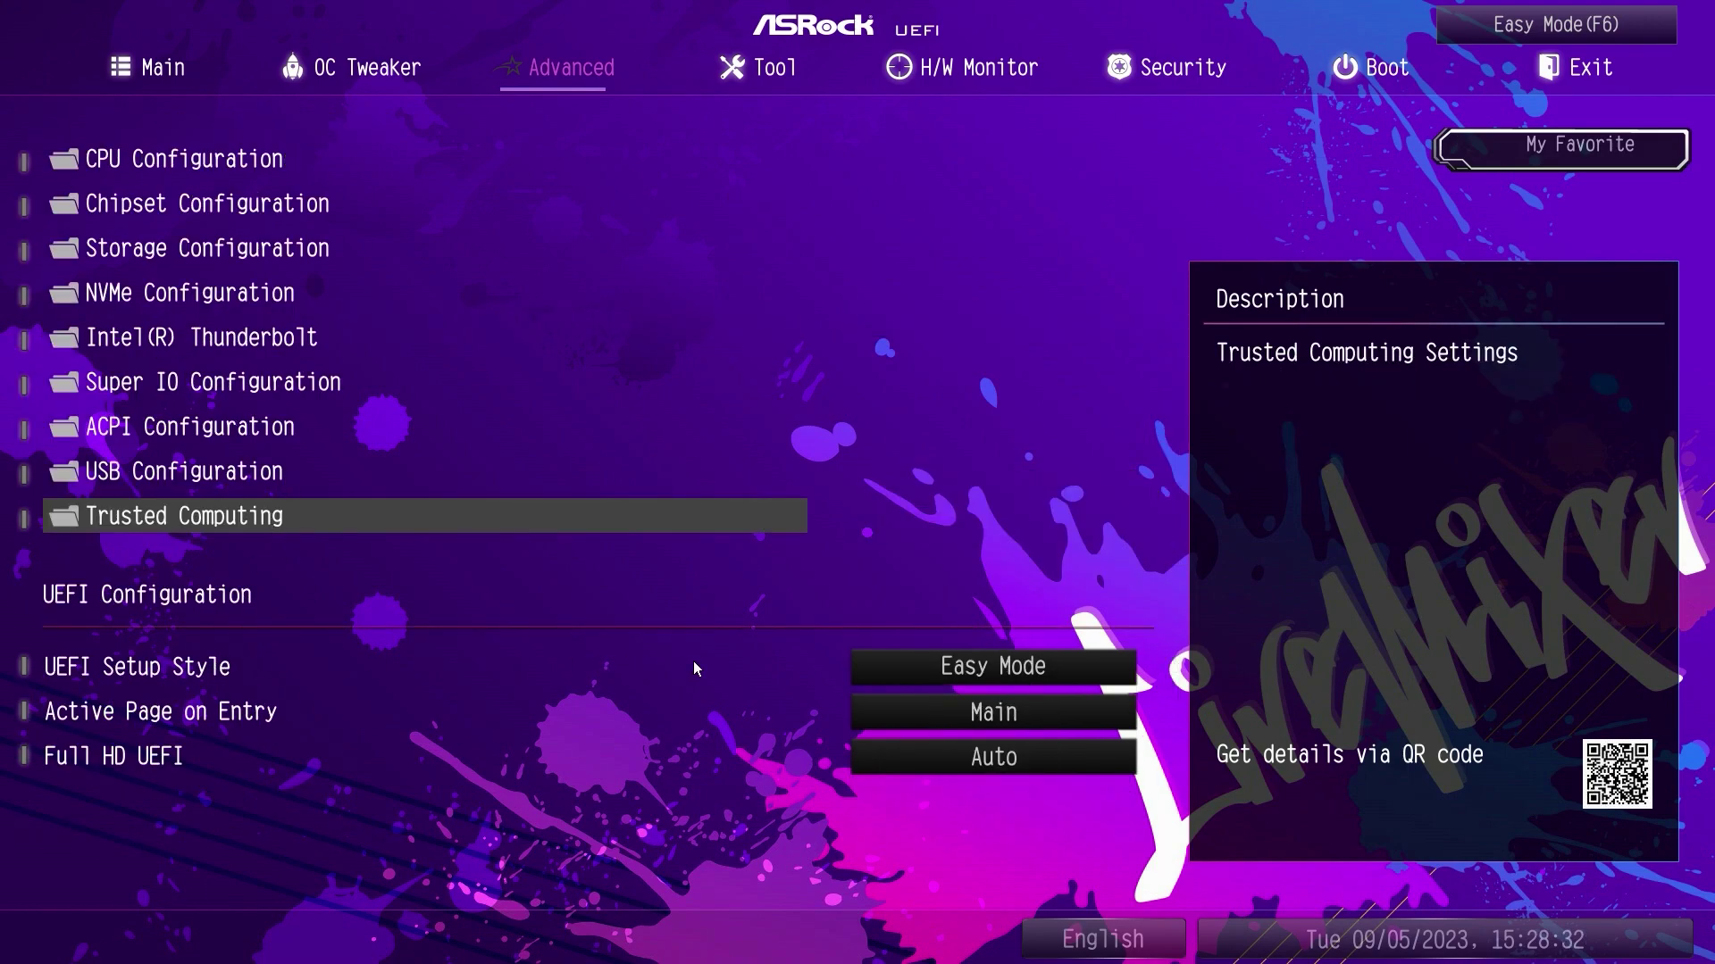
View the available choices for UEFI Setup Style and Active Page on Entry without changing either
click(914, 675)
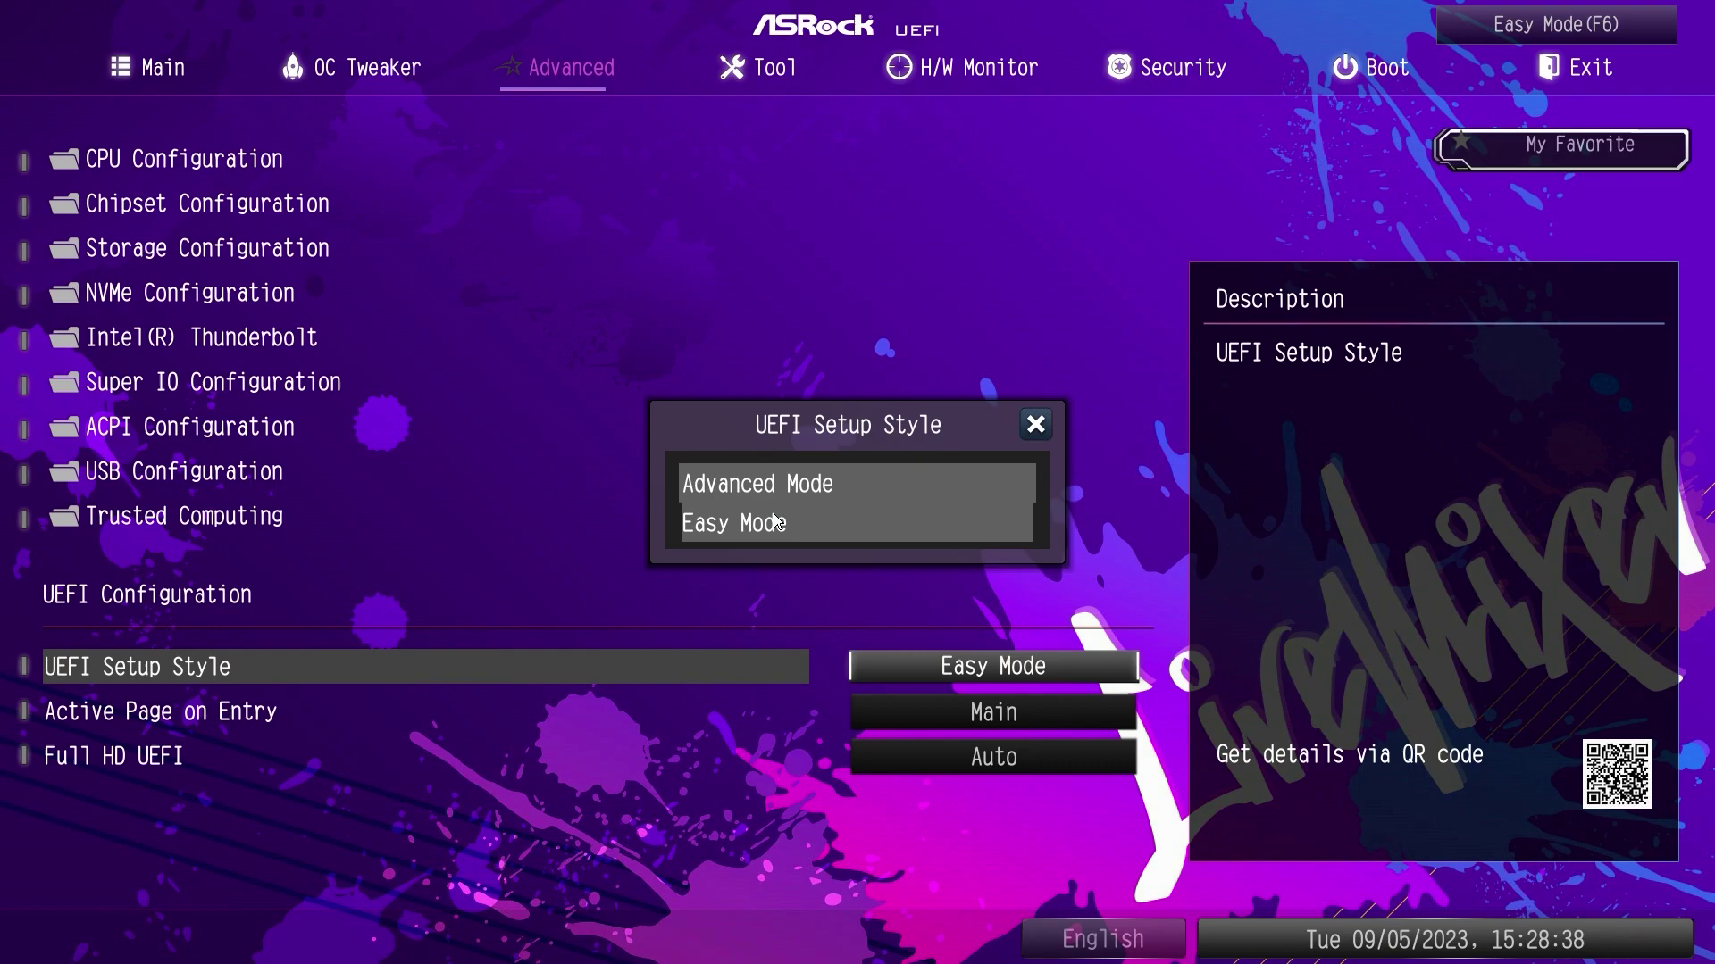
click(1033, 427)
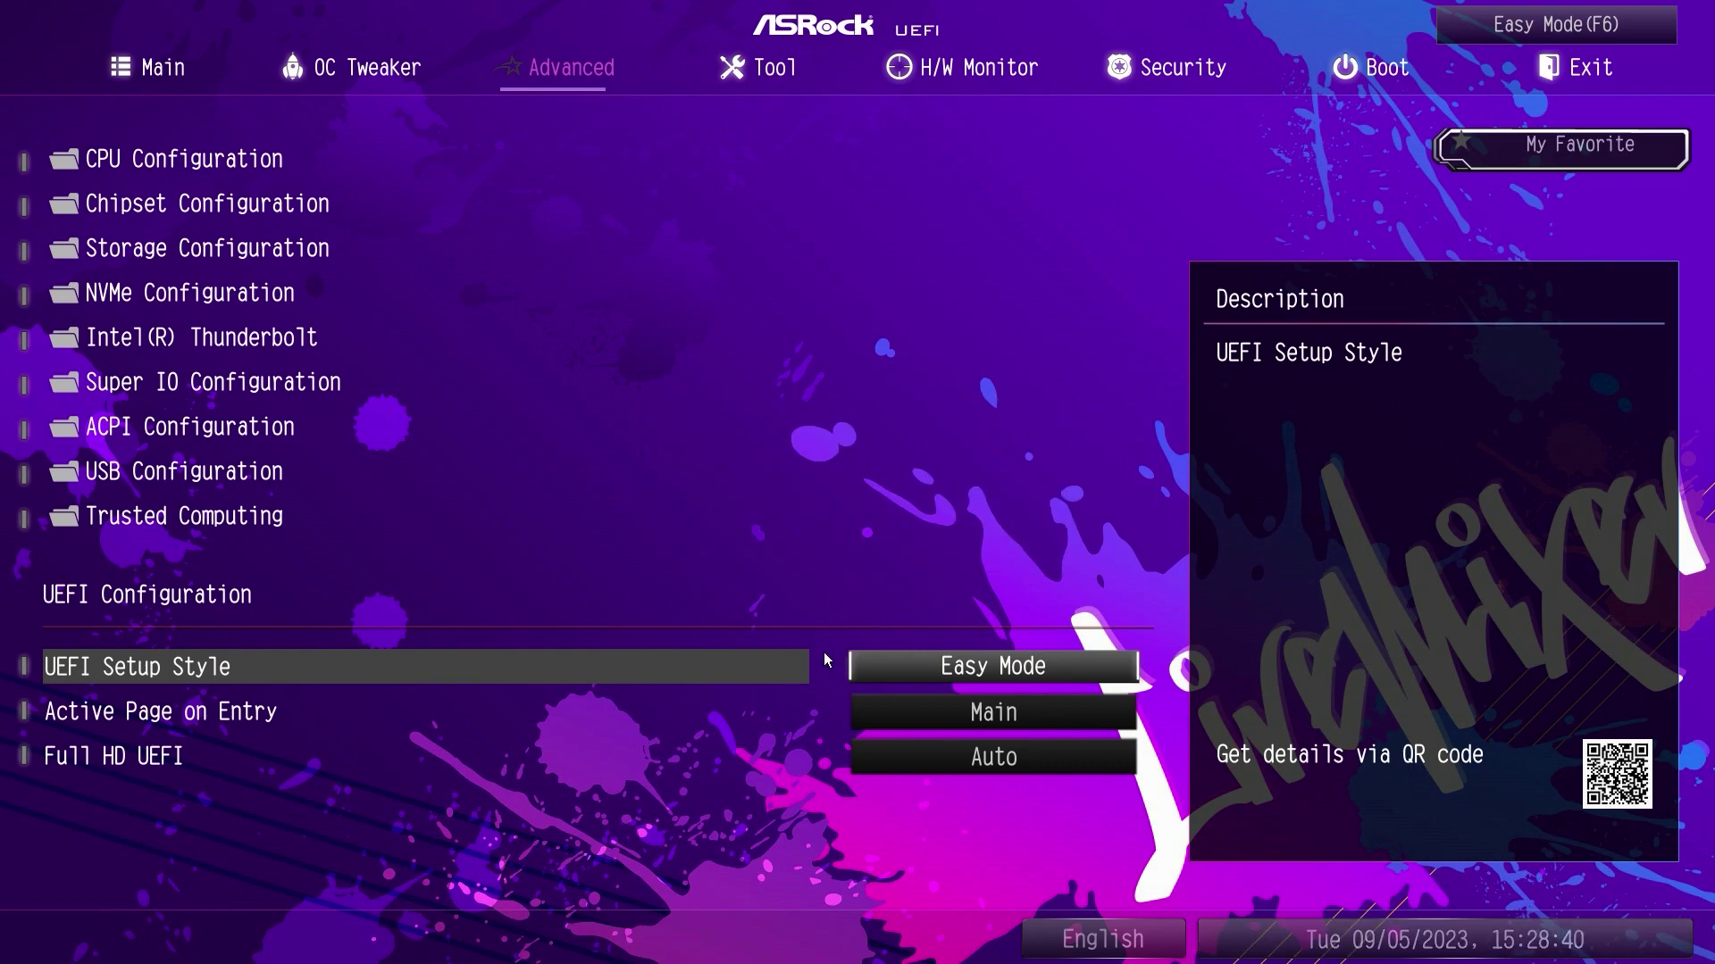
click(923, 716)
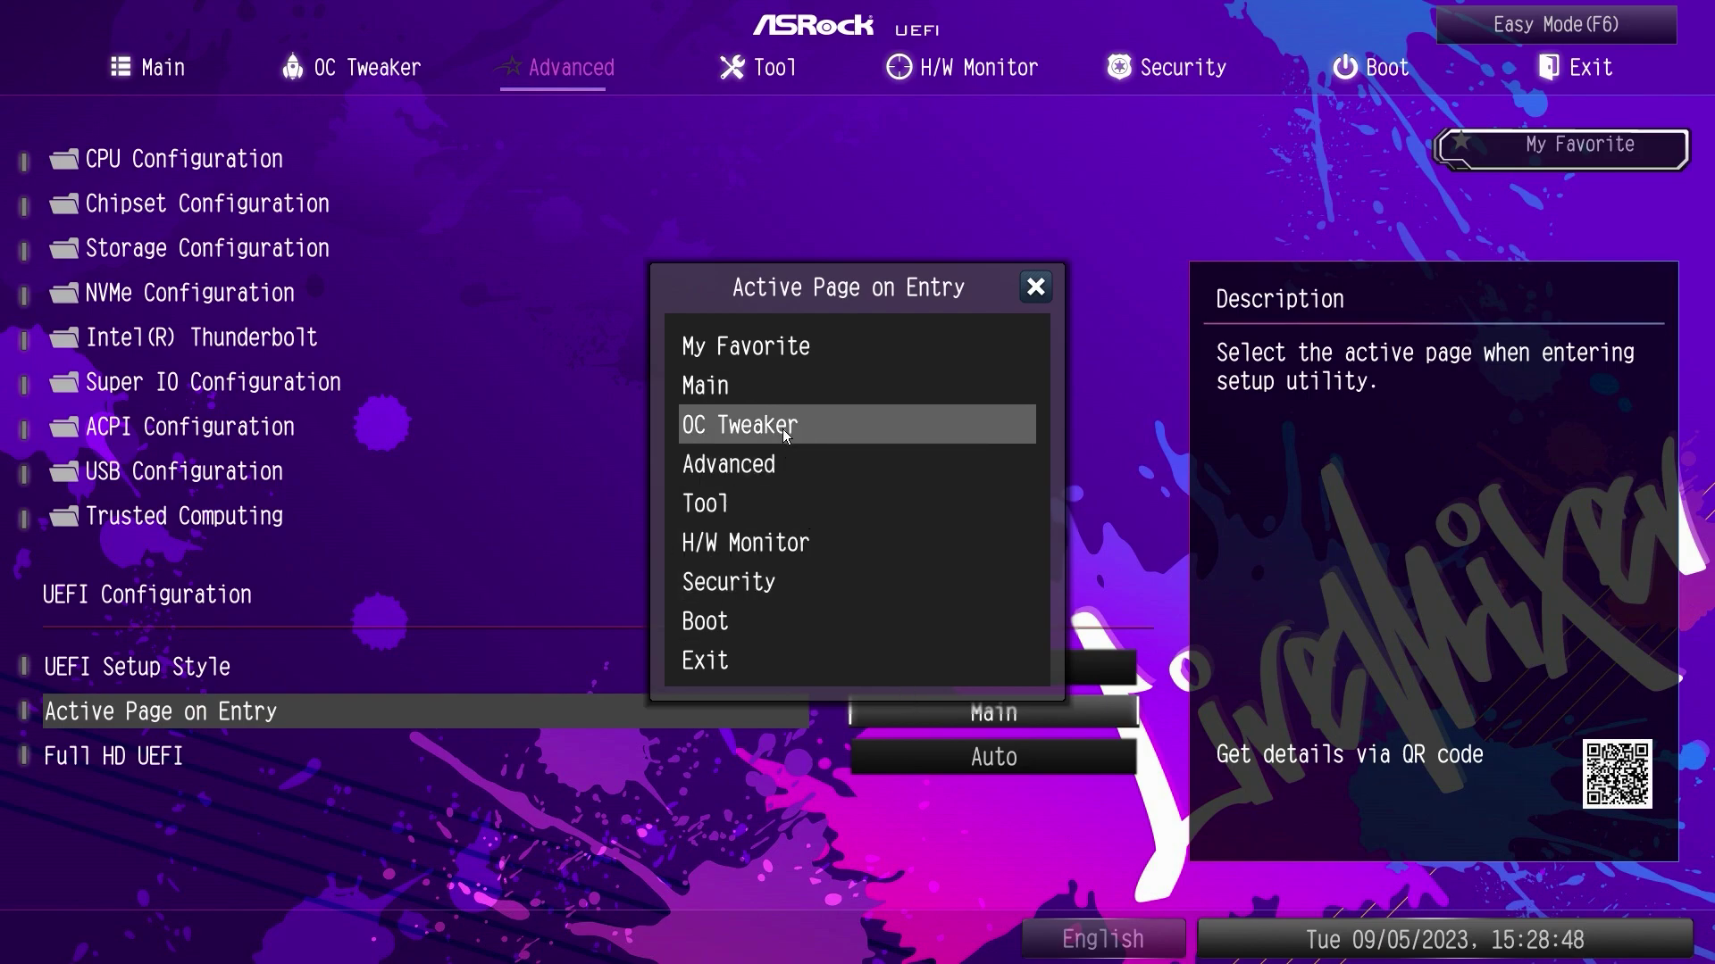
key(Escape)
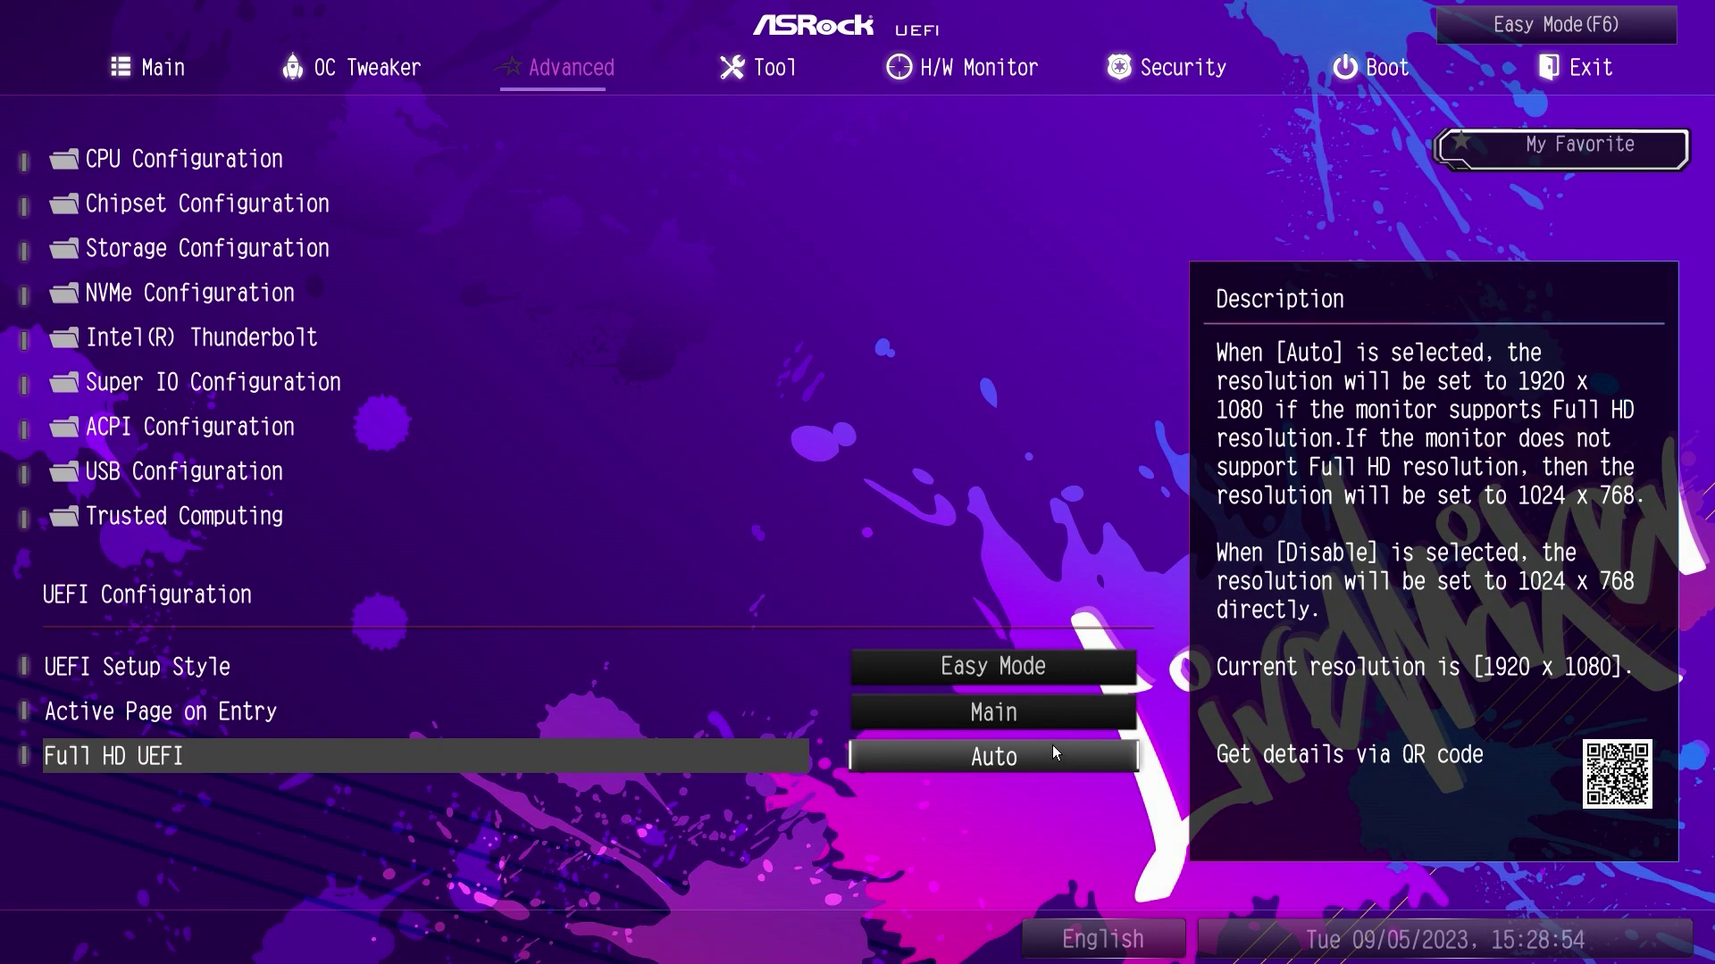
Look through the Tool section, viewing the ASRock Polychrome RGB lighting page and the Auto Driver Installer choices
click(749, 83)
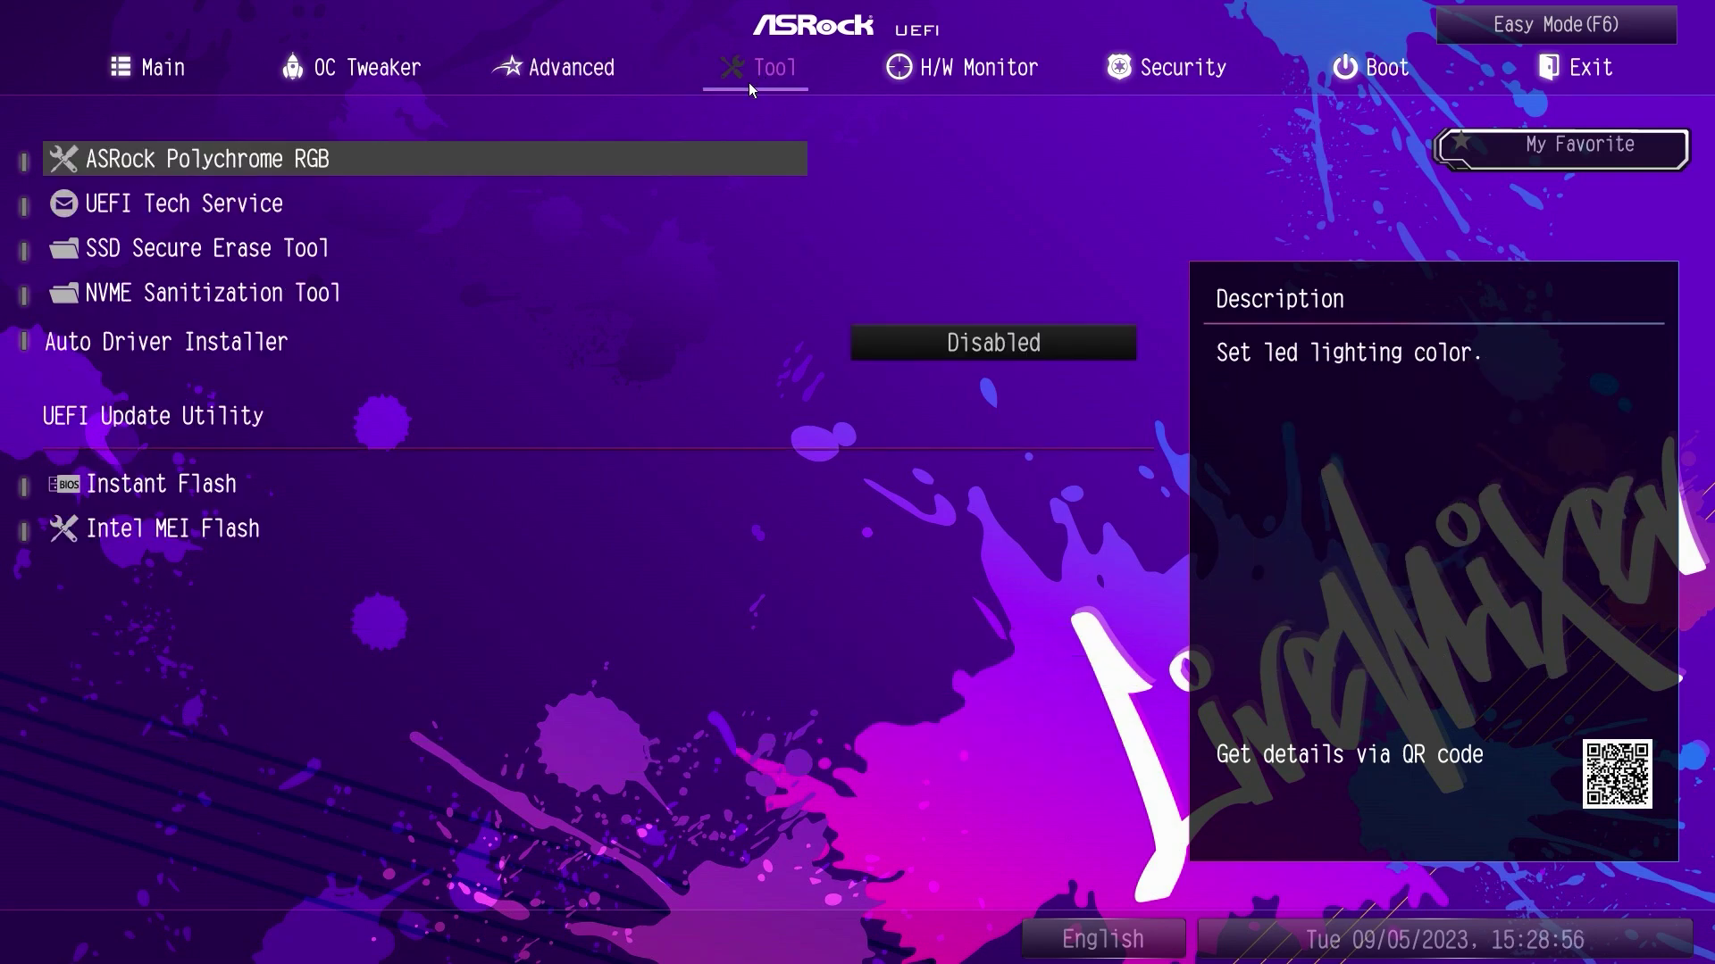
click(341, 159)
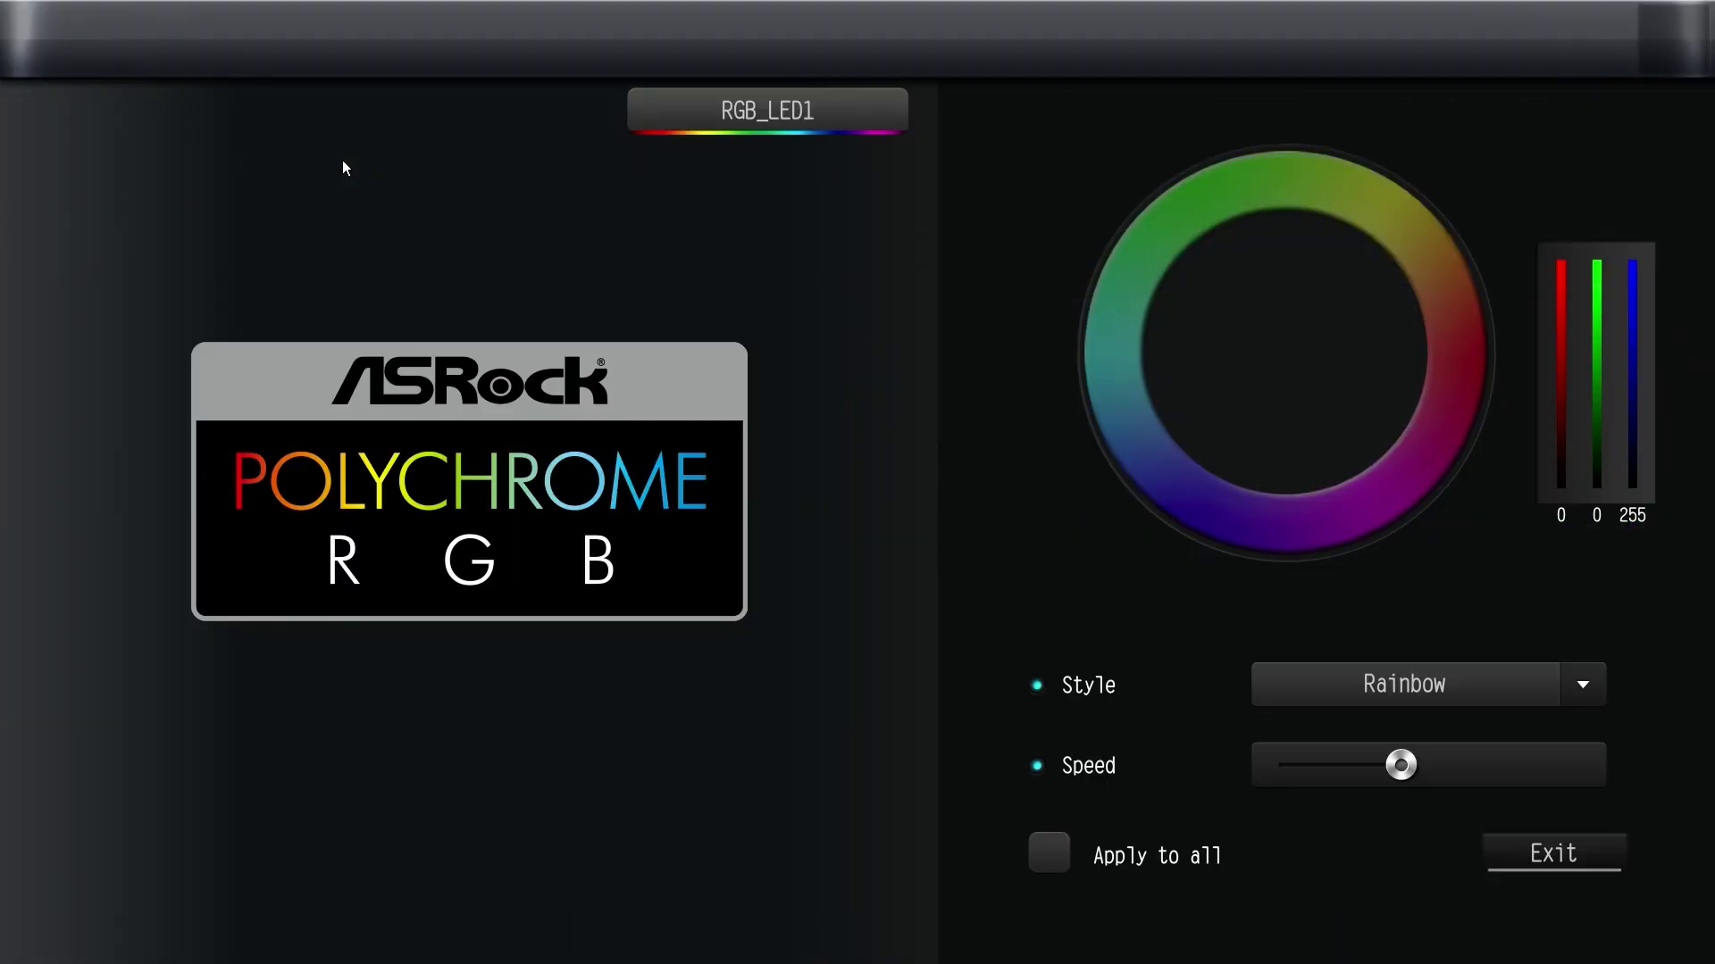
key(Escape)
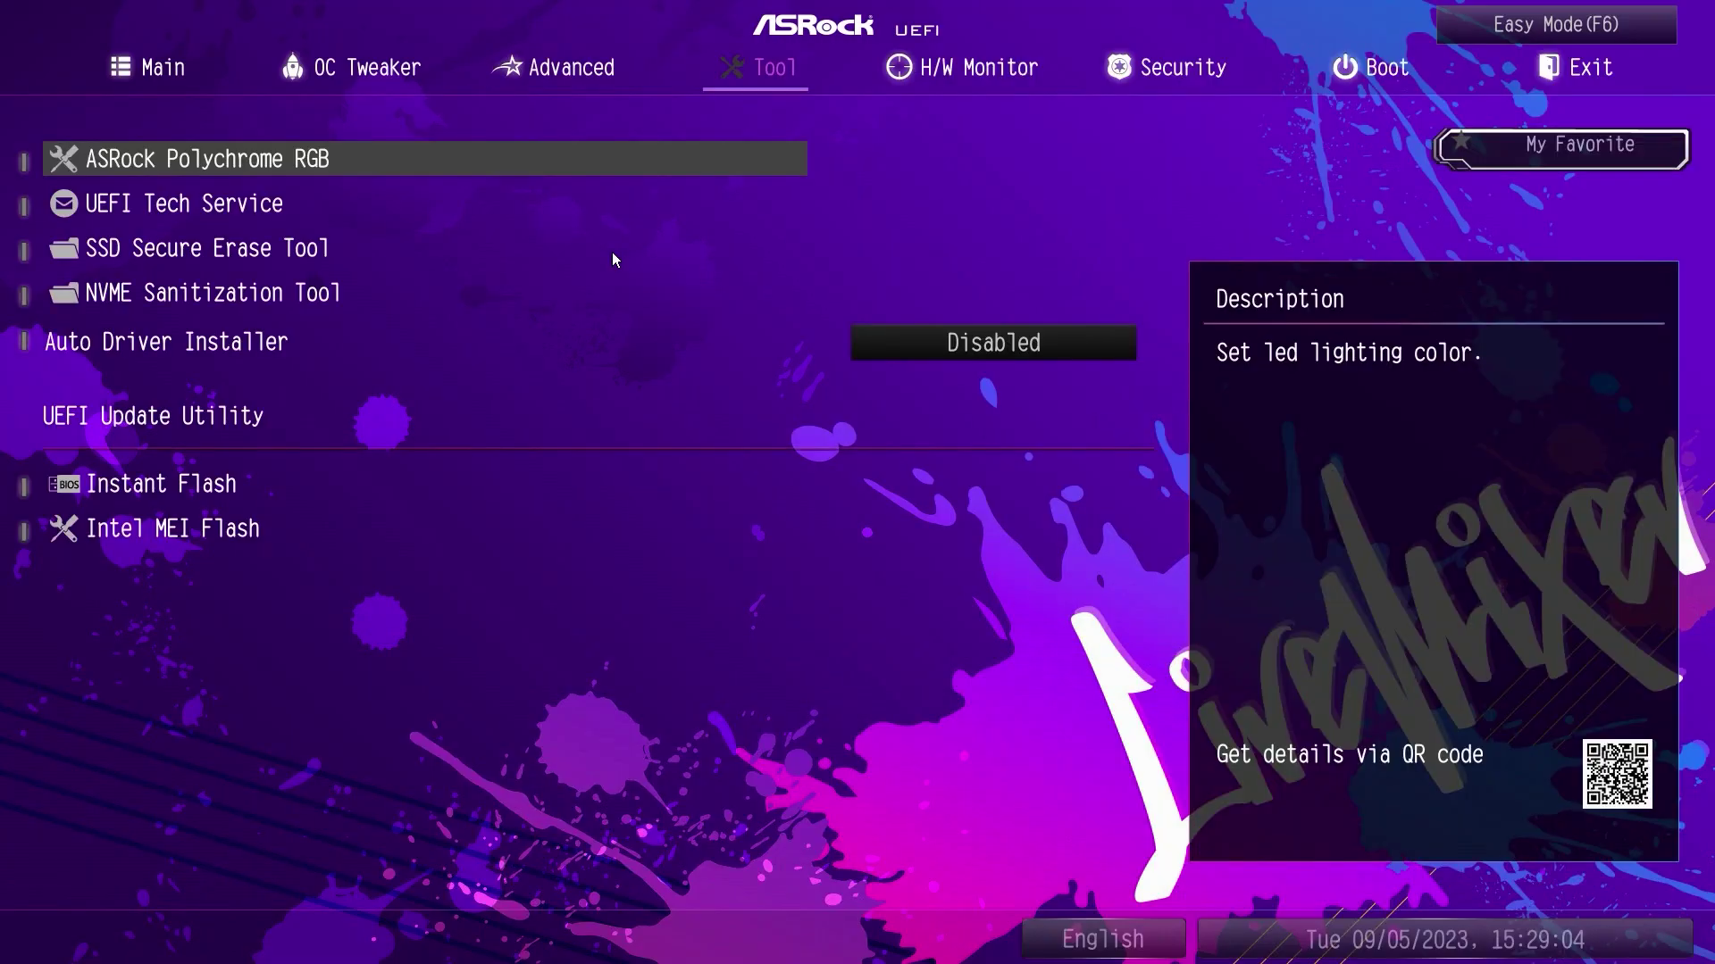
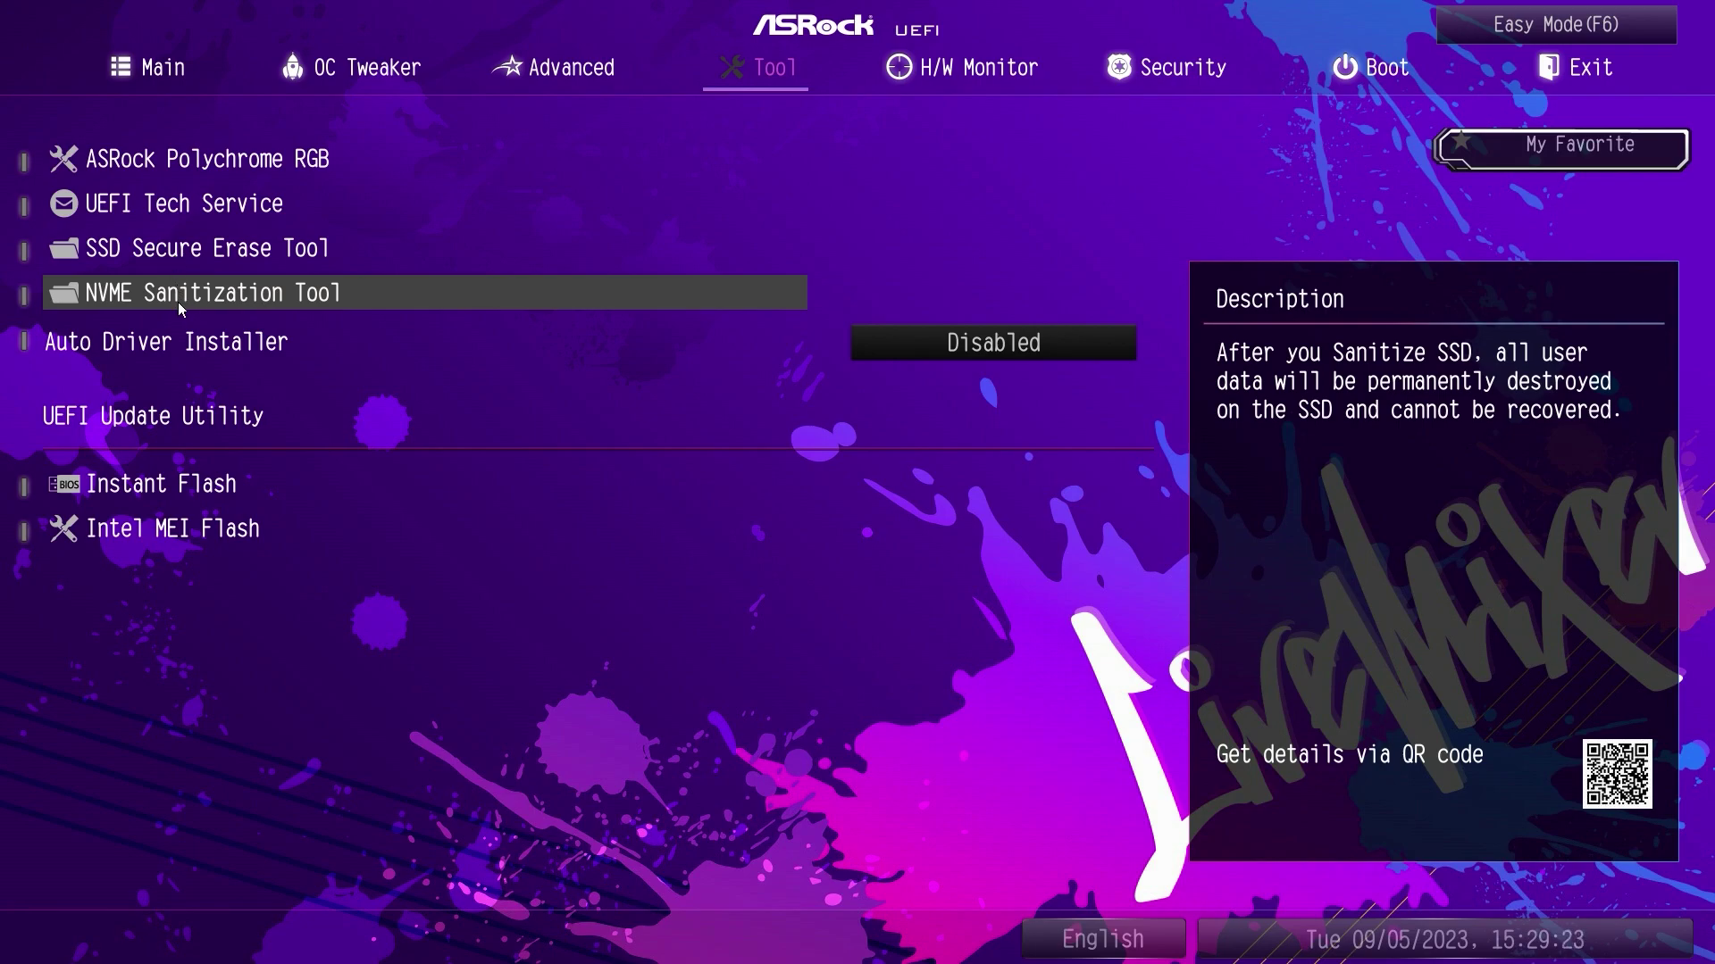
double_click(189, 348)
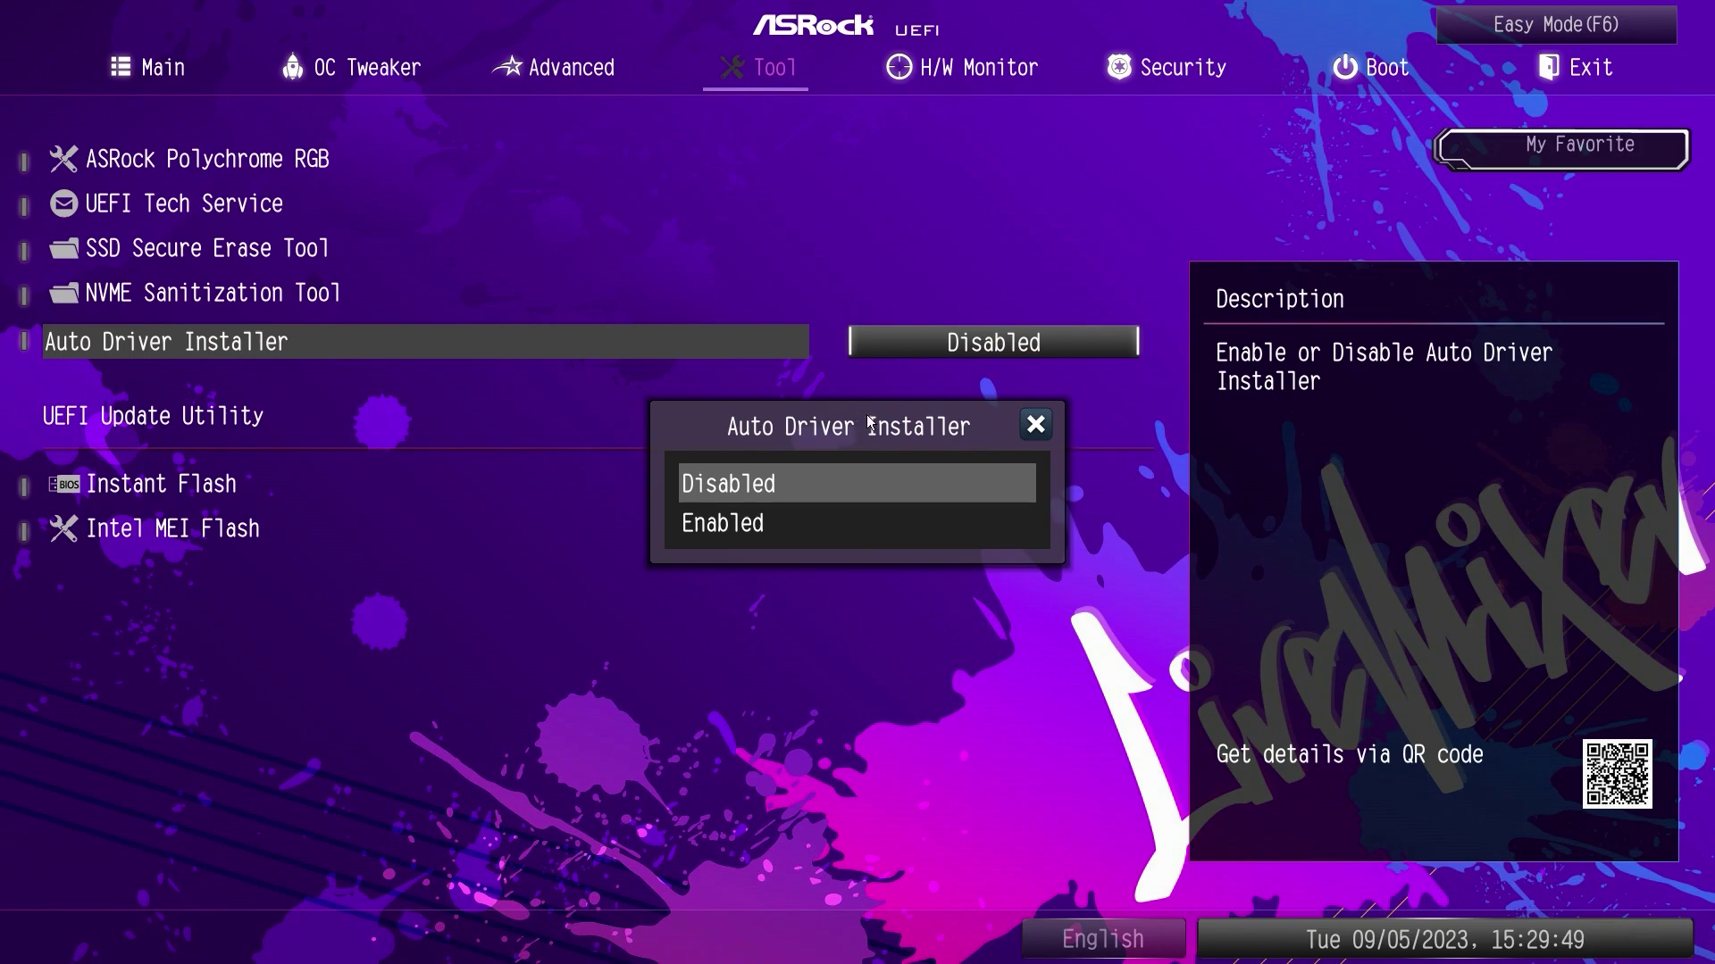
click(1032, 428)
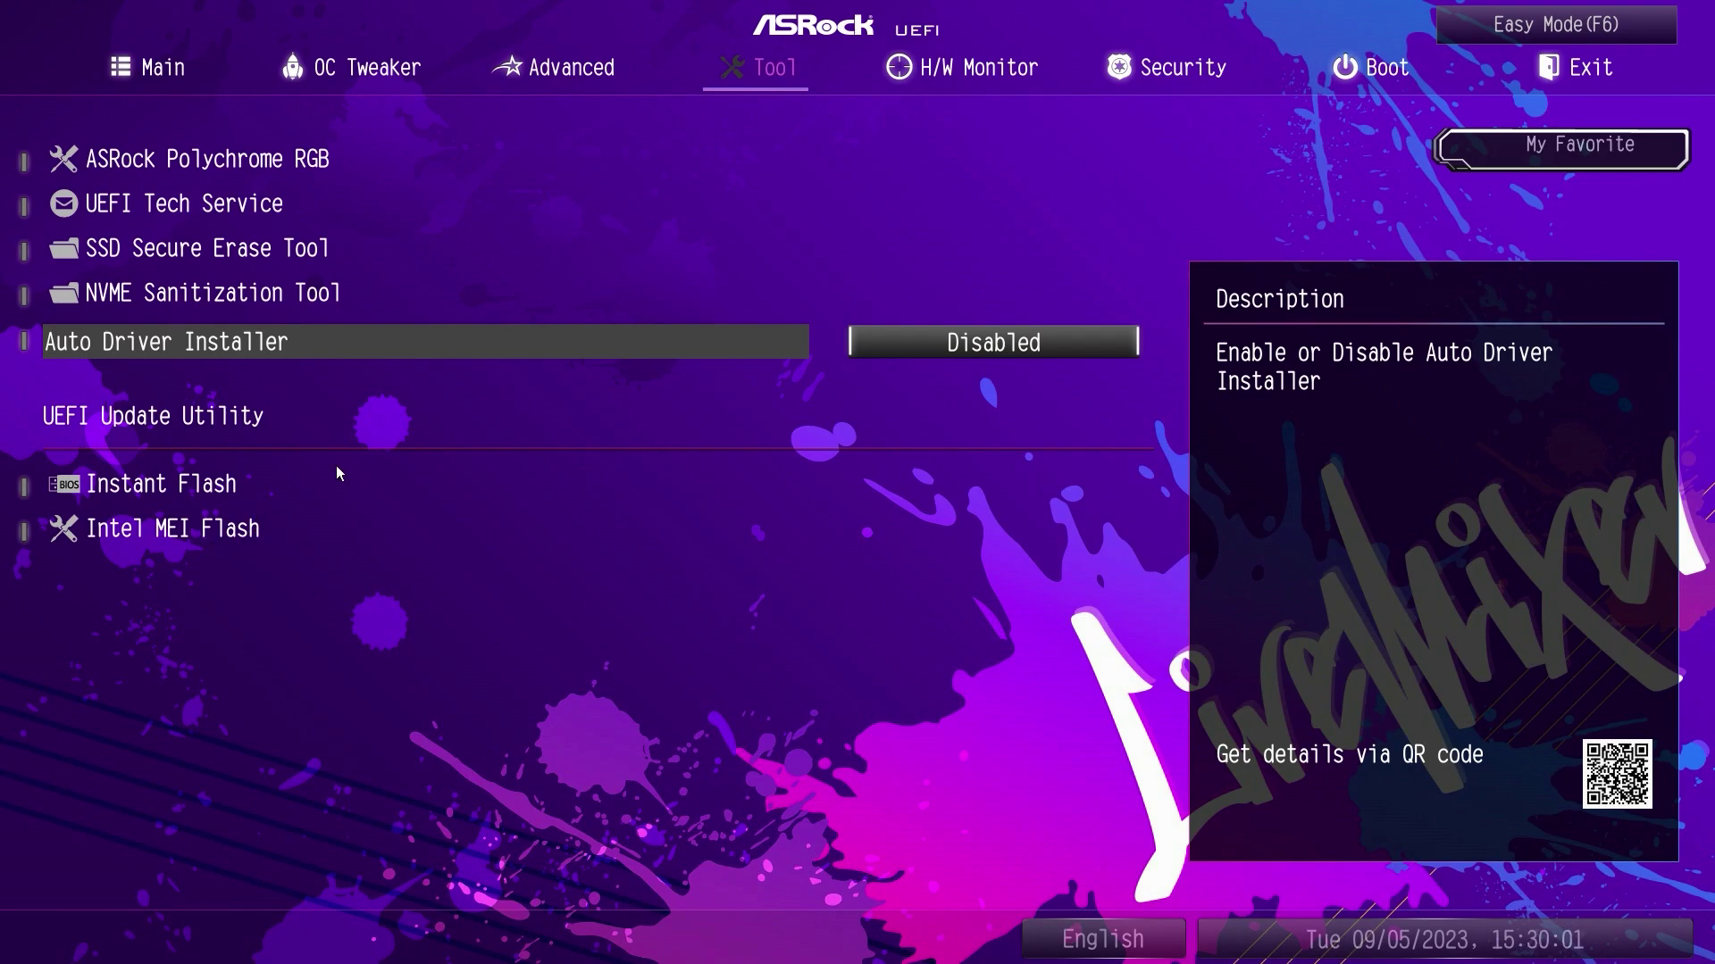
Review the H/W Monitor section, from the temperature and voltage readings through the CPU fan settings to the Chassis Fan 5 settings
click(936, 73)
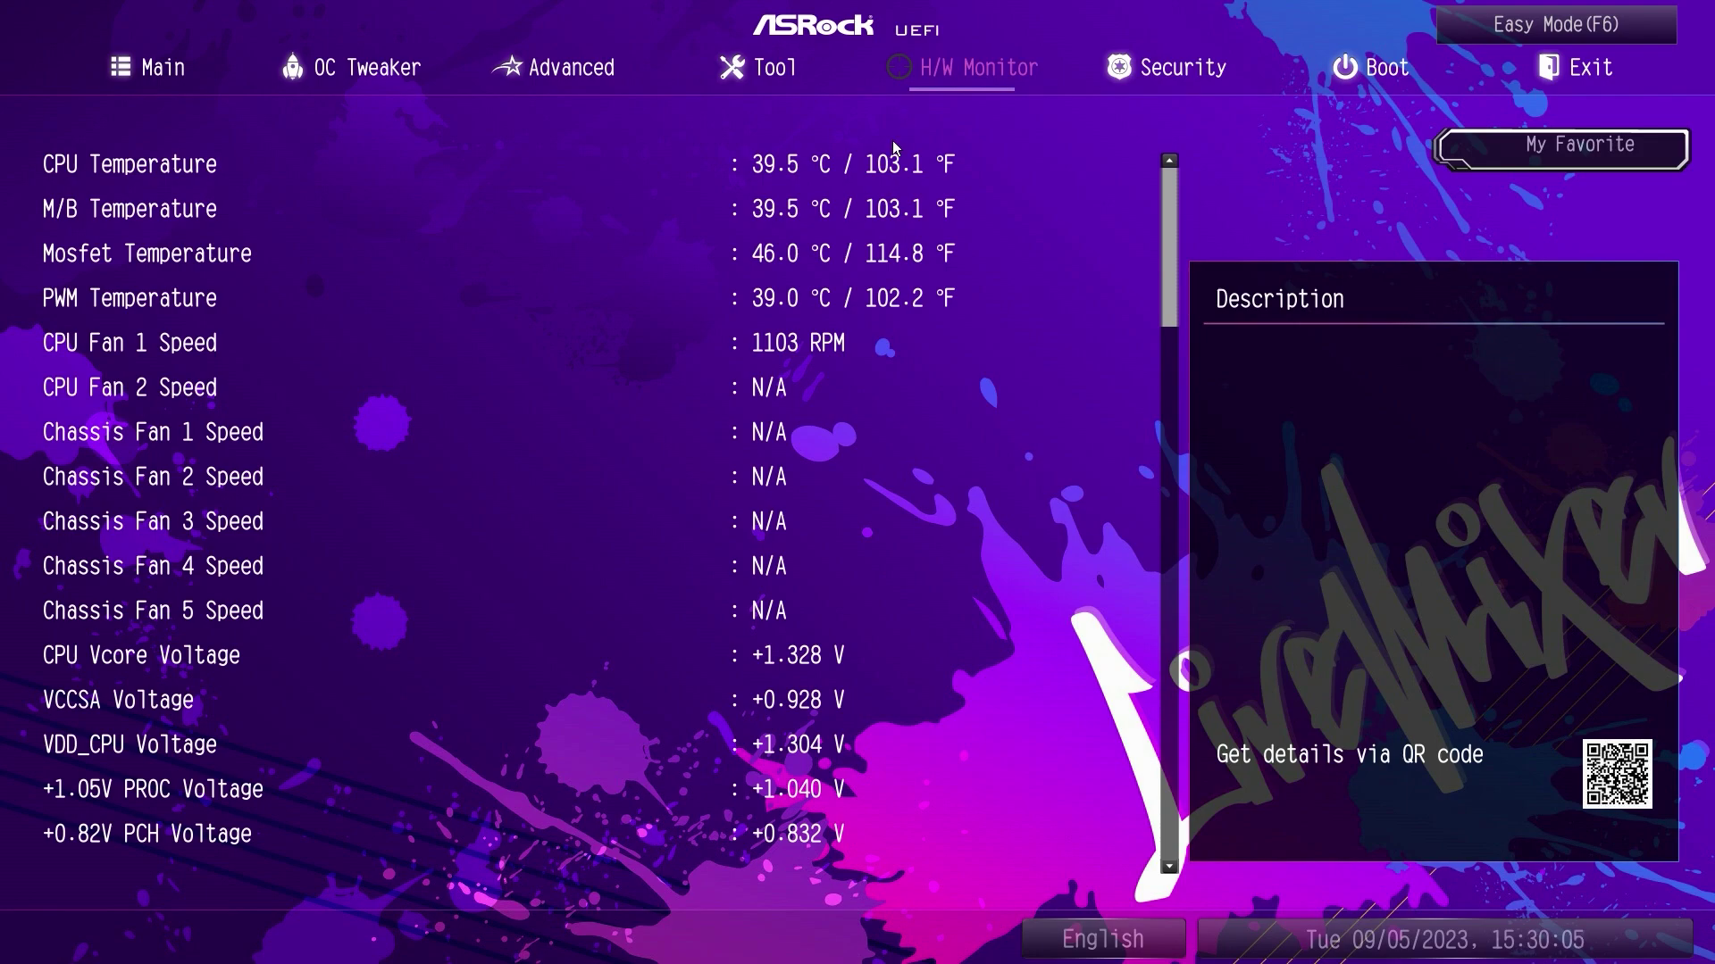
scroll(1119, 866, down, 10)
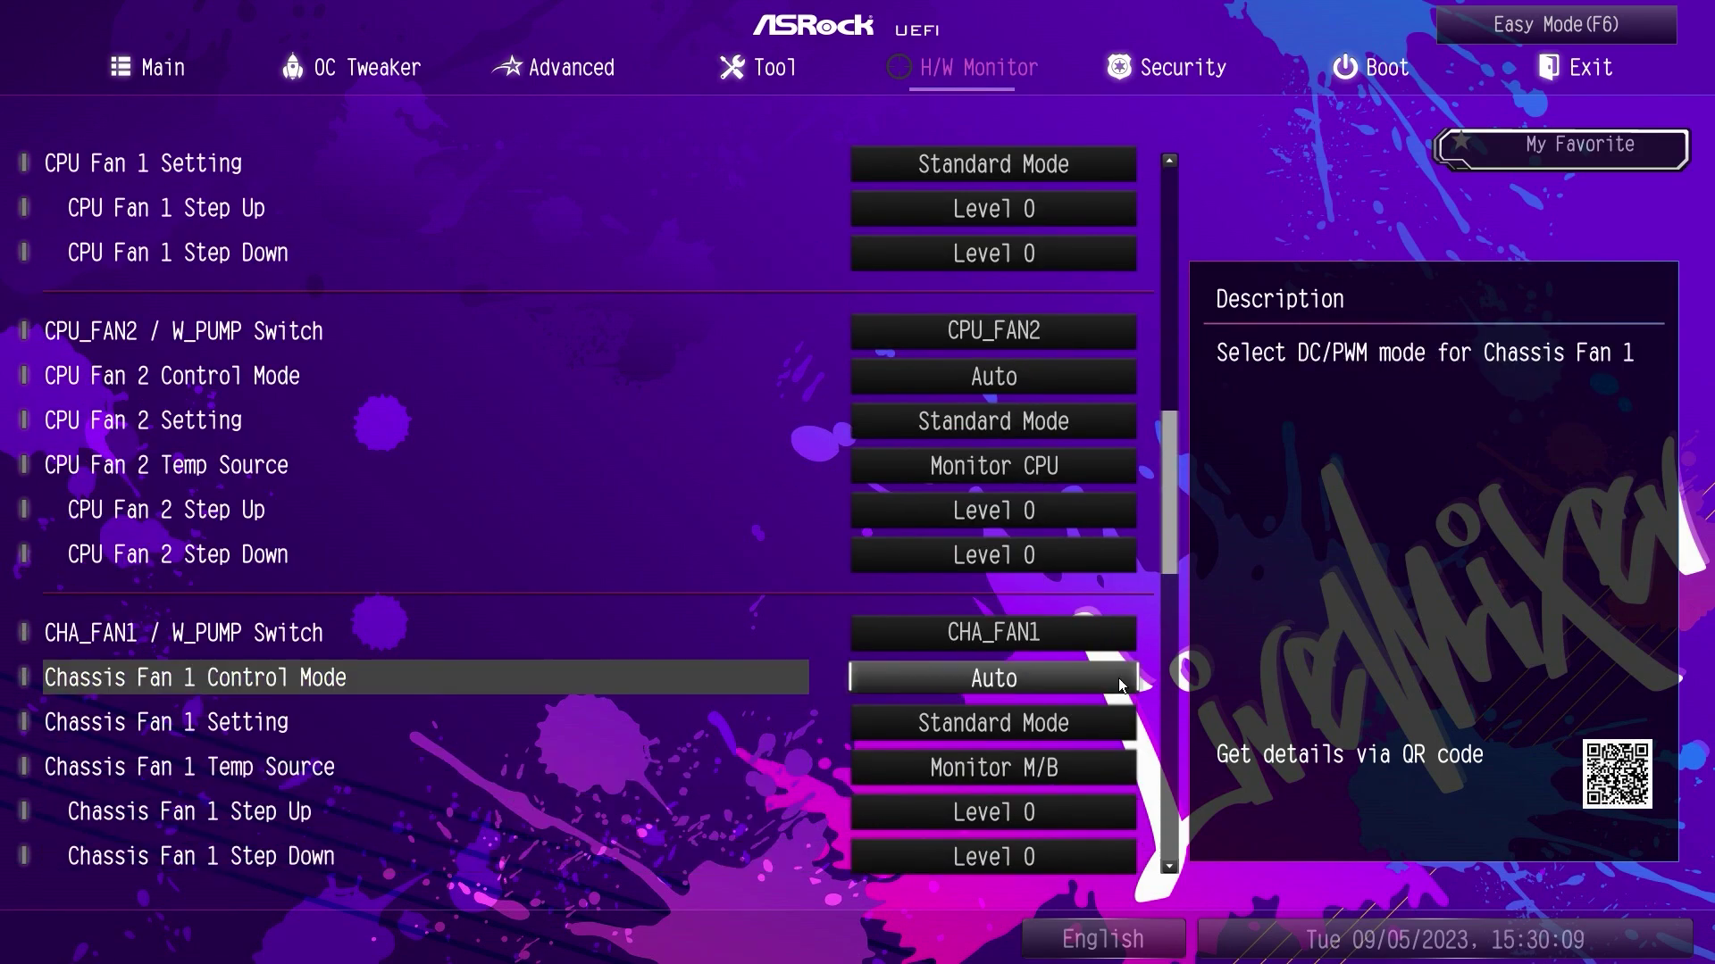
scroll(423, 163, up, 3)
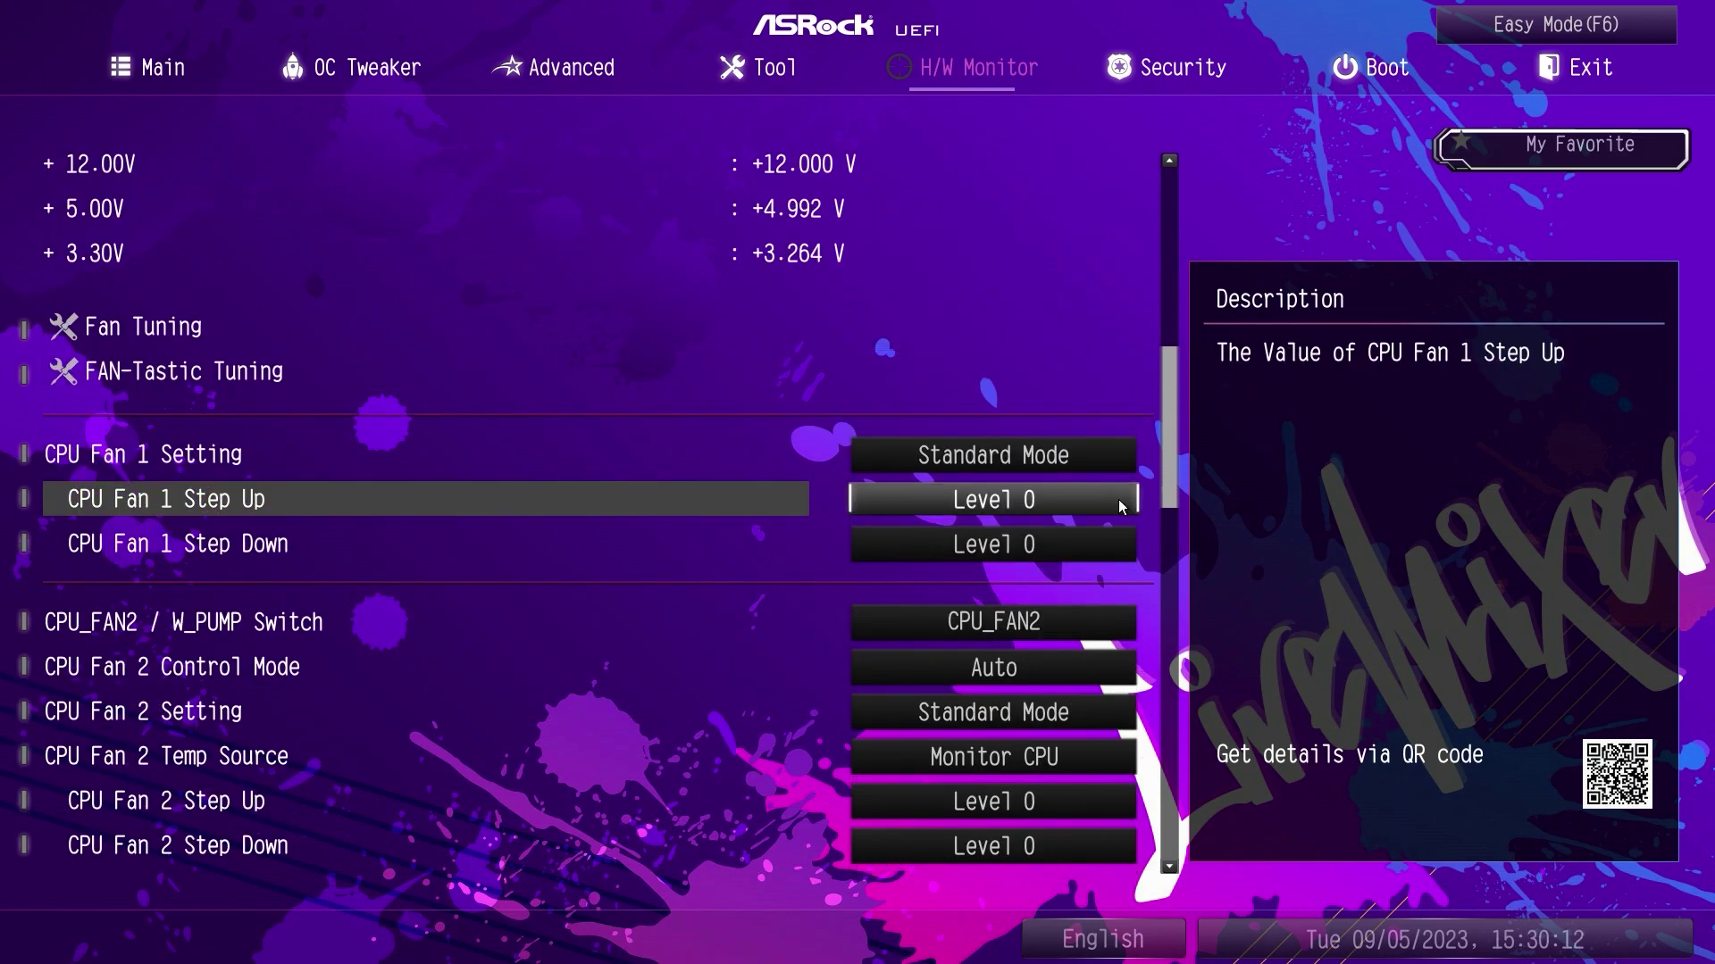
scroll(425, 377, up, 1)
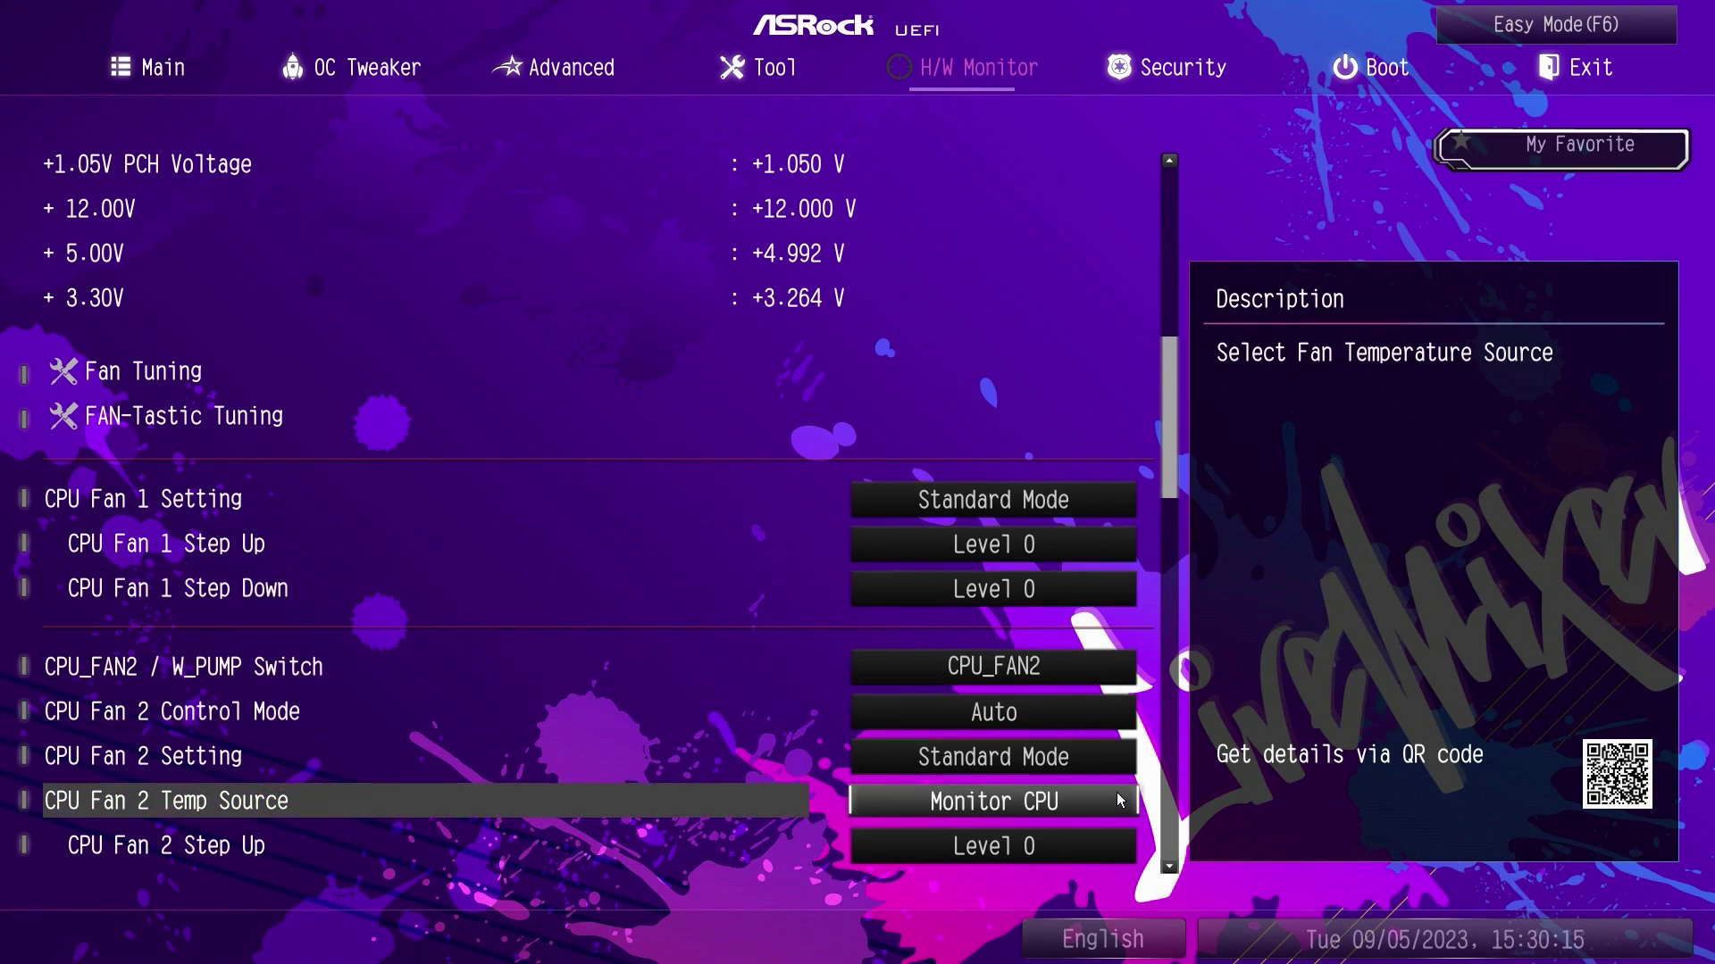
scroll(1122, 851, down, 1)
scroll(1123, 851, down, 20)
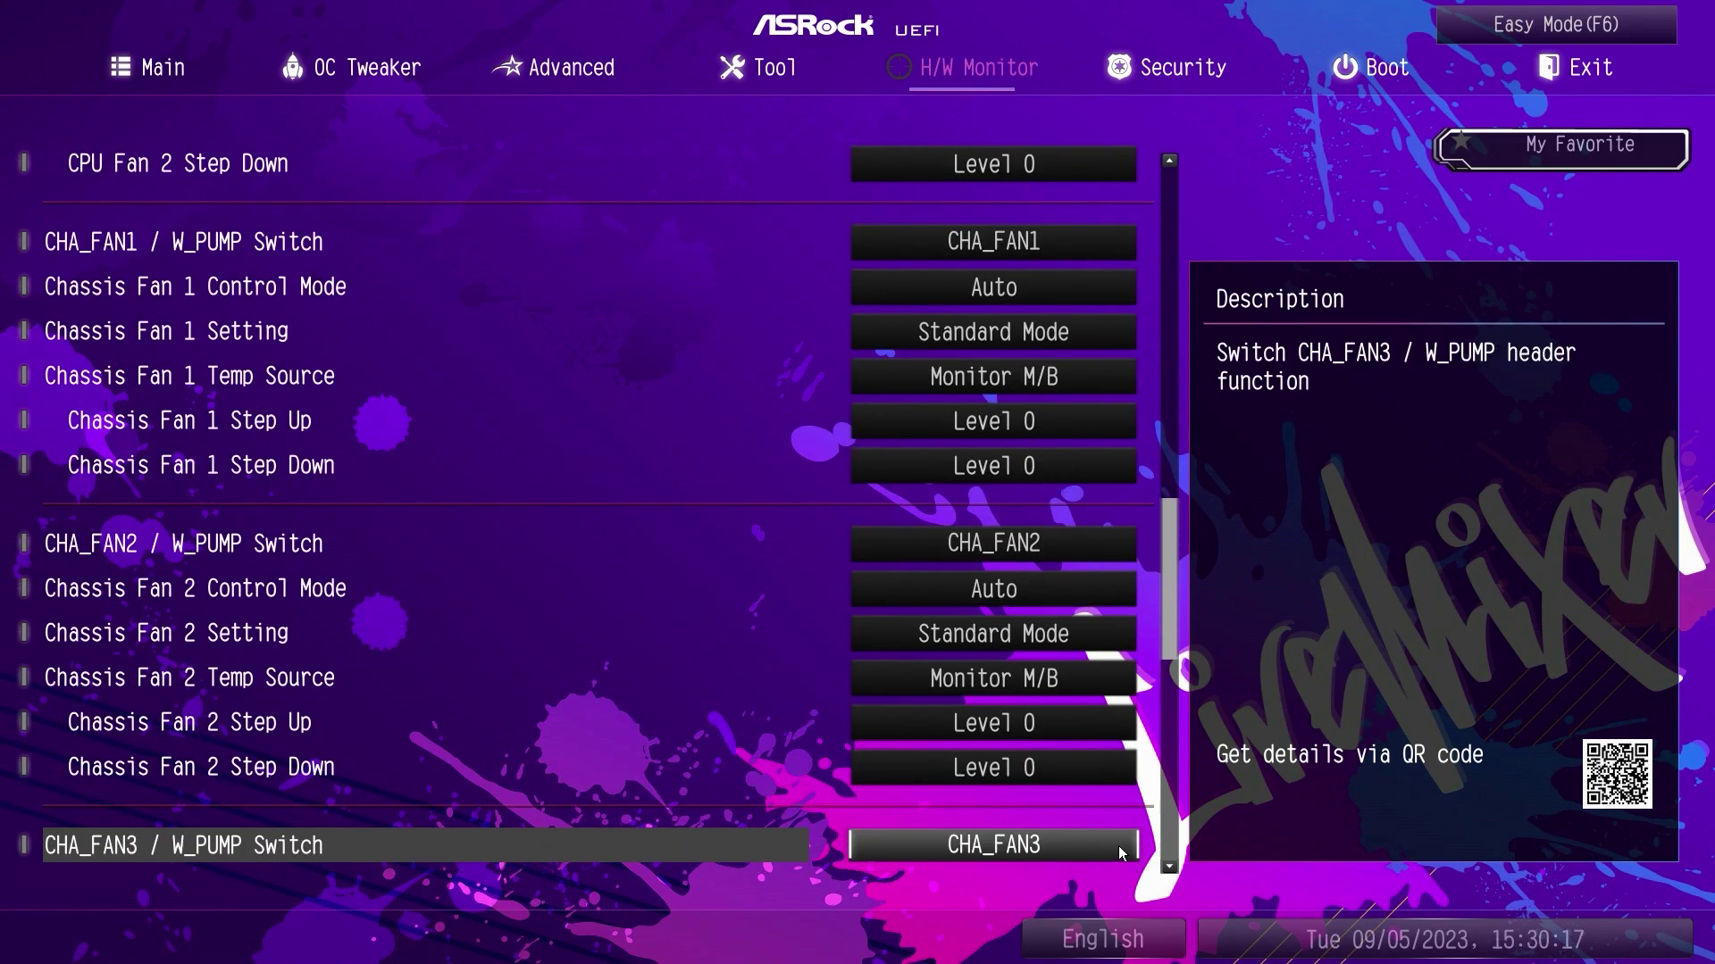
scroll(1122, 851, down, 10)
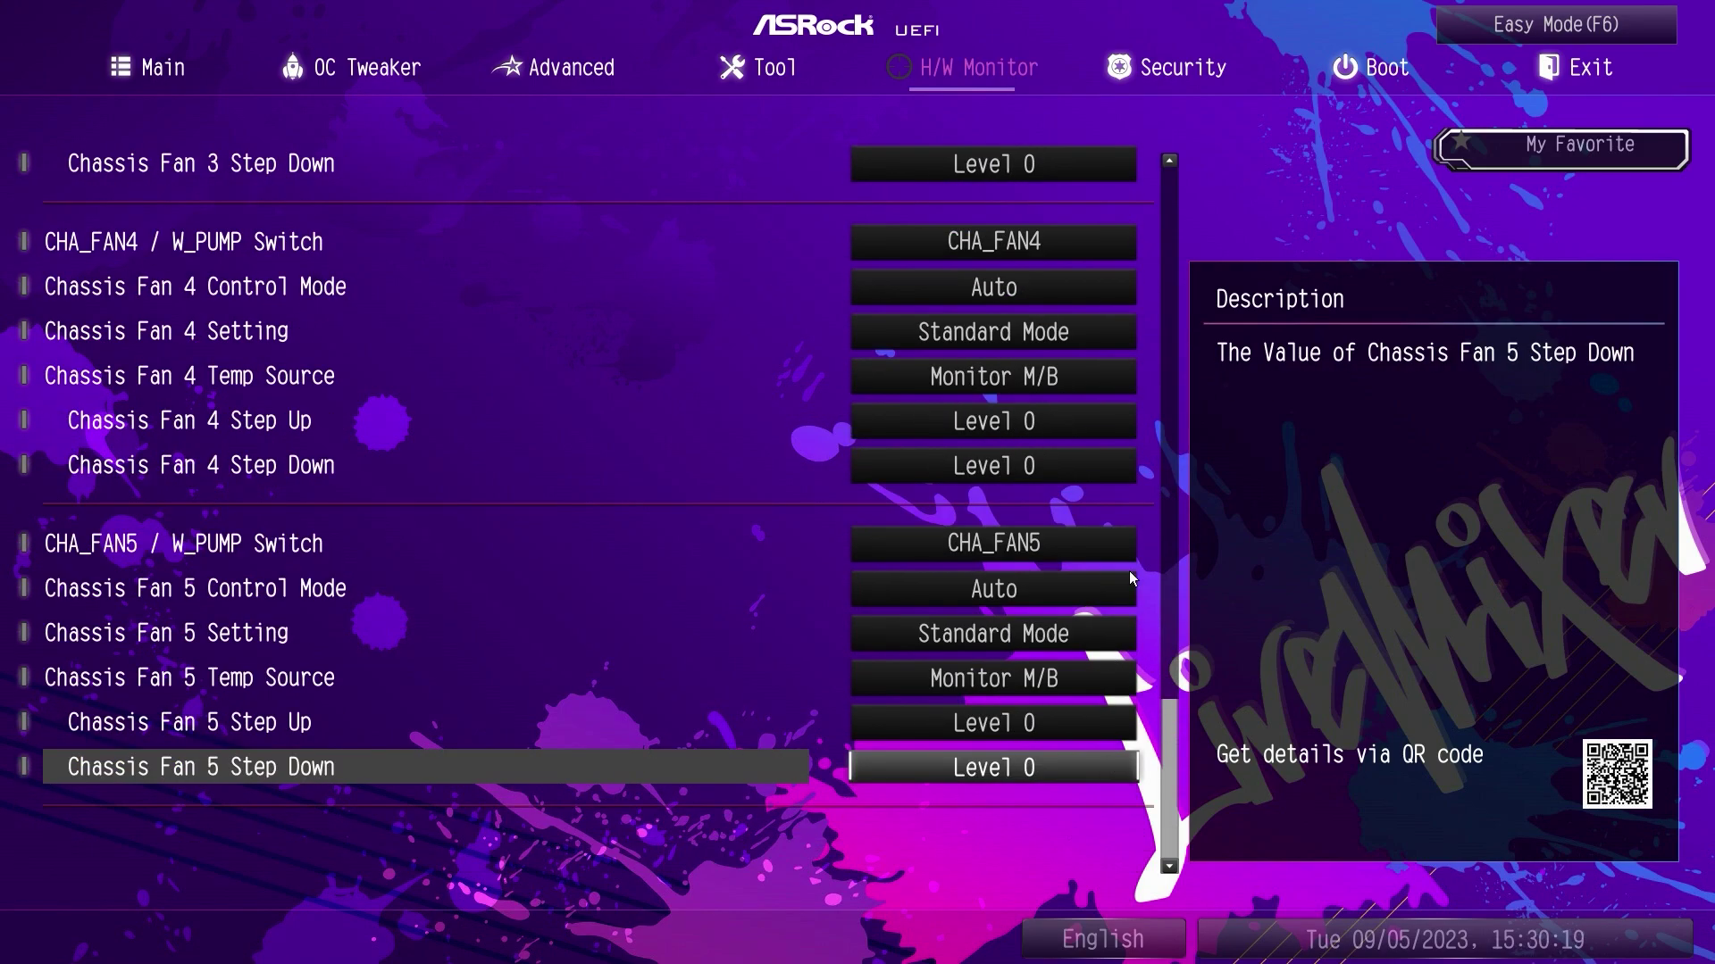
Look through the Security, Boot and Exit sections without changing any of their options
click(1151, 82)
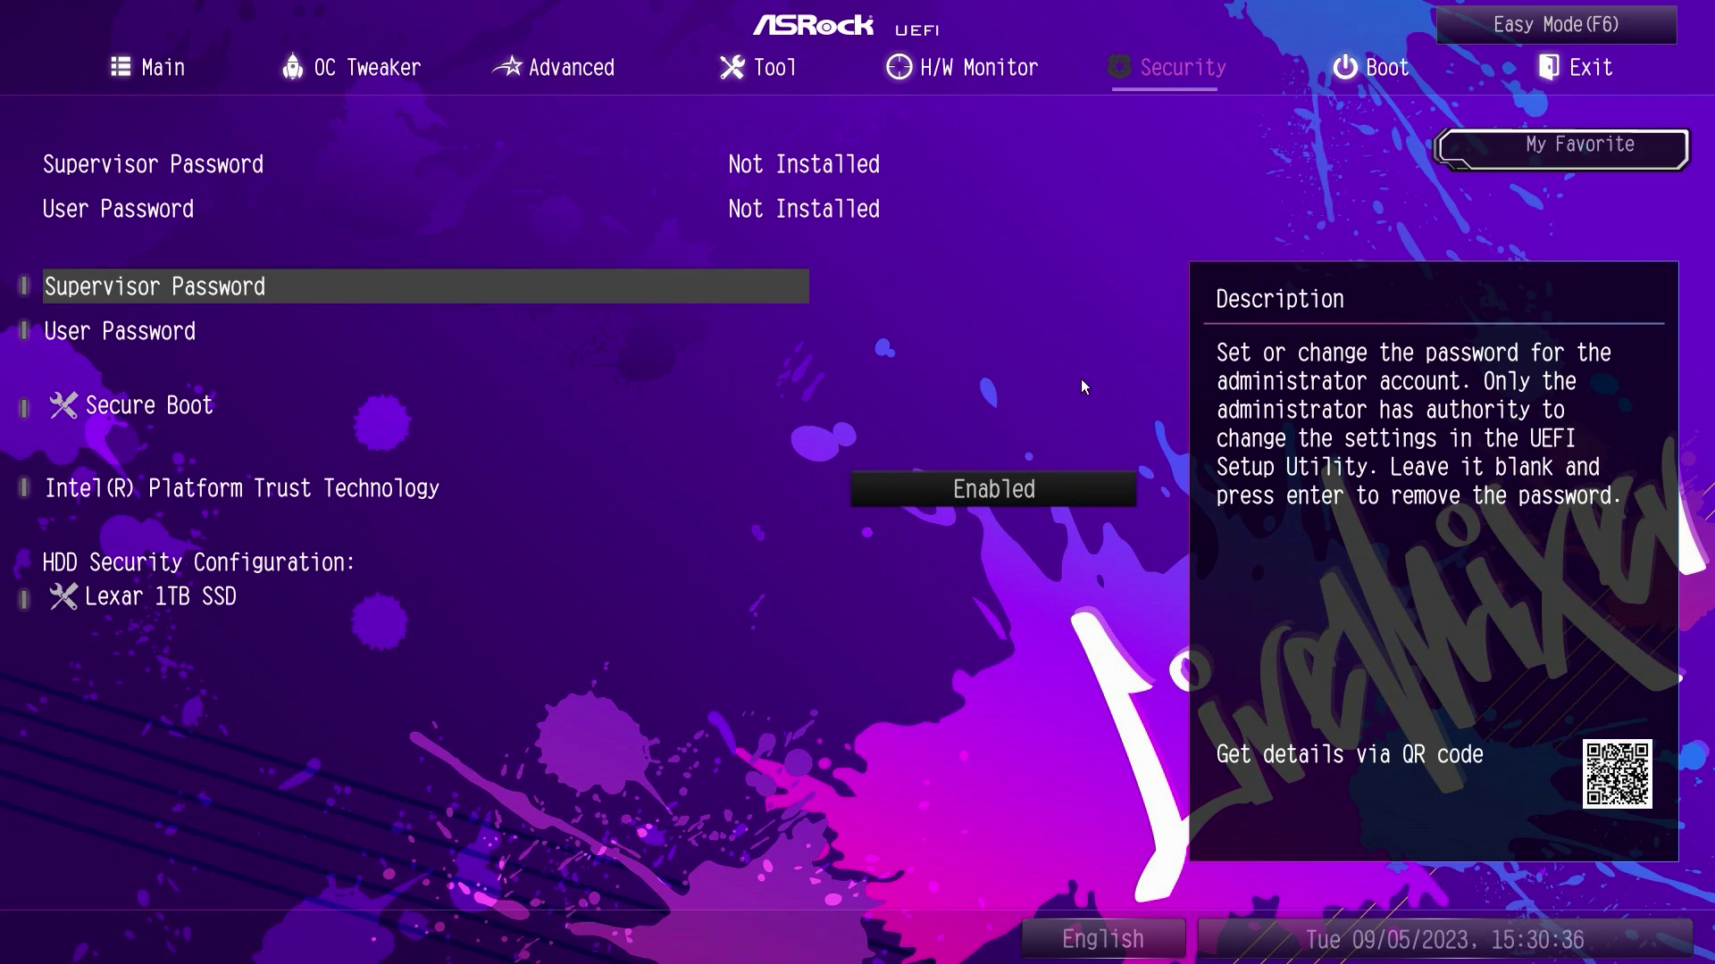
click(1338, 84)
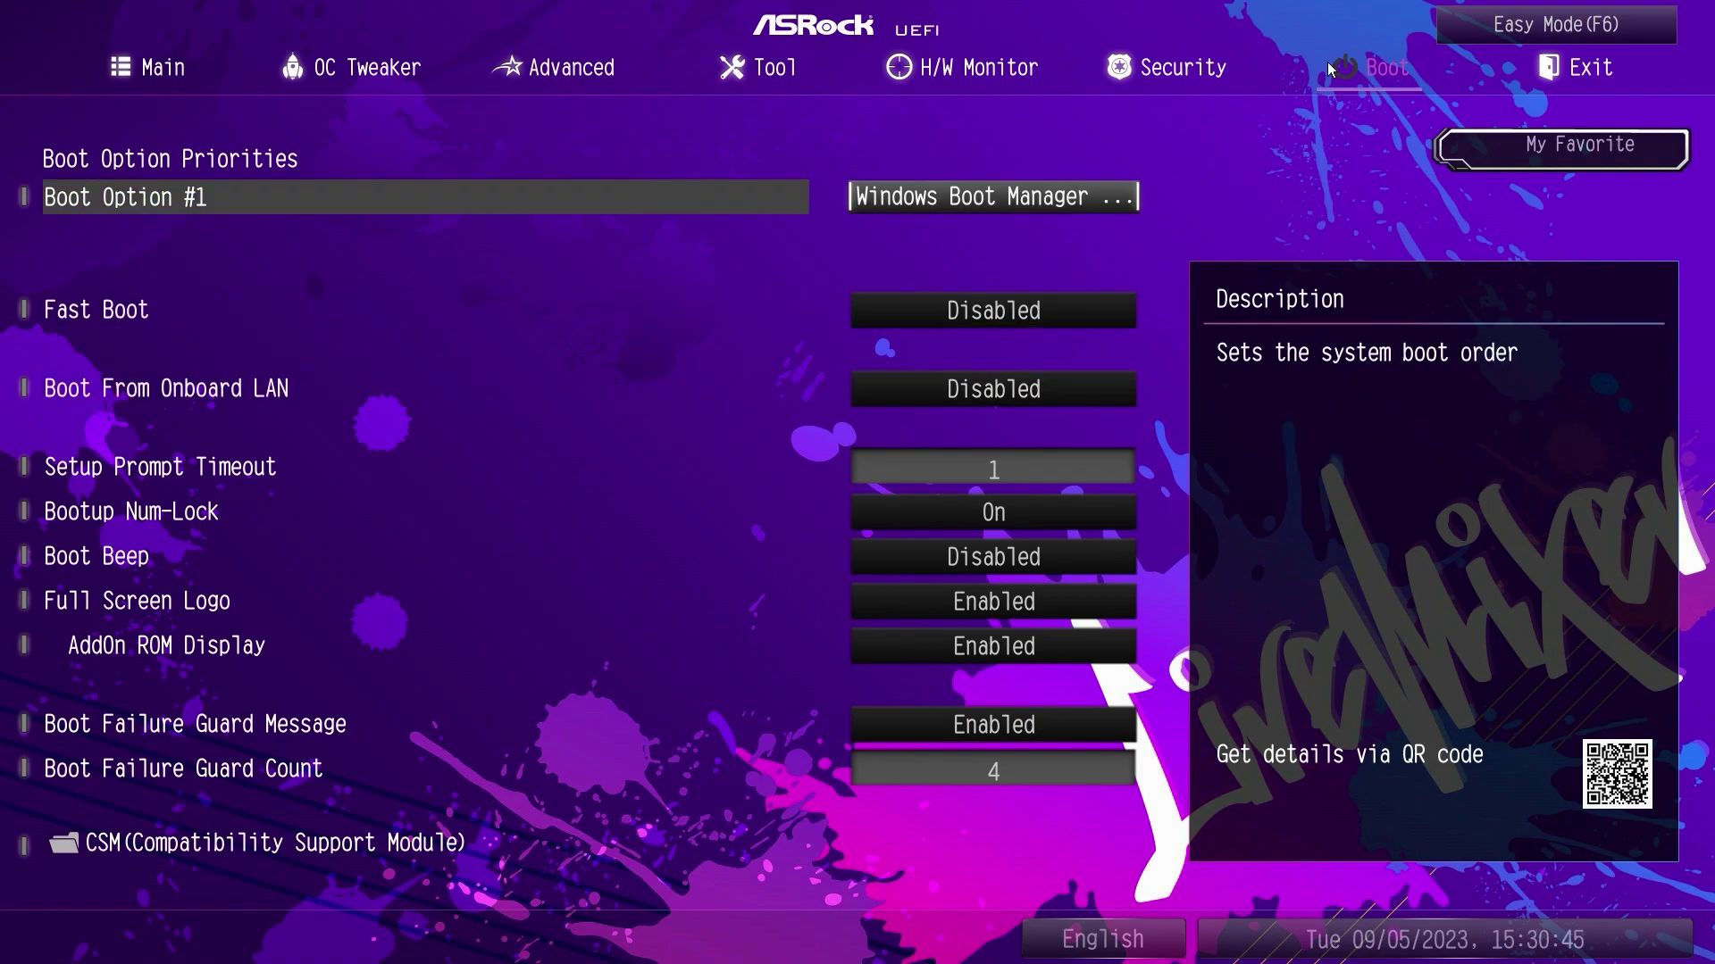
click(1532, 71)
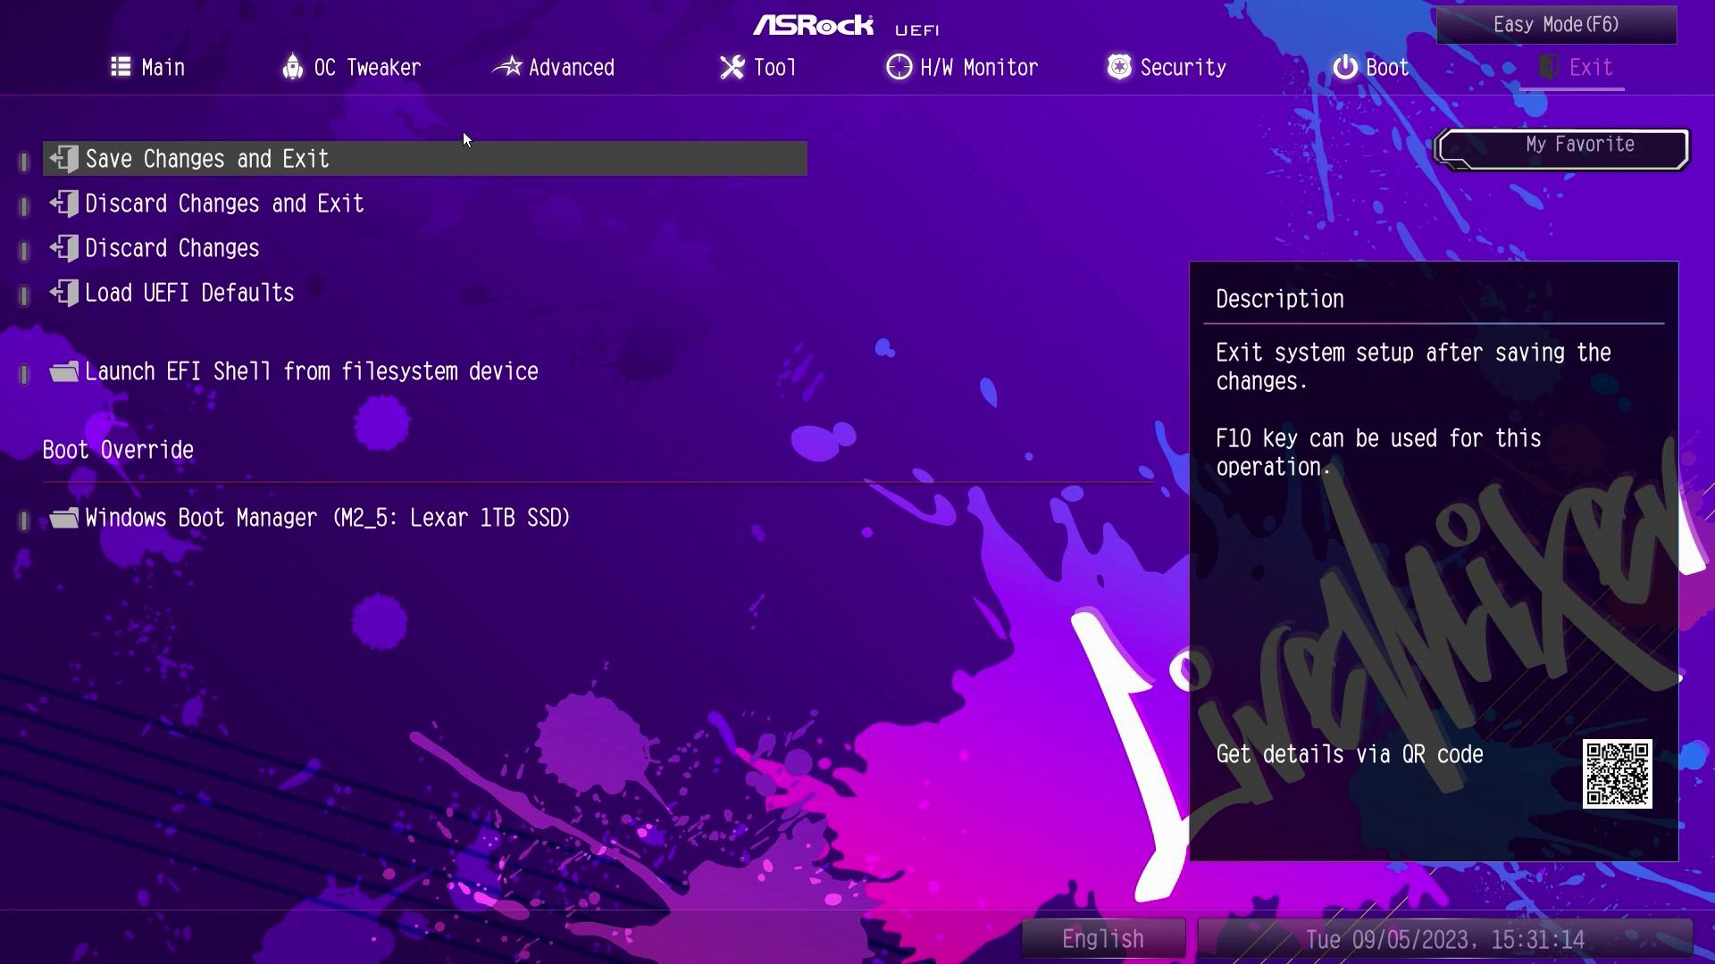
Revisit the OC Tweaker section's target speeds and configuration entries, and switch the BIOS to Easy Mode
click(343, 79)
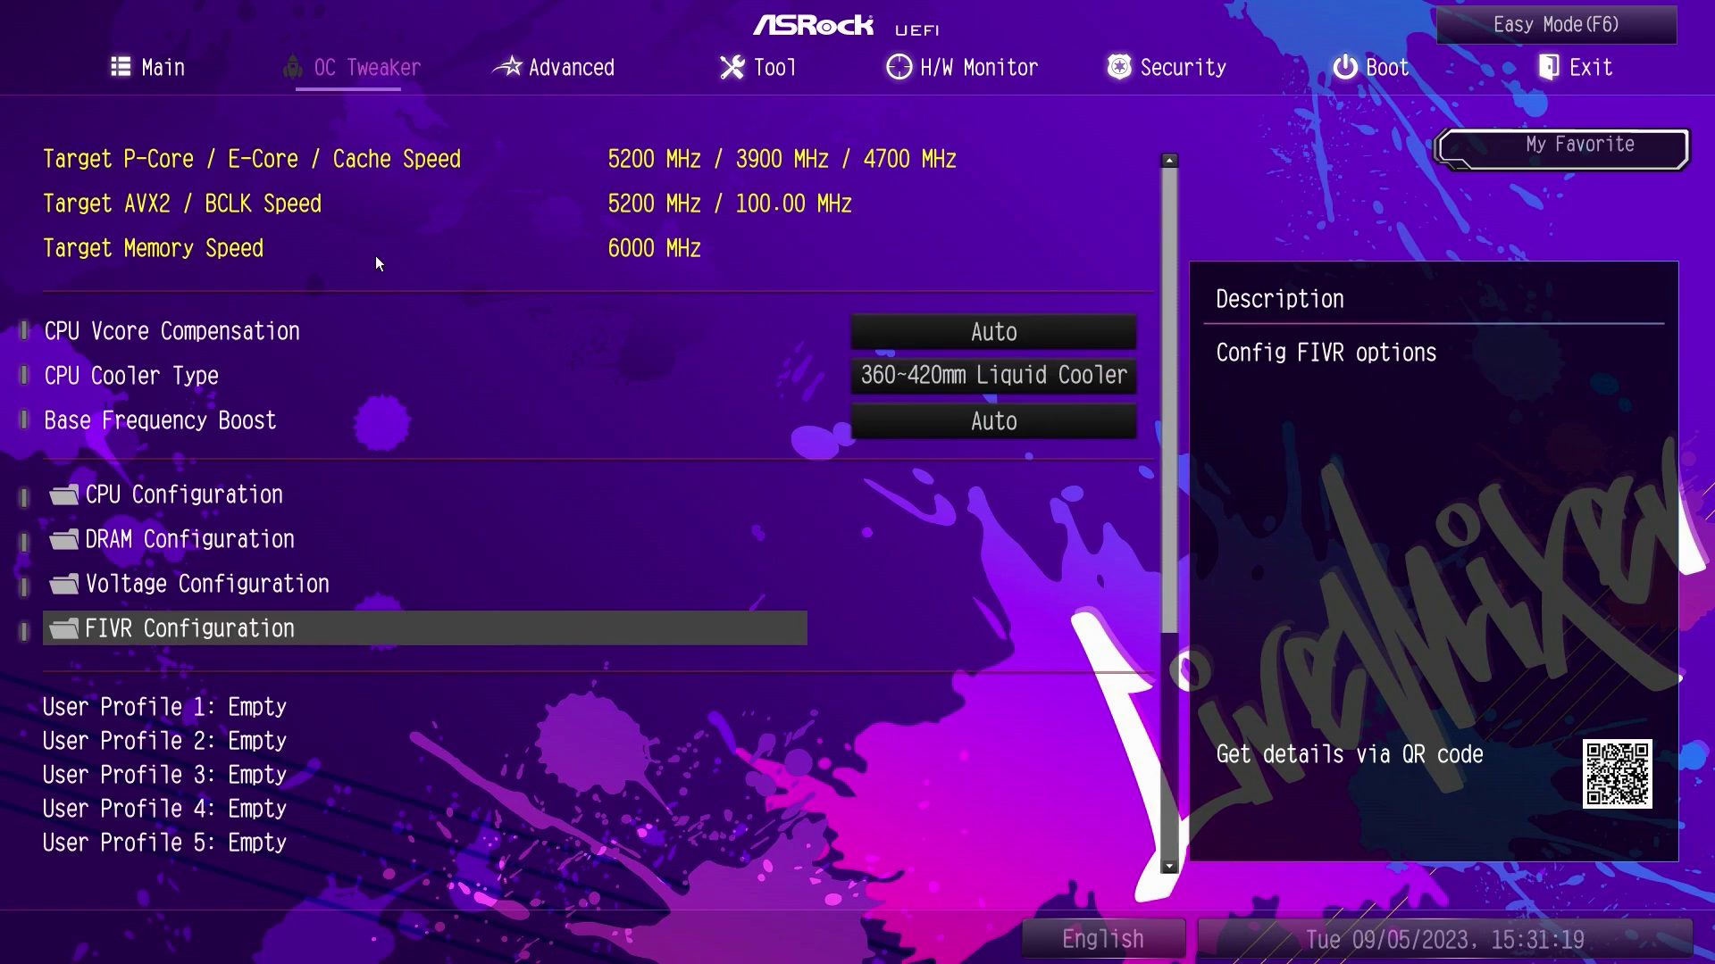
click(427, 593)
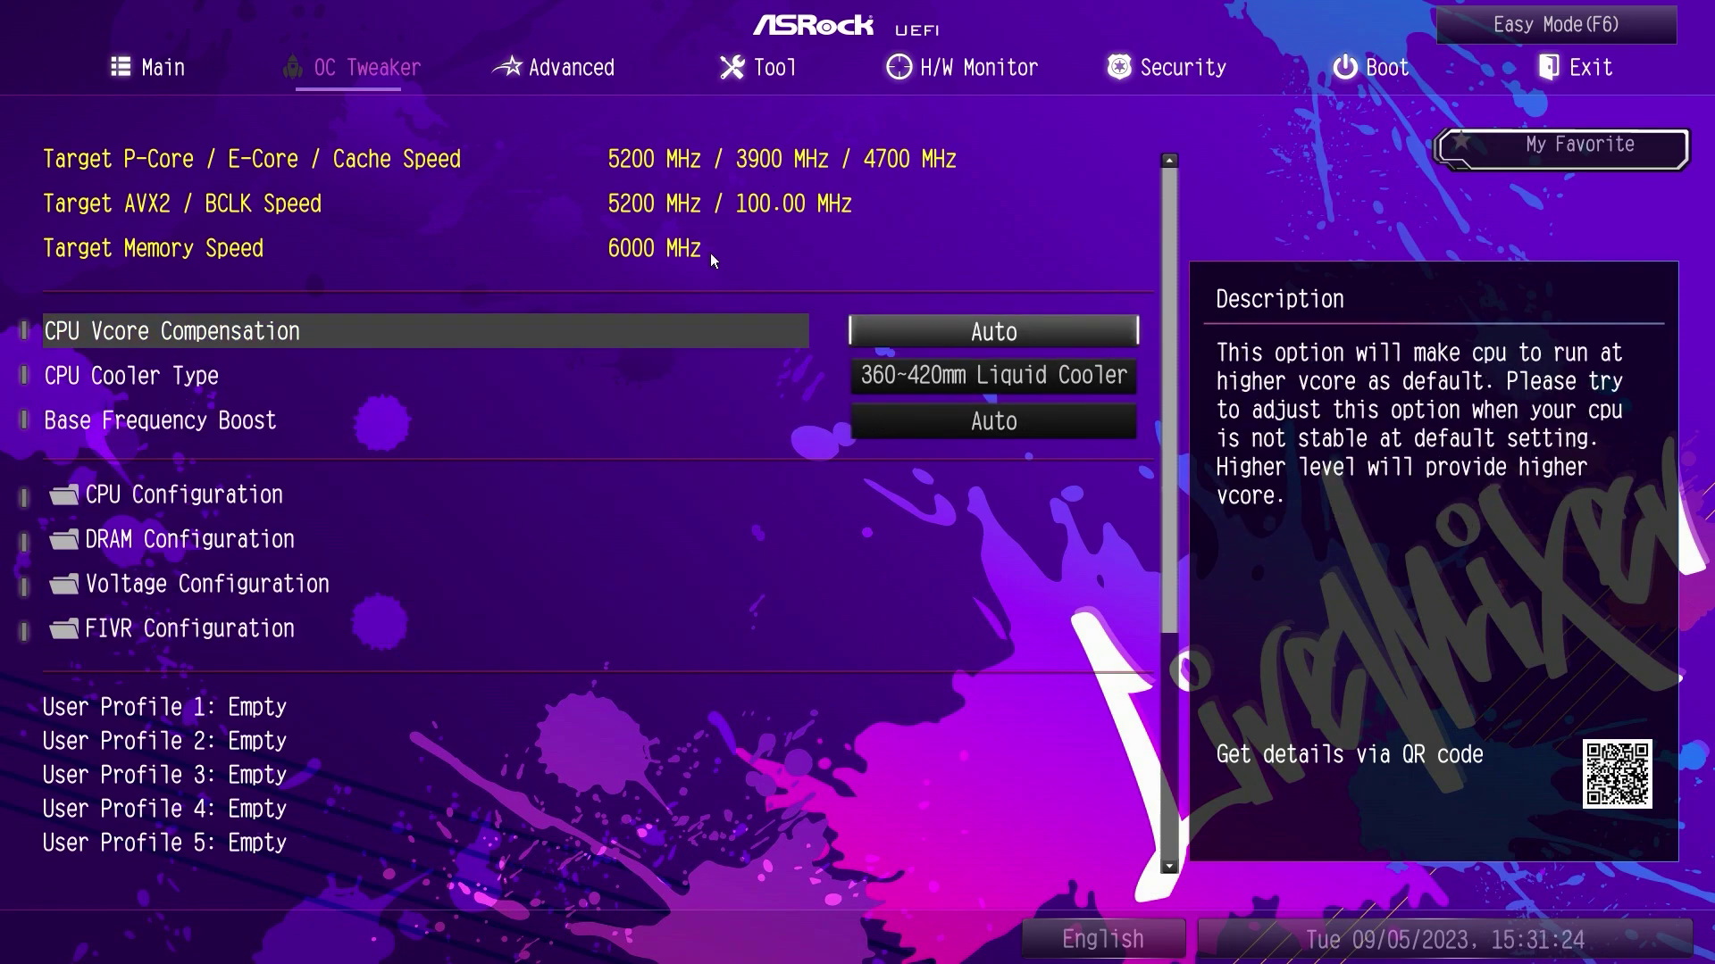
click(1472, 30)
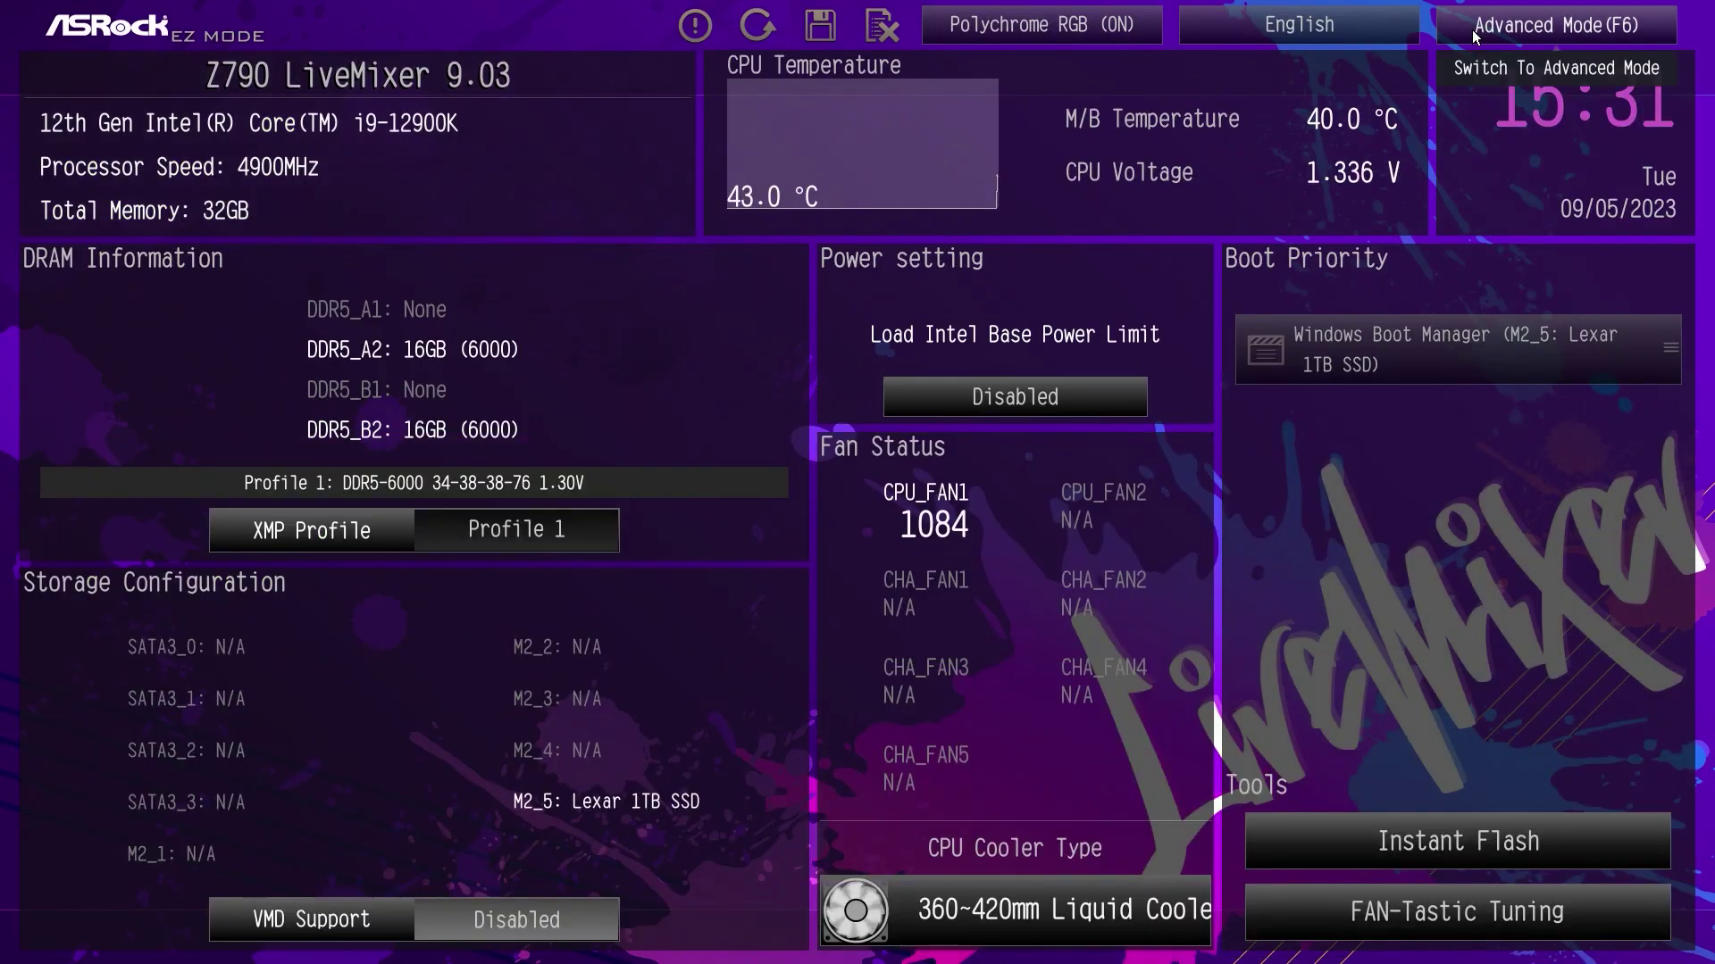